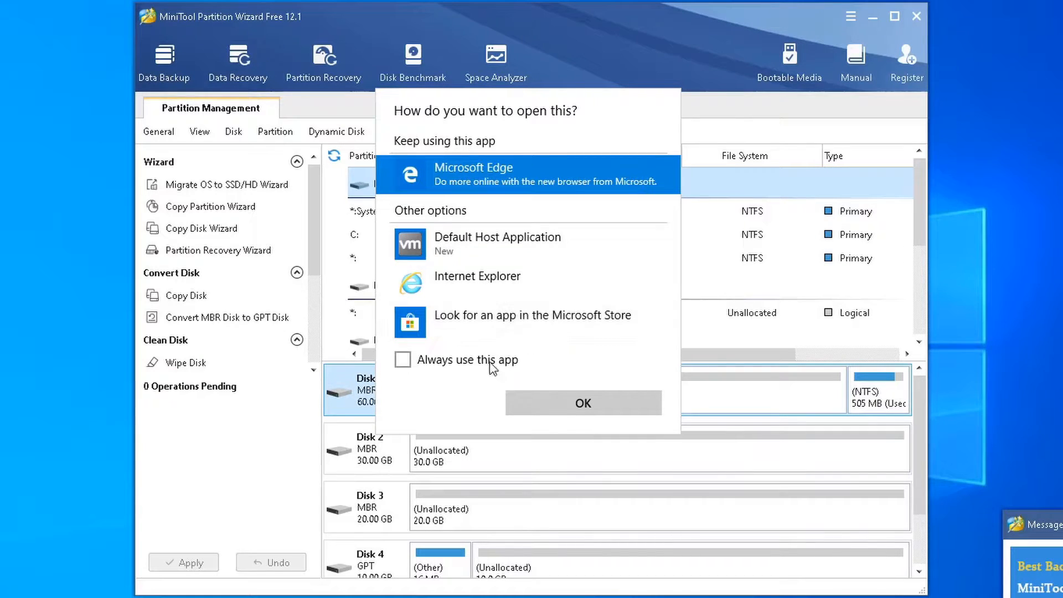
# Step: Choose Default Host Application in the app-selection dialog and confirm the choice
pyautogui.click(495, 259)
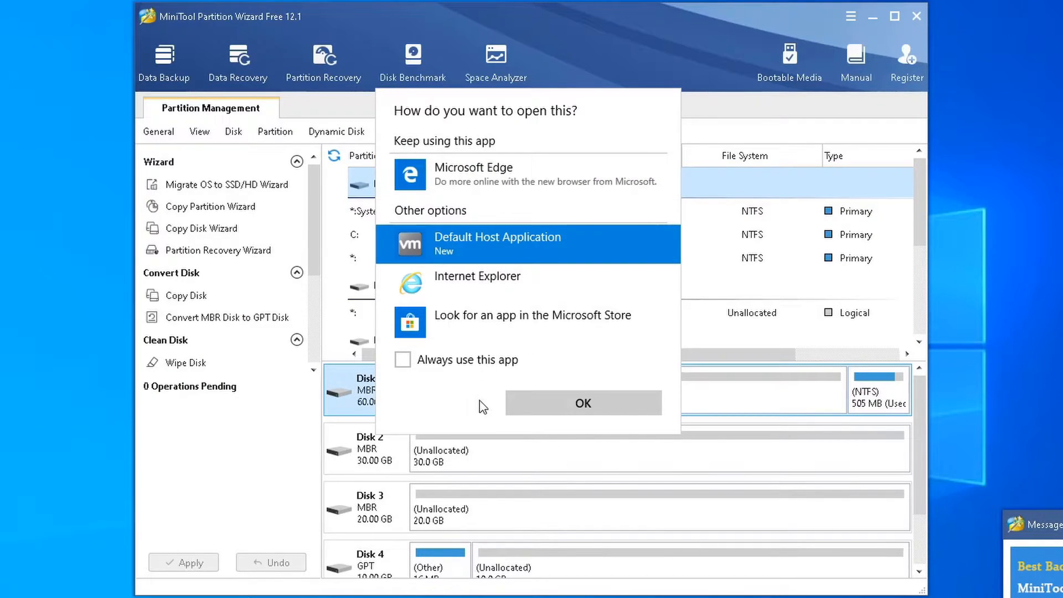
pyautogui.click(551, 400)
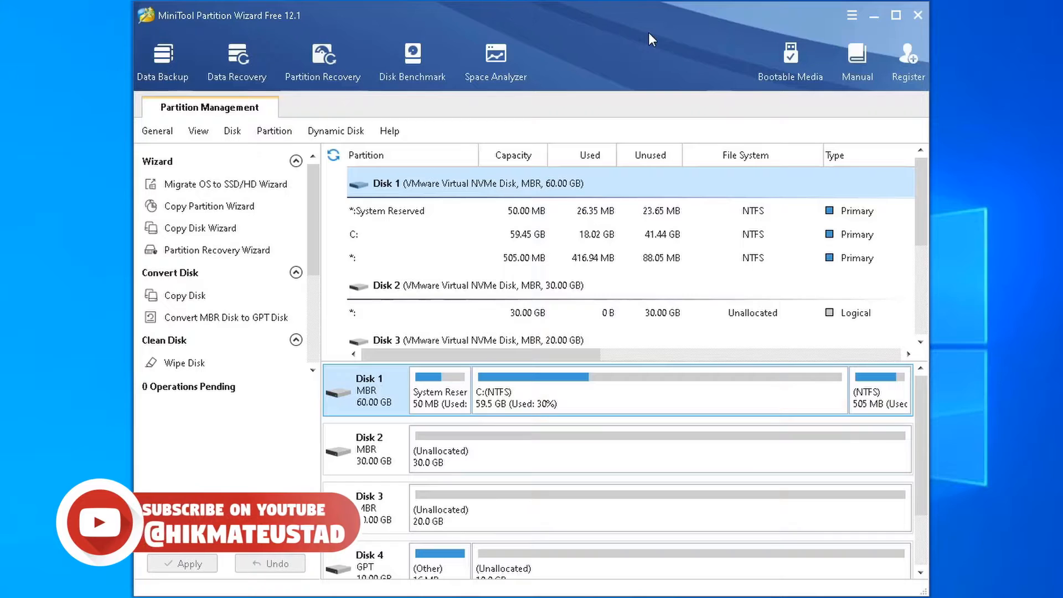
# Step: View the program's version information and check for an available update
pyautogui.click(853, 15)
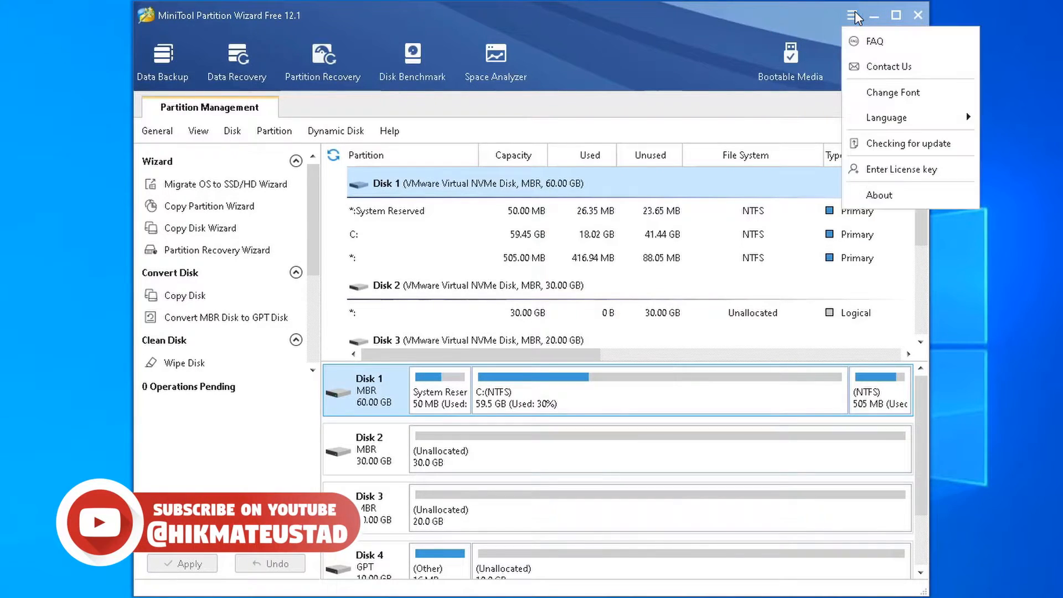
pyautogui.click(880, 195)
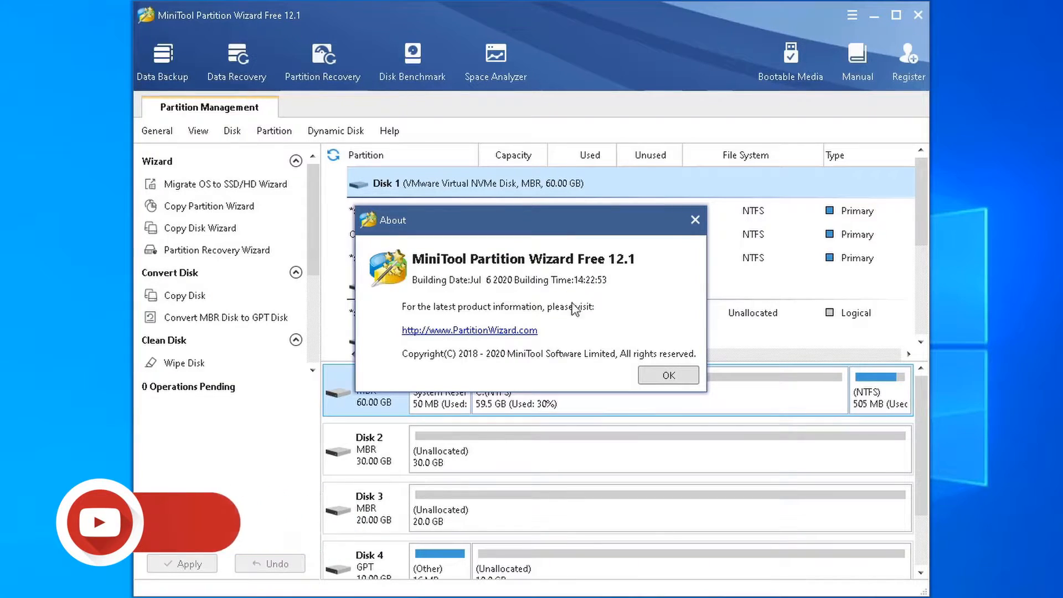
pyautogui.click(664, 375)
pyautogui.click(853, 16)
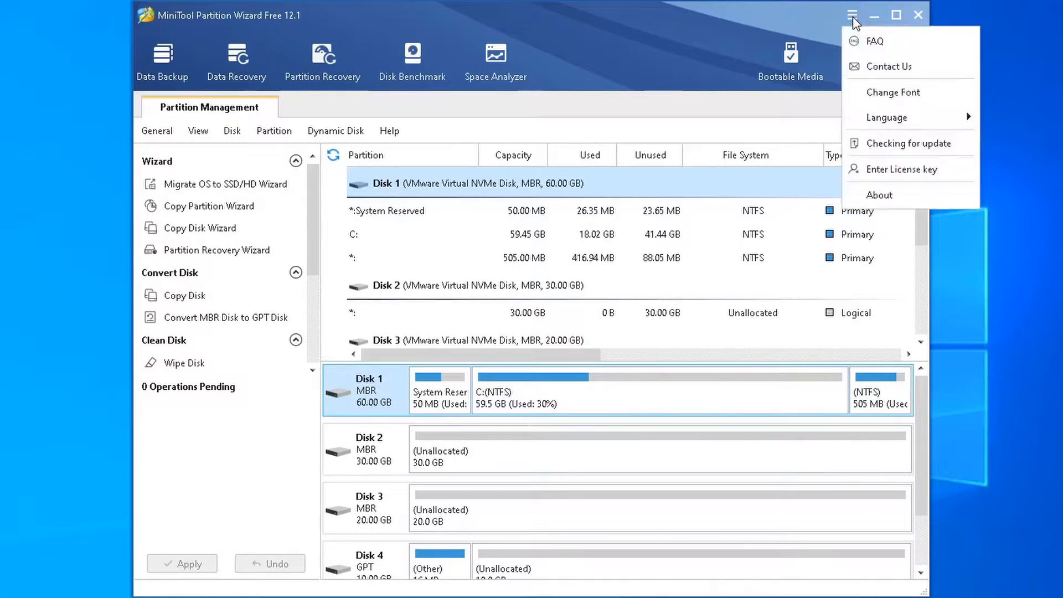
pyautogui.click(888, 145)
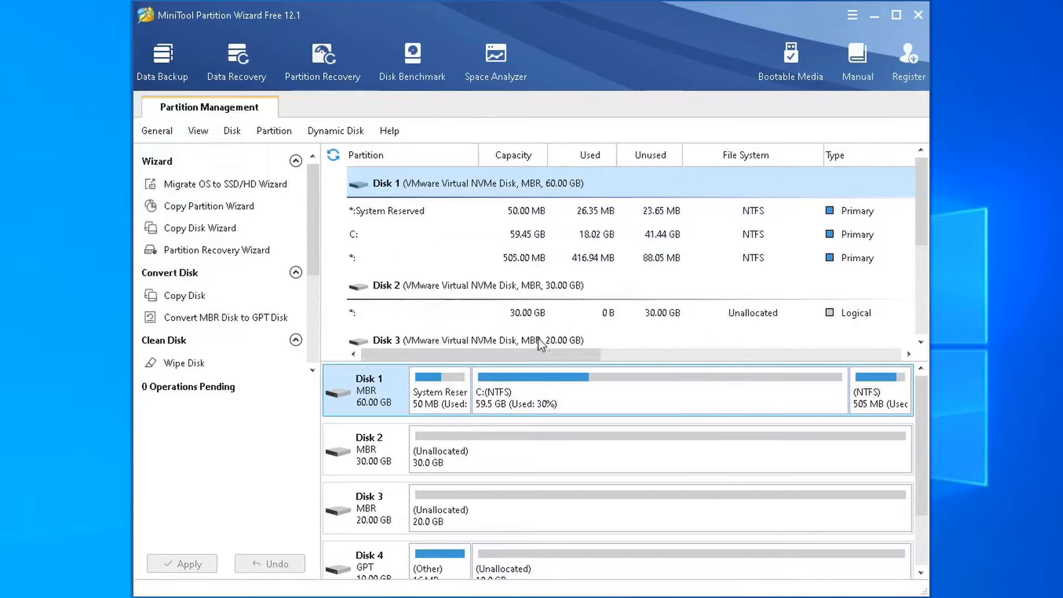
pyautogui.click(533, 336)
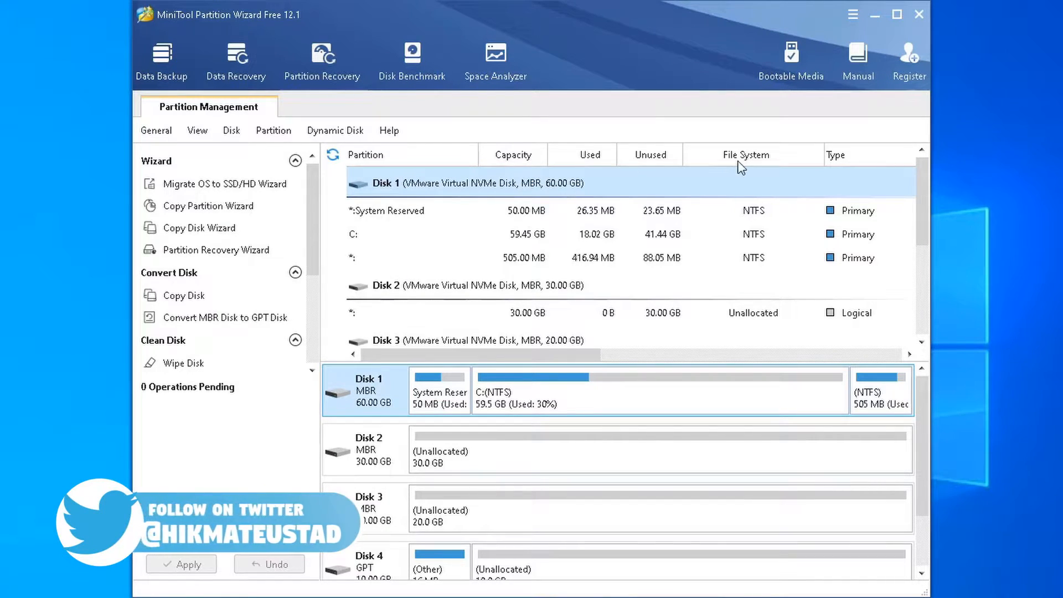
# Step: Maximize the program window and widen the Capacity column of the partition list
pyautogui.scroll(-1, 857, 313)
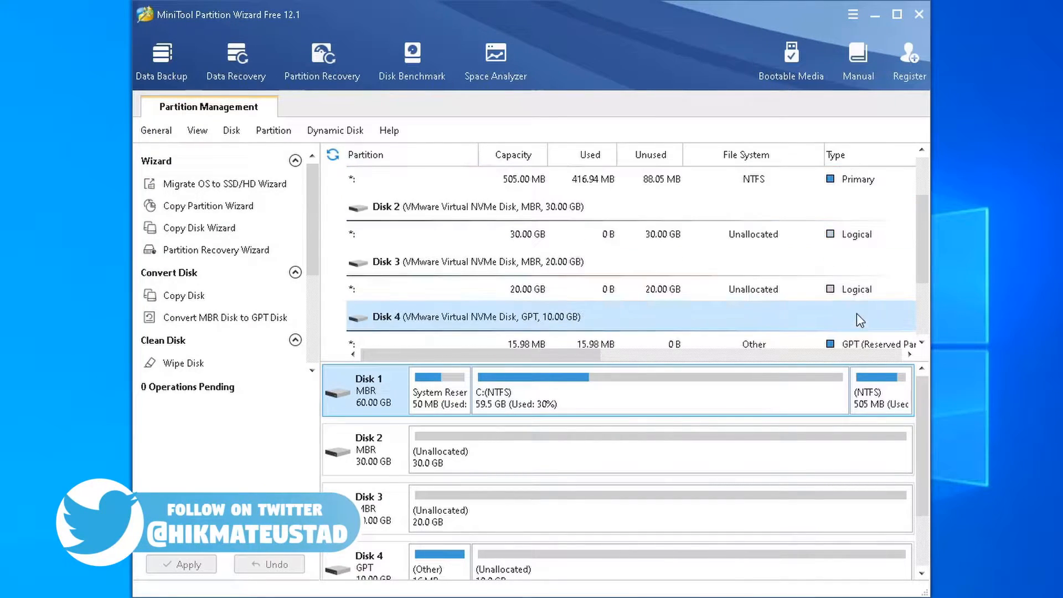
pyautogui.scroll(-1, 859, 320)
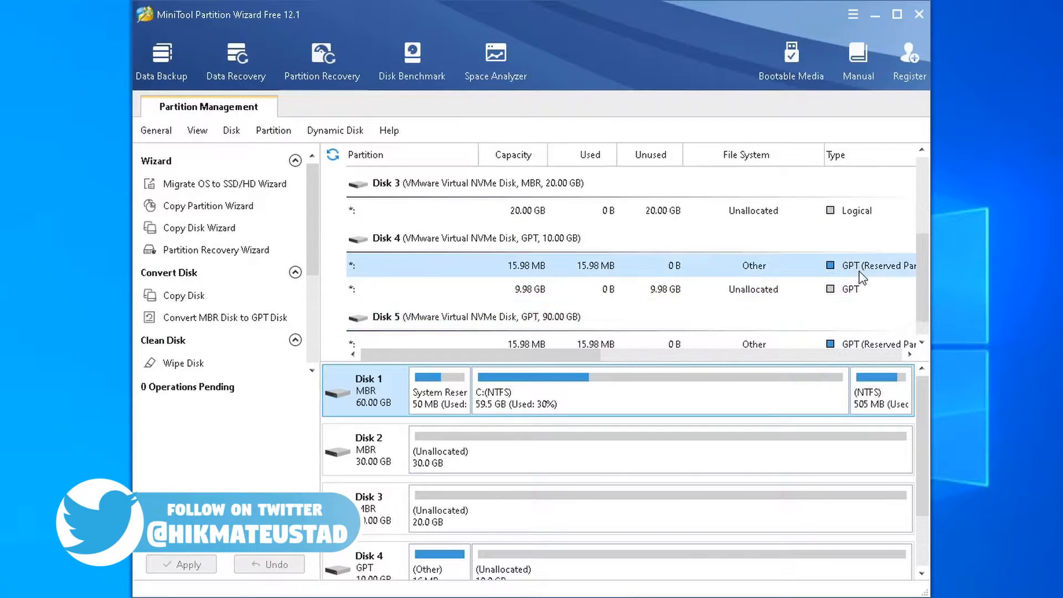
pyautogui.scroll(-1, 858, 298)
pyautogui.scroll(2, 857, 311)
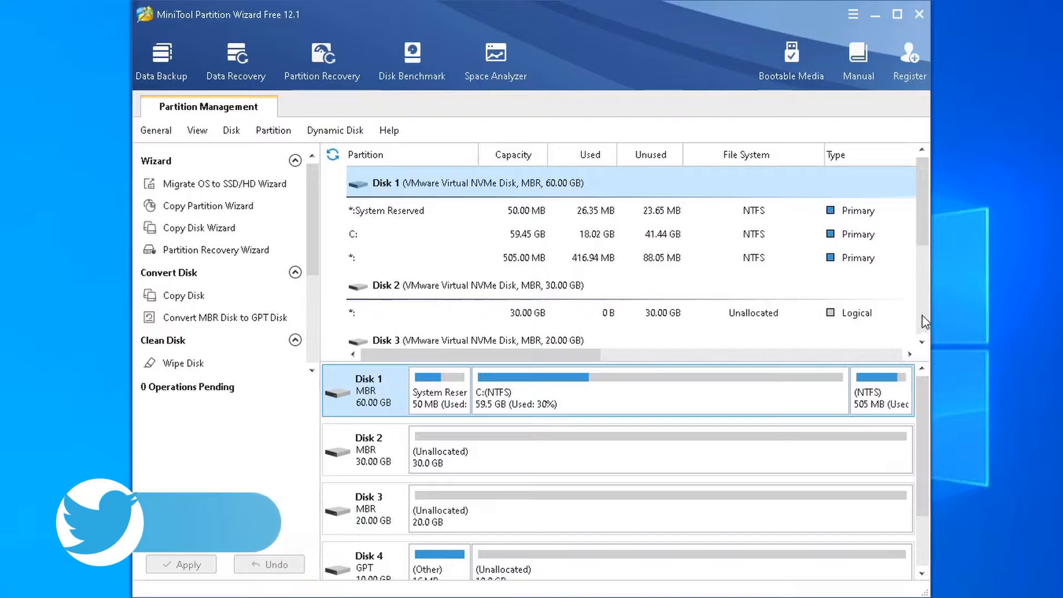
pyautogui.click(899, 16)
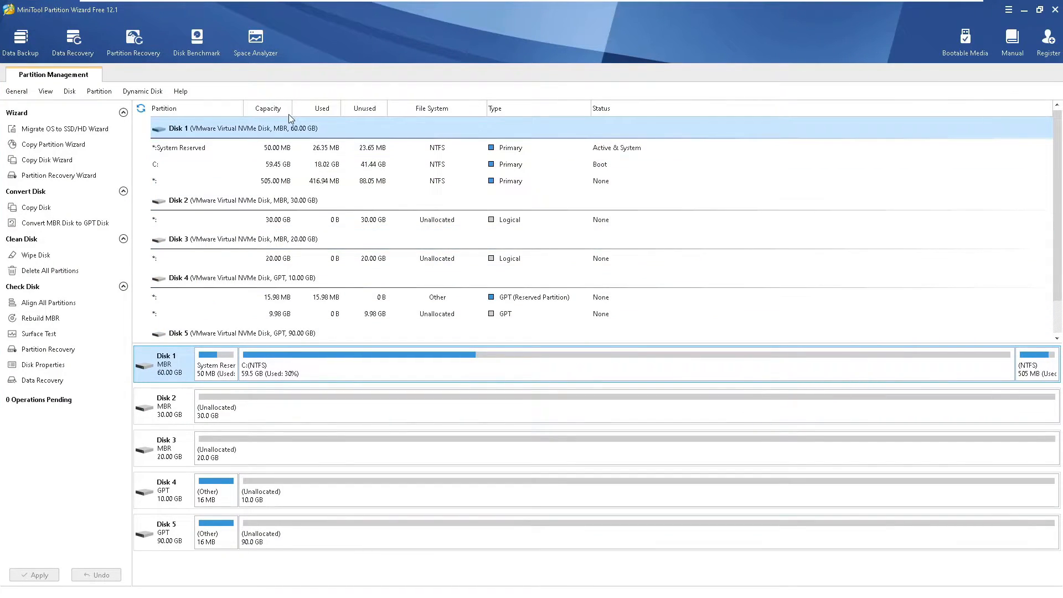
pyautogui.moveTo(295, 109); pyautogui.dragTo(409, 109)
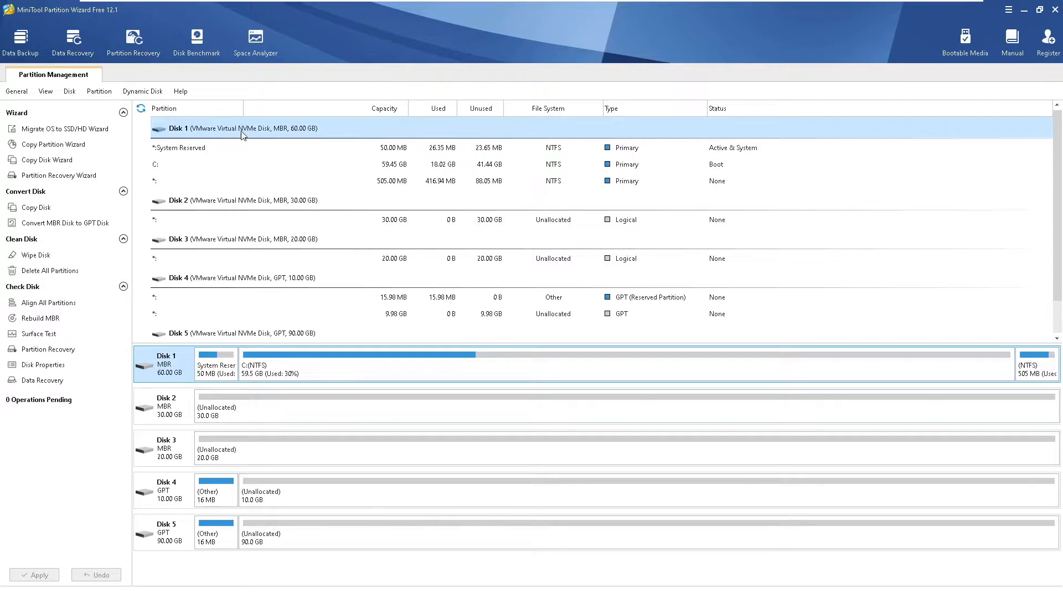
# Step: Examine the System Reserved, C: and 505 MB partitions on Disk 1, plus the unallocated space on Disk 2
pyautogui.click(196, 149)
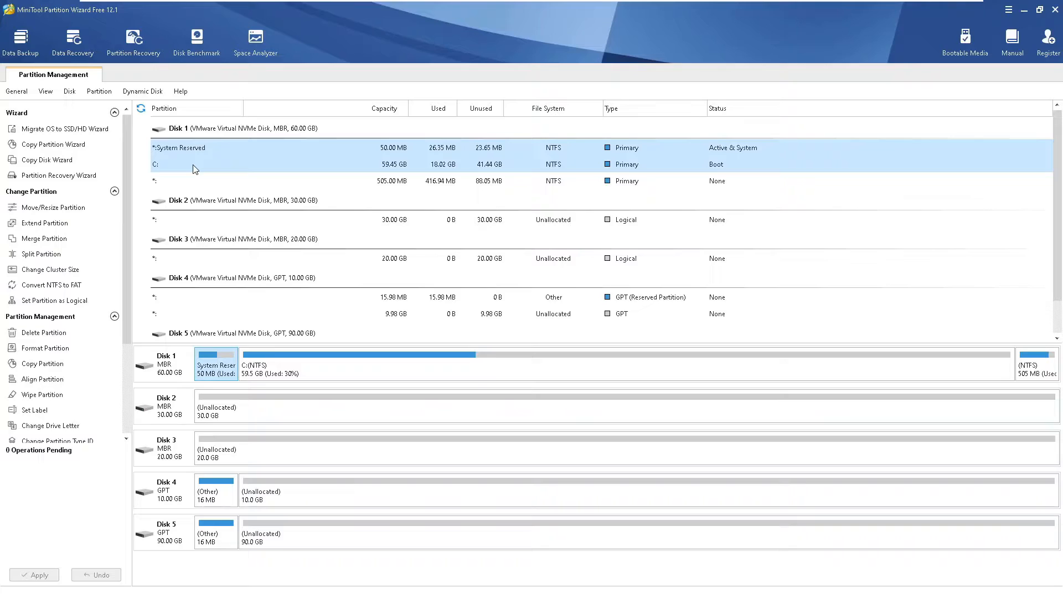
pyautogui.click(195, 166)
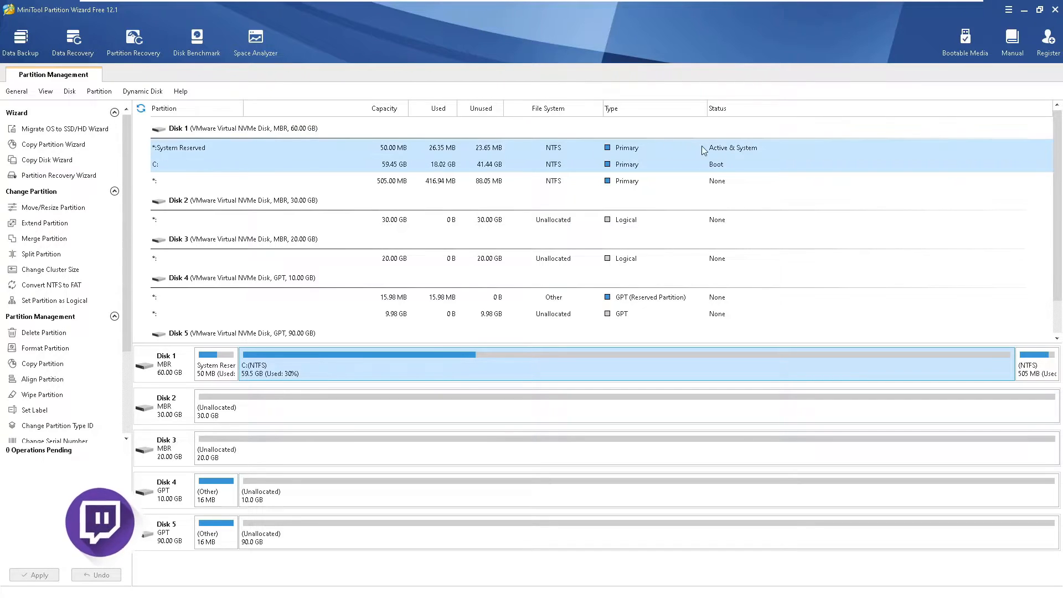
pyautogui.click(288, 183)
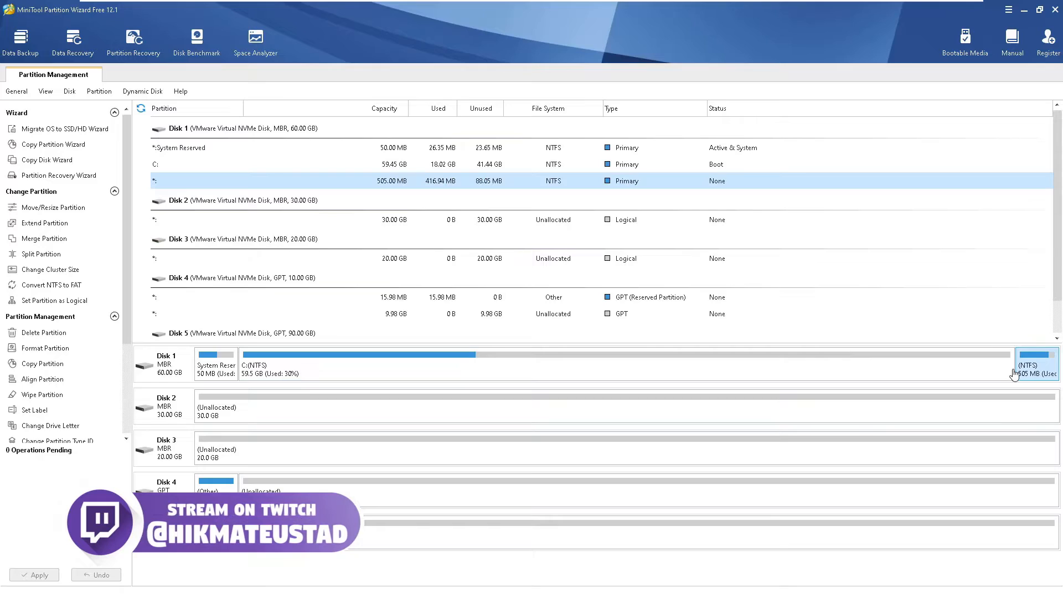
pyautogui.click(237, 223)
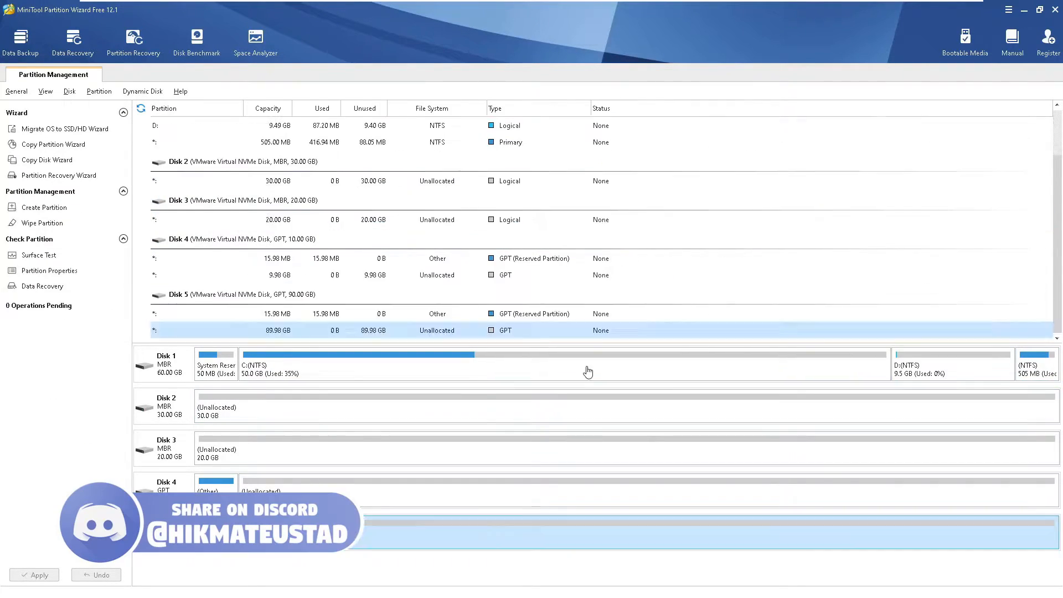
# Step: Set the logical D: partition on Disk 1 as primary and apply the pending change
pyautogui.click(673, 372)
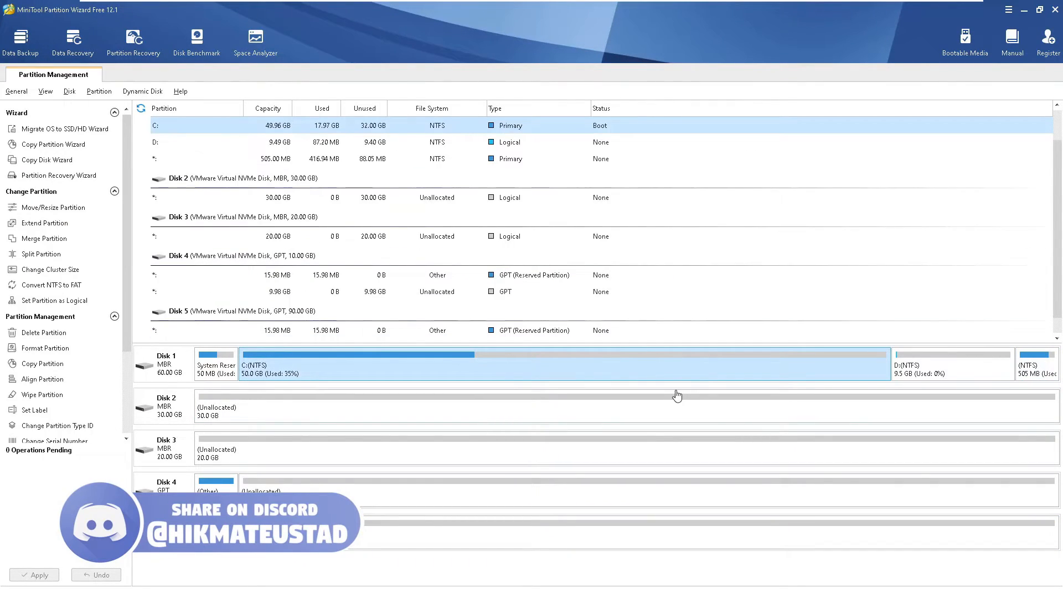
pyautogui.scroll(3, 531, 249)
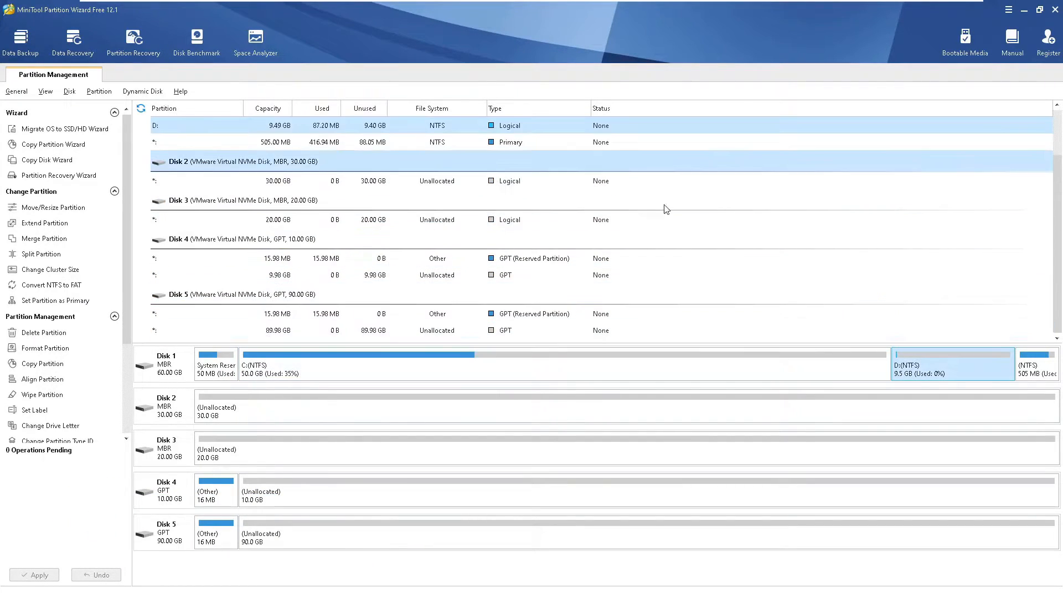
pyautogui.scroll(1, 666, 208)
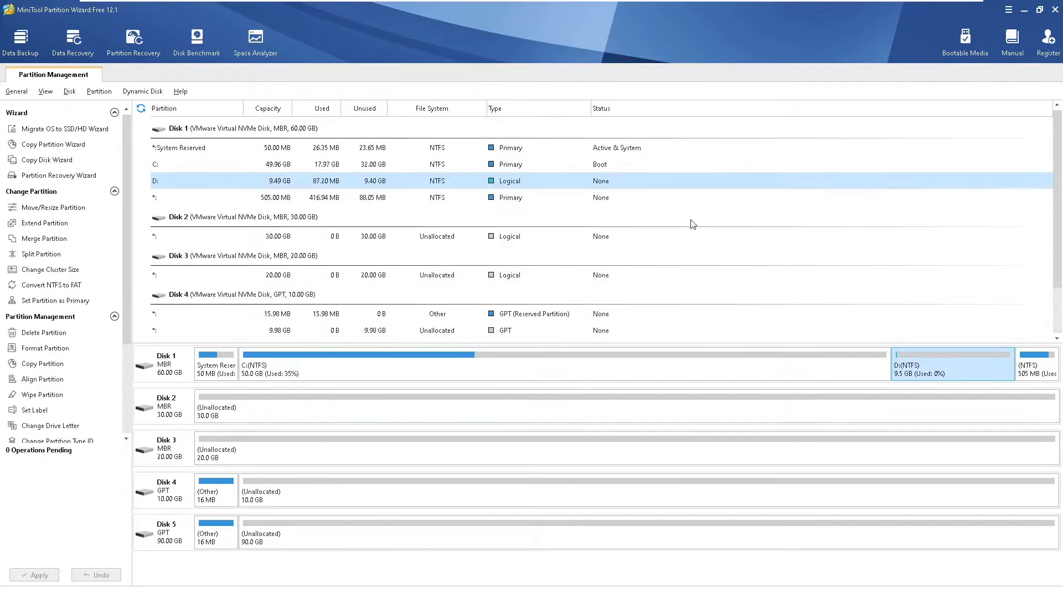
pyautogui.click(742, 371)
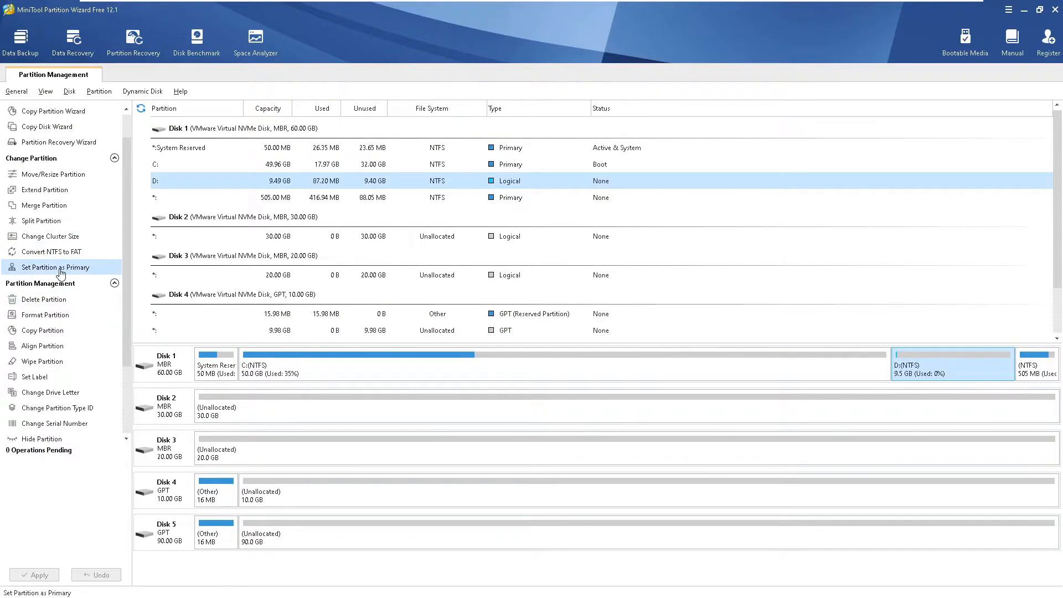
pyautogui.click(61, 268)
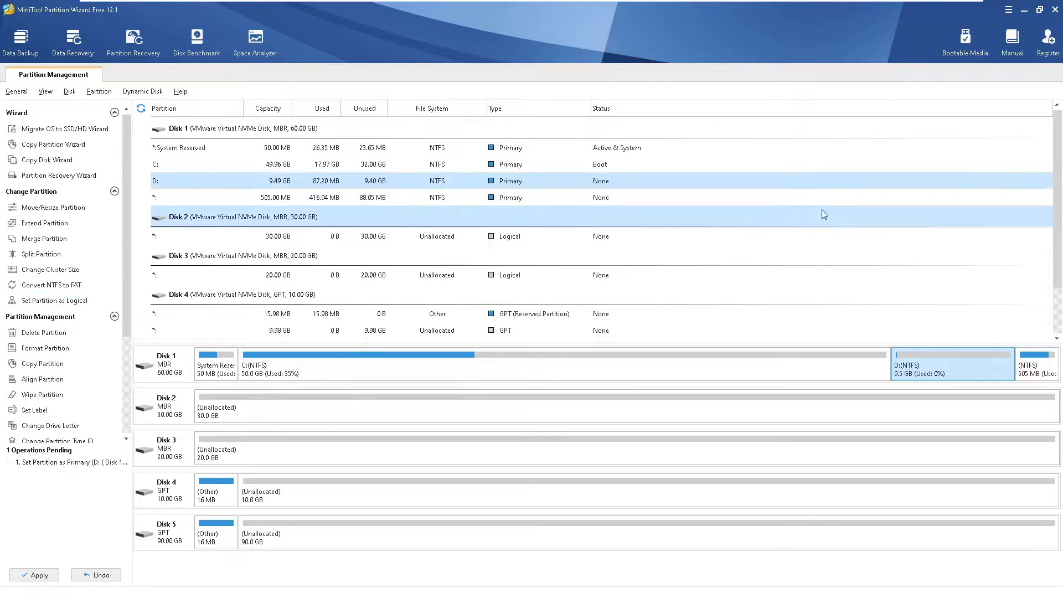
pyautogui.click(35, 578)
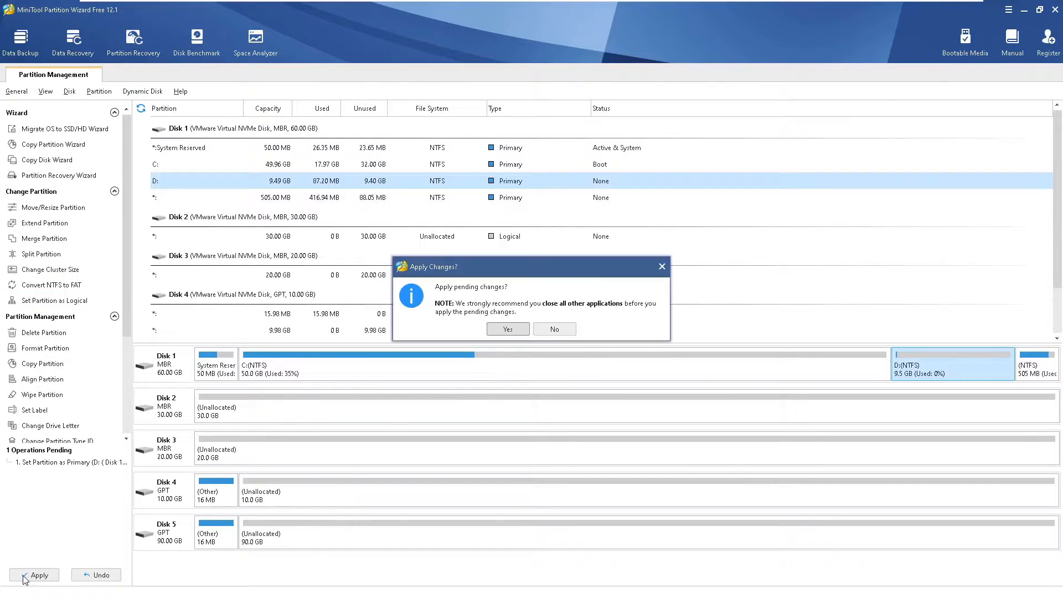
pyautogui.click(507, 330)
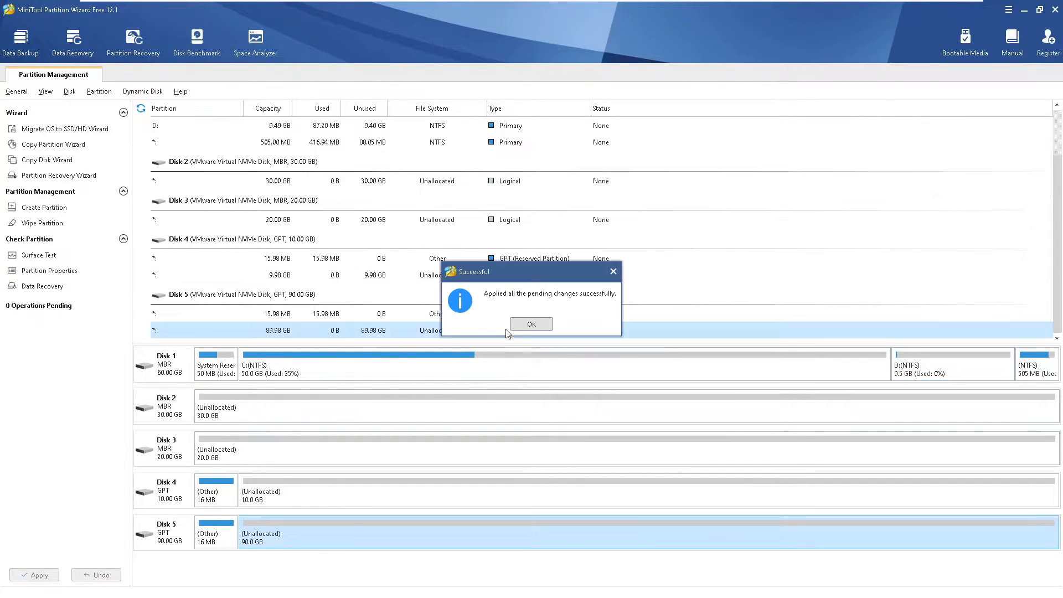
pyautogui.click(531, 331)
pyautogui.scroll(3, 541, 147)
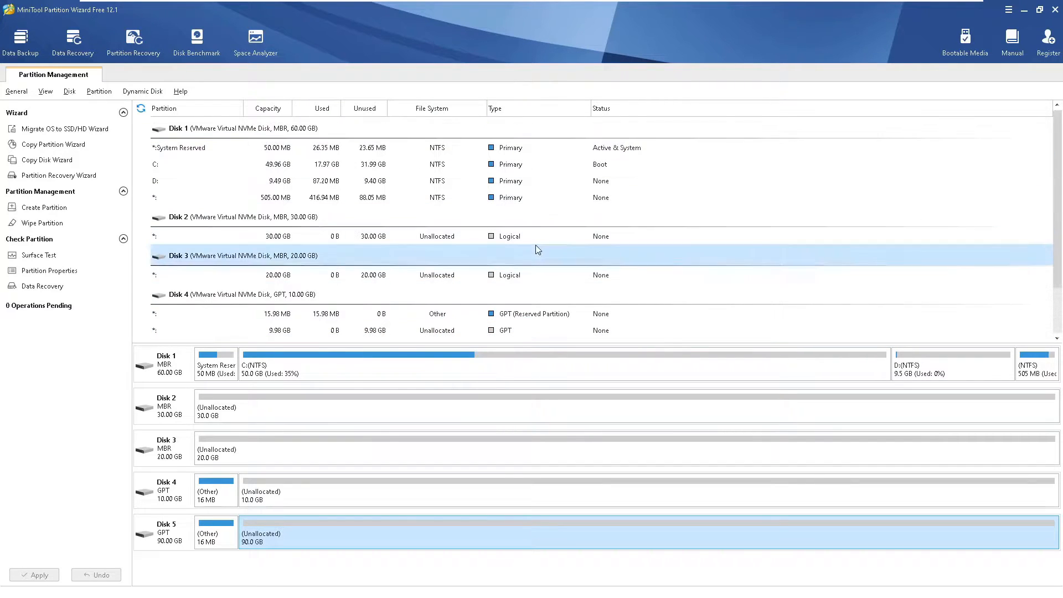
# Step: Switch to Windows Disk Management in a maximized window and check the D: partition on Disk 0
pyautogui.press('super+x')
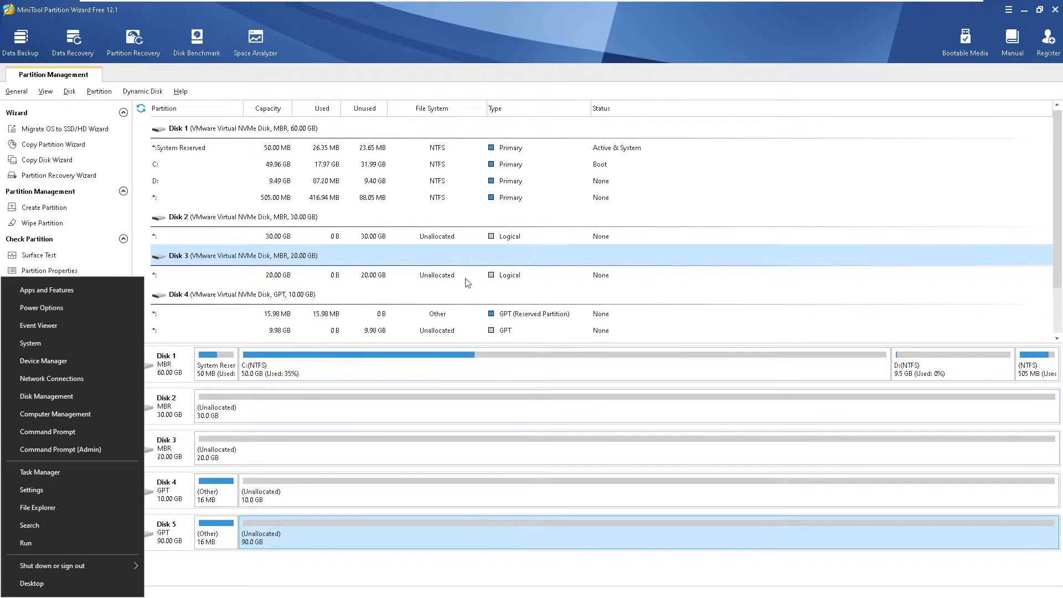
pyautogui.click(57, 401)
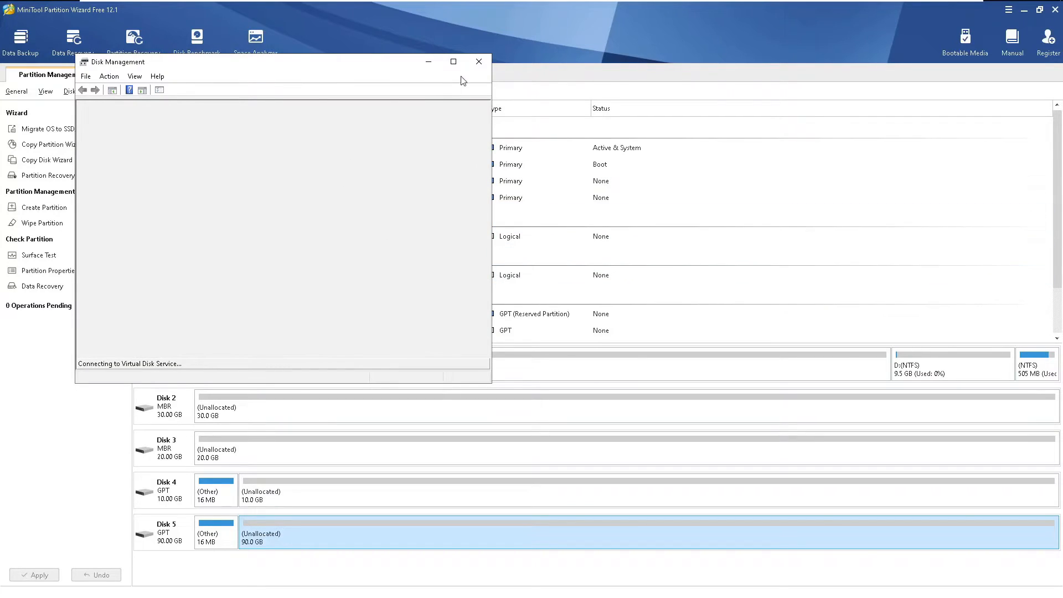
pyautogui.click(453, 60)
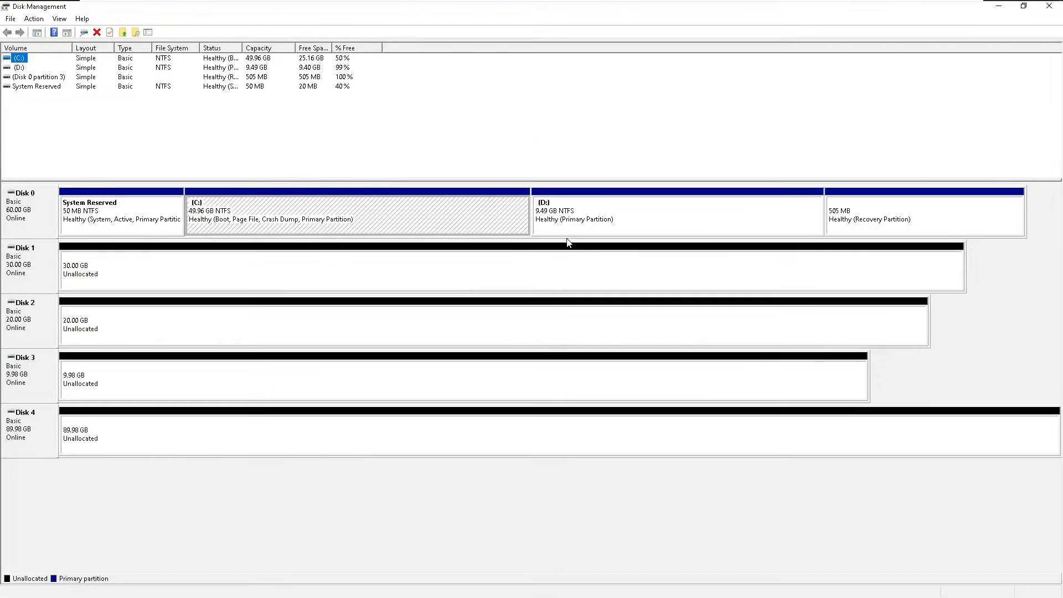
pyautogui.click(631, 225)
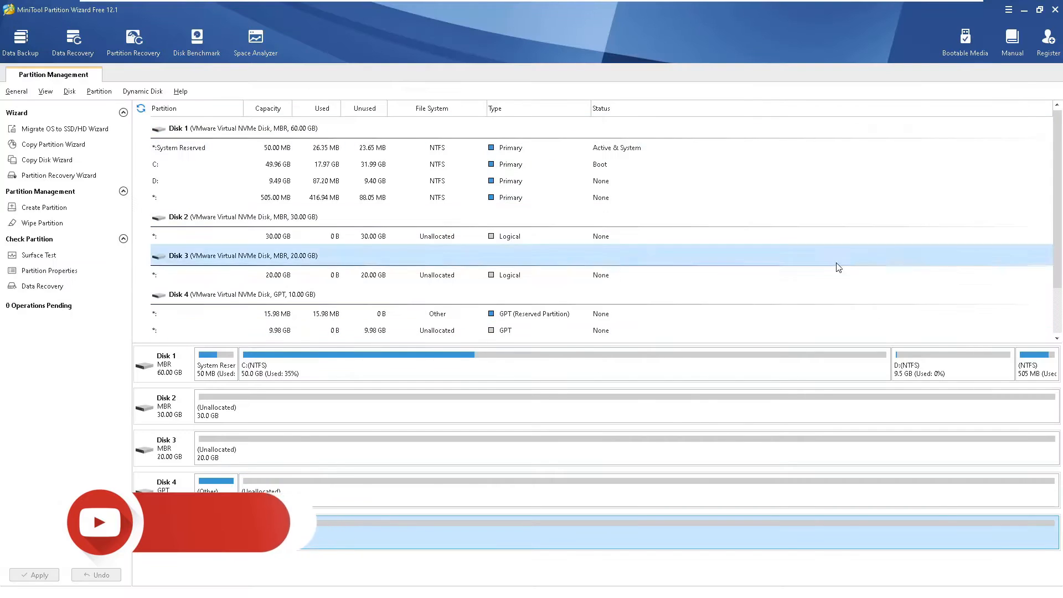
# Step: Try to split the D: partition and the C: partition on Disk 1
pyautogui.click(621, 377)
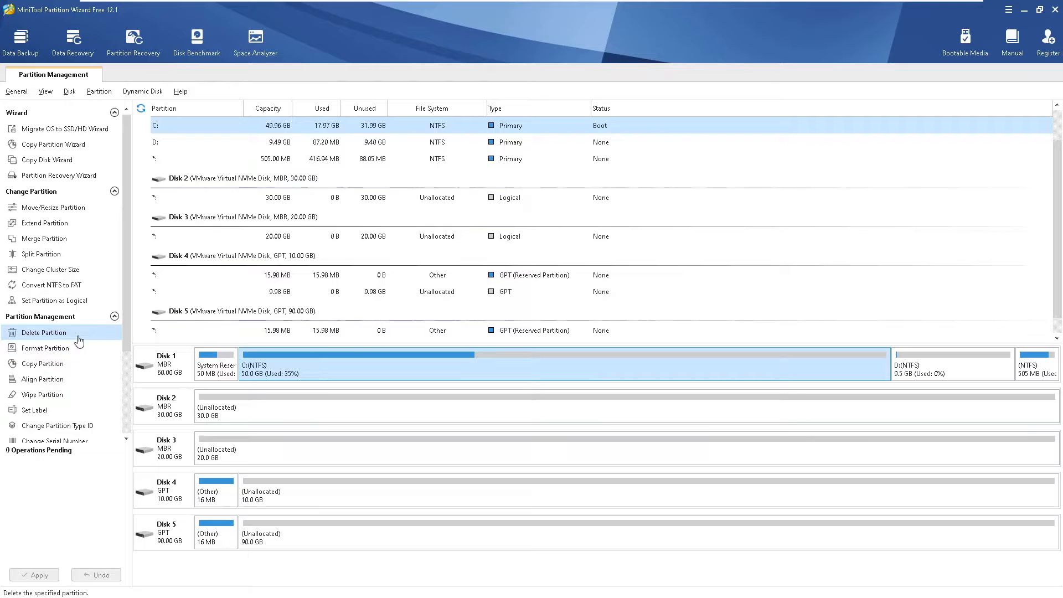
pyautogui.scroll(-1, 77, 410)
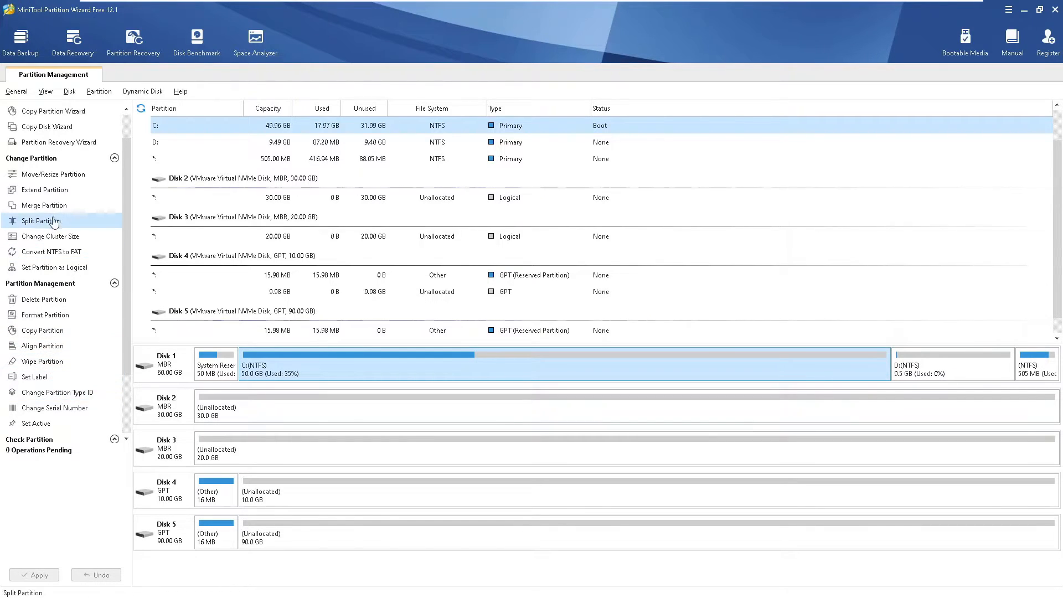
pyautogui.click(950, 366)
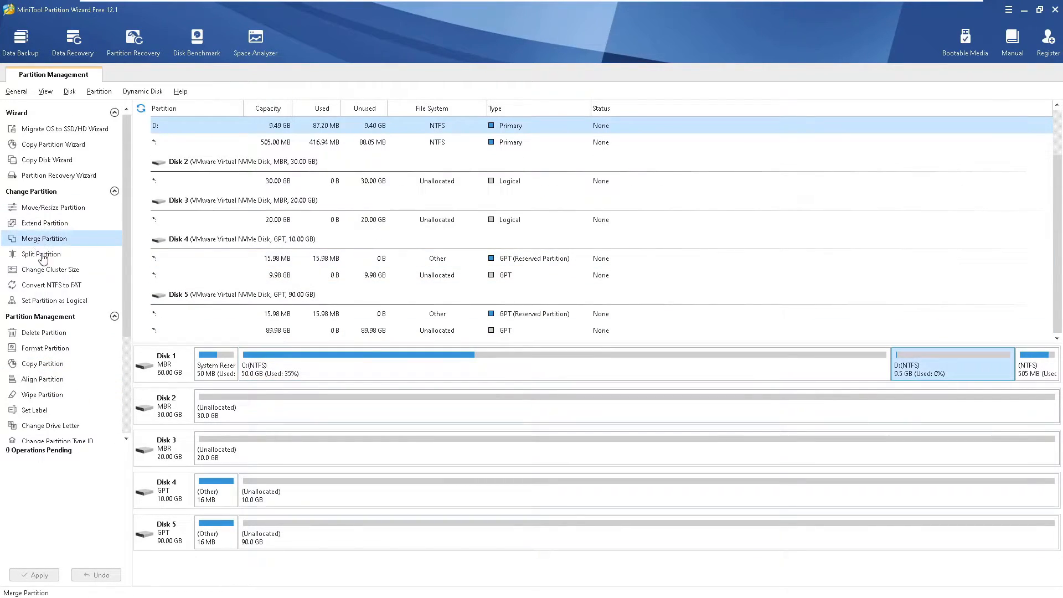
pyautogui.click(42, 258)
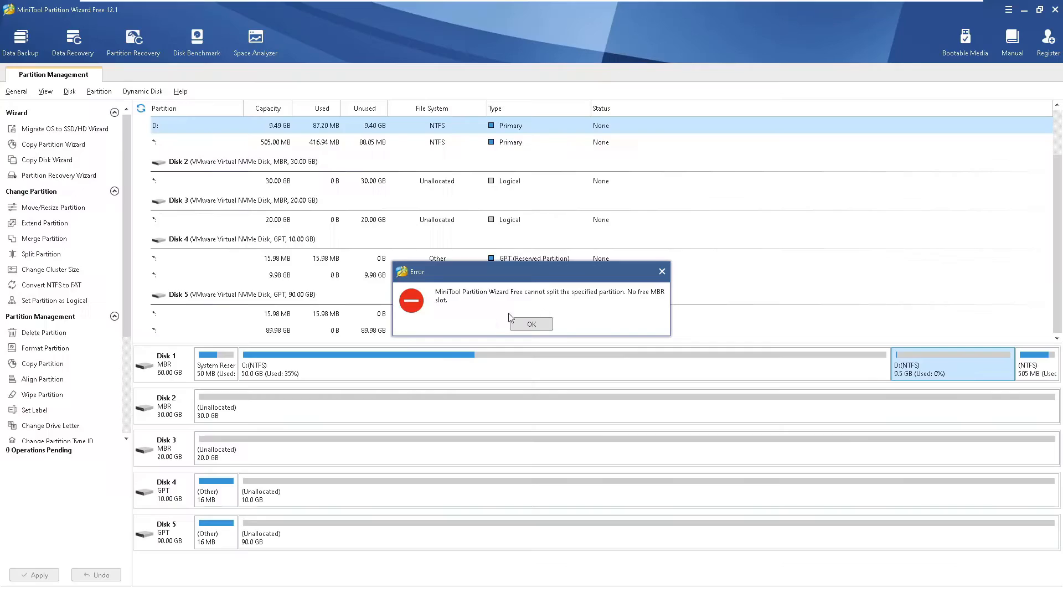
pyautogui.click(529, 324)
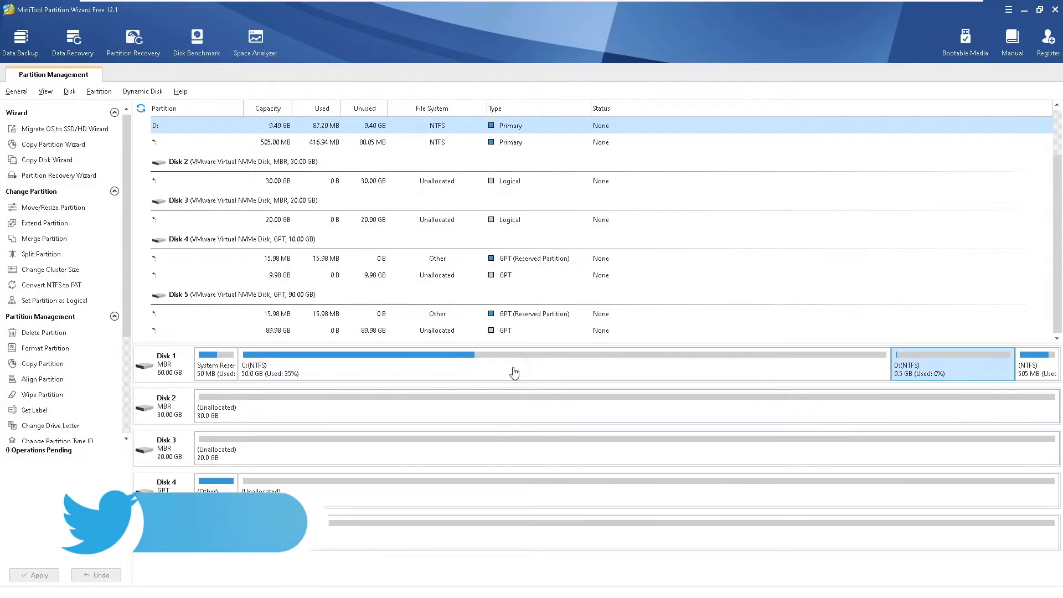
pyautogui.click(41, 253)
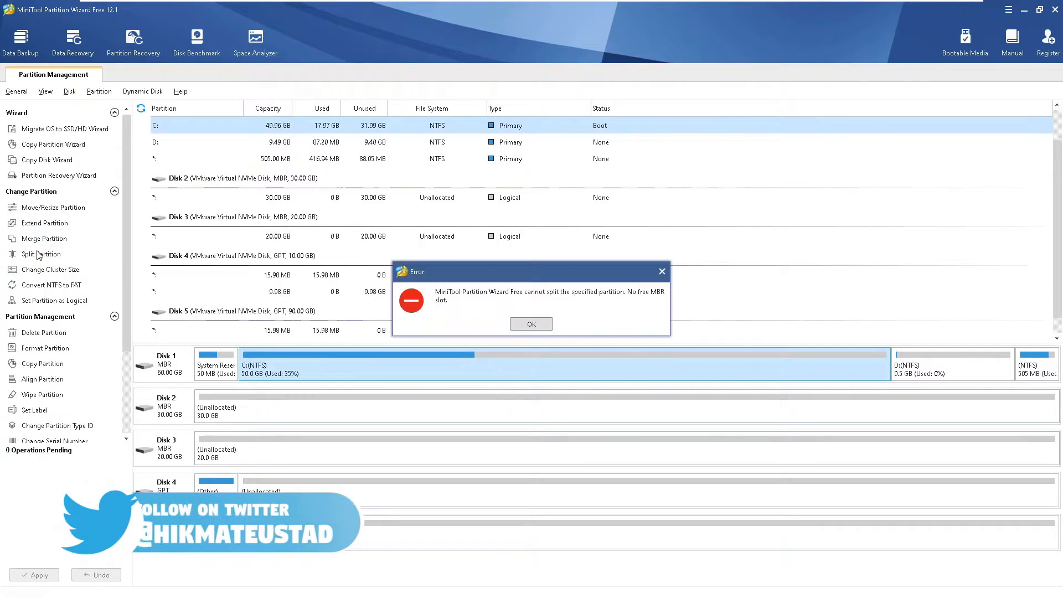
pyautogui.click(532, 325)
# Step: Examine the System Reserved, C:, D: and 505 MB partitions on Disk 1 one by one
pyautogui.click(213, 371)
pyautogui.click(813, 374)
pyautogui.click(932, 372)
pyautogui.click(1055, 376)
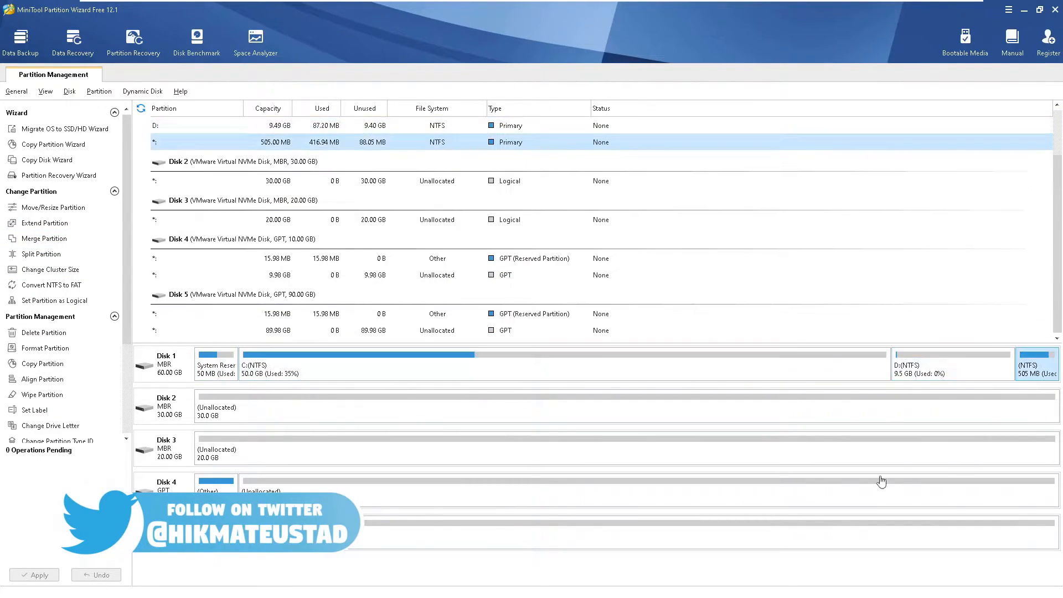
# Step: Set the D: partition on Disk 1 as logical and apply the pending change
pyautogui.click(933, 372)
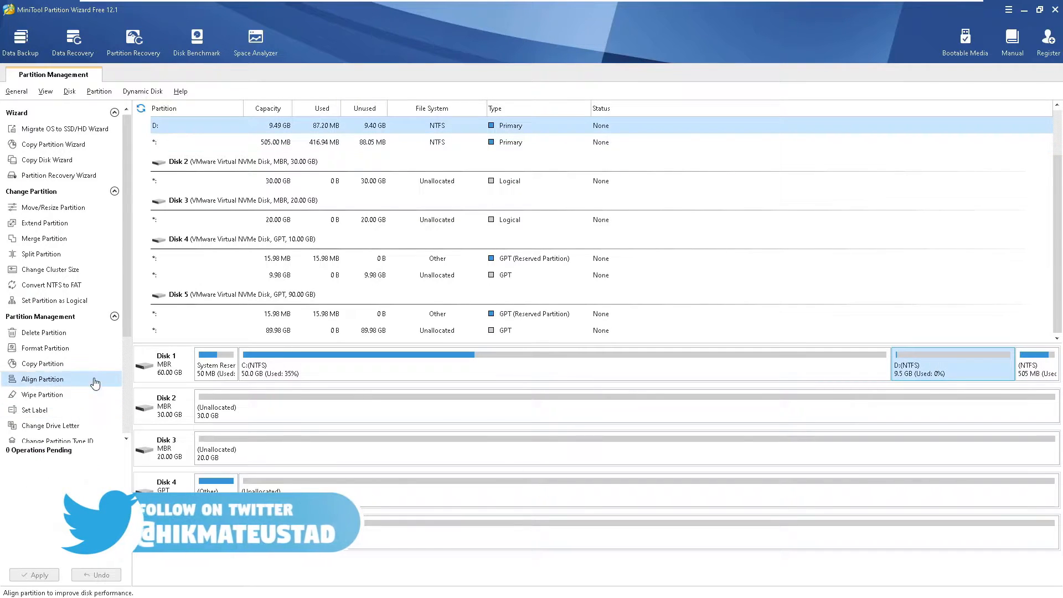
pyautogui.scroll(-3, 80, 410)
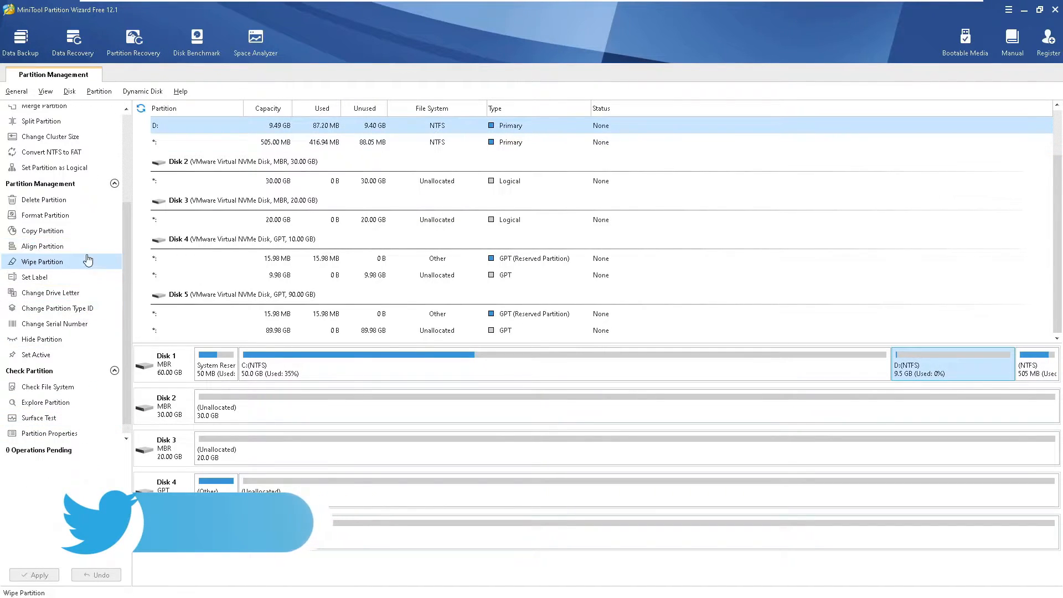
pyautogui.click(61, 170)
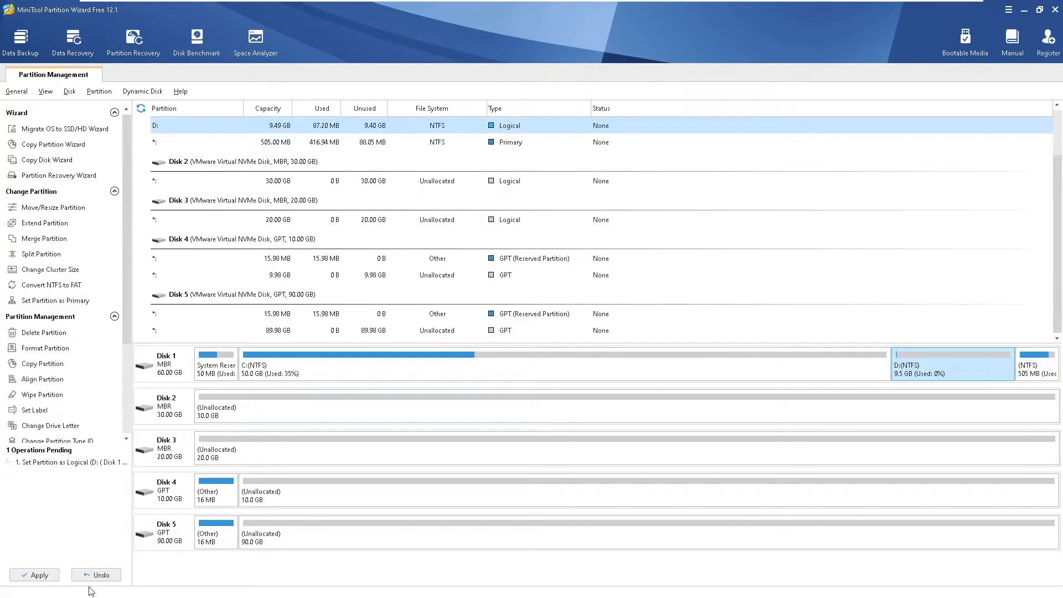
pyautogui.click(29, 575)
pyautogui.click(507, 330)
pyautogui.click(540, 328)
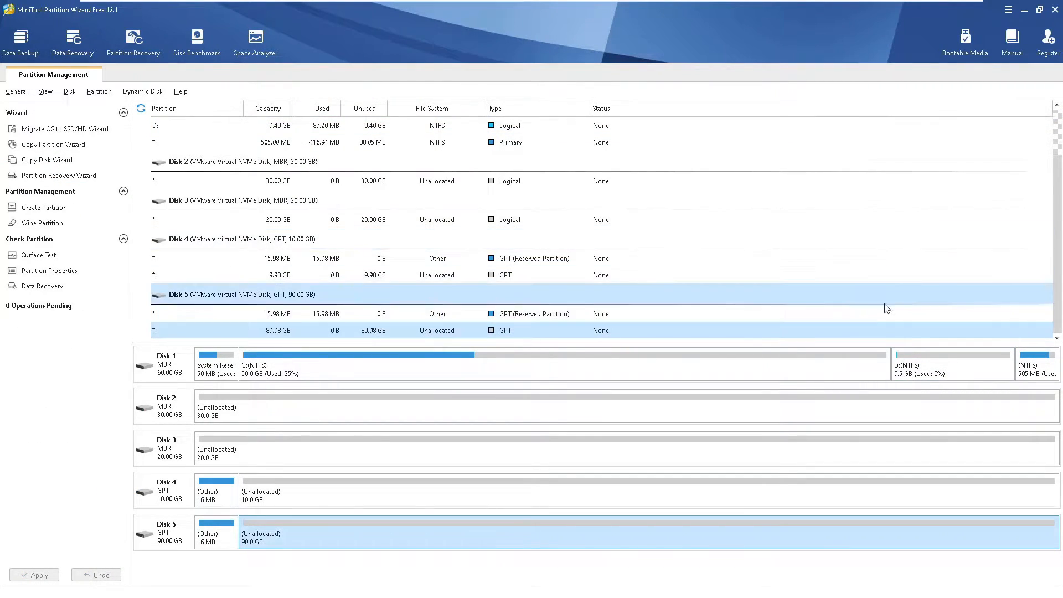
pyautogui.scroll(2, 694, 256)
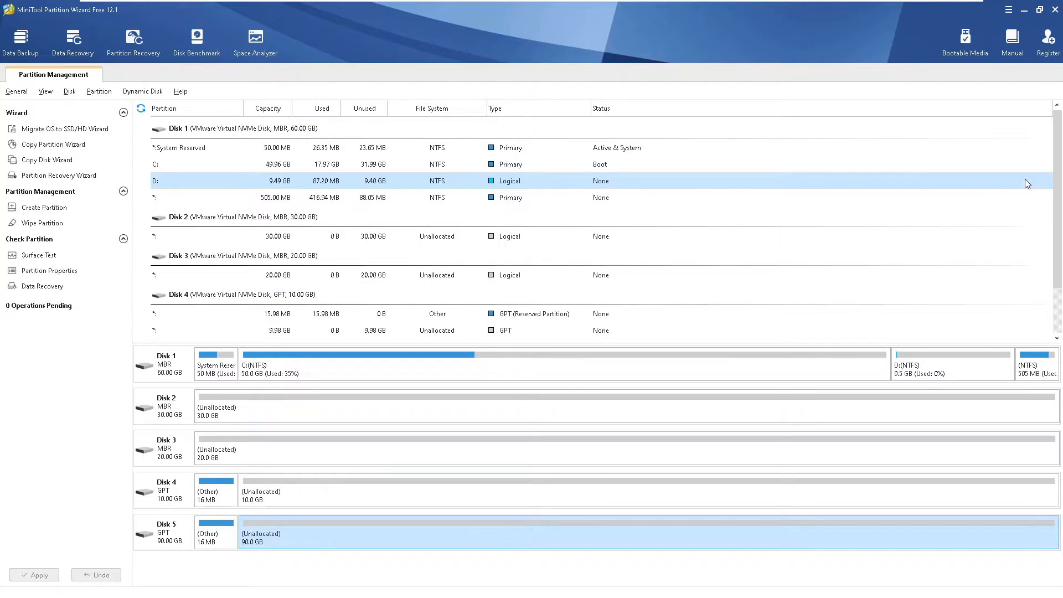
# Step: Try splitting the logical D: partition on Disk 1 with a larger share for the original partition, and cancel the split
pyautogui.click(939, 375)
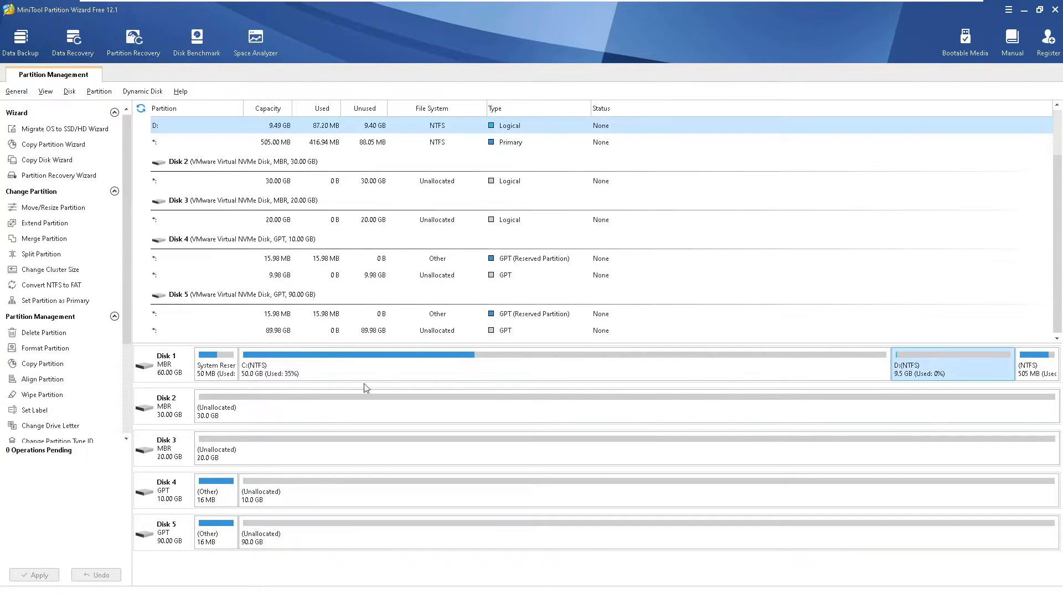
pyautogui.click(37, 255)
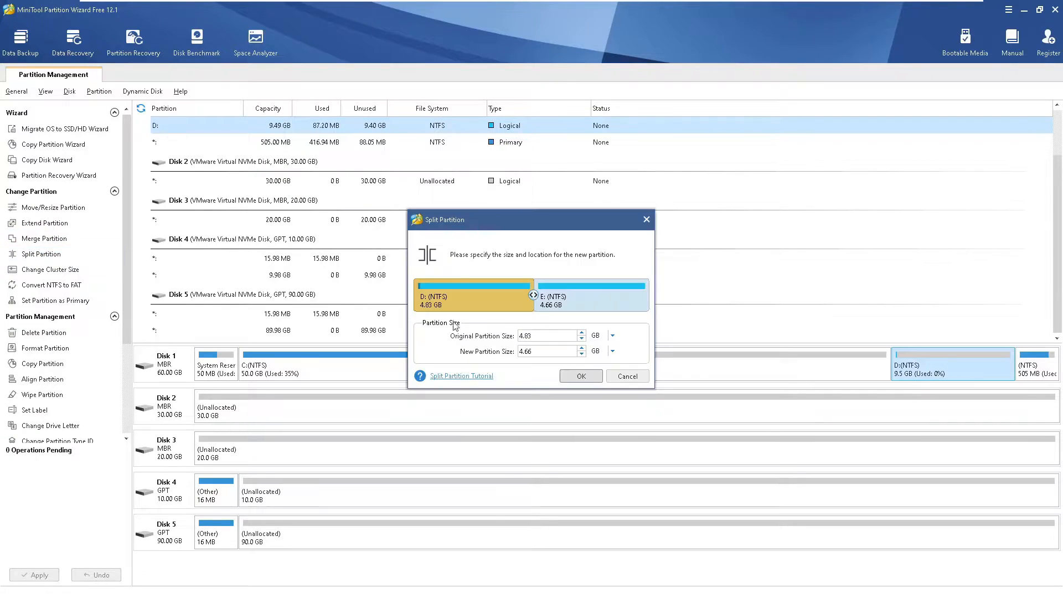
pyautogui.moveTo(532, 295); pyautogui.dragTo(556, 294)
pyautogui.click(629, 374)
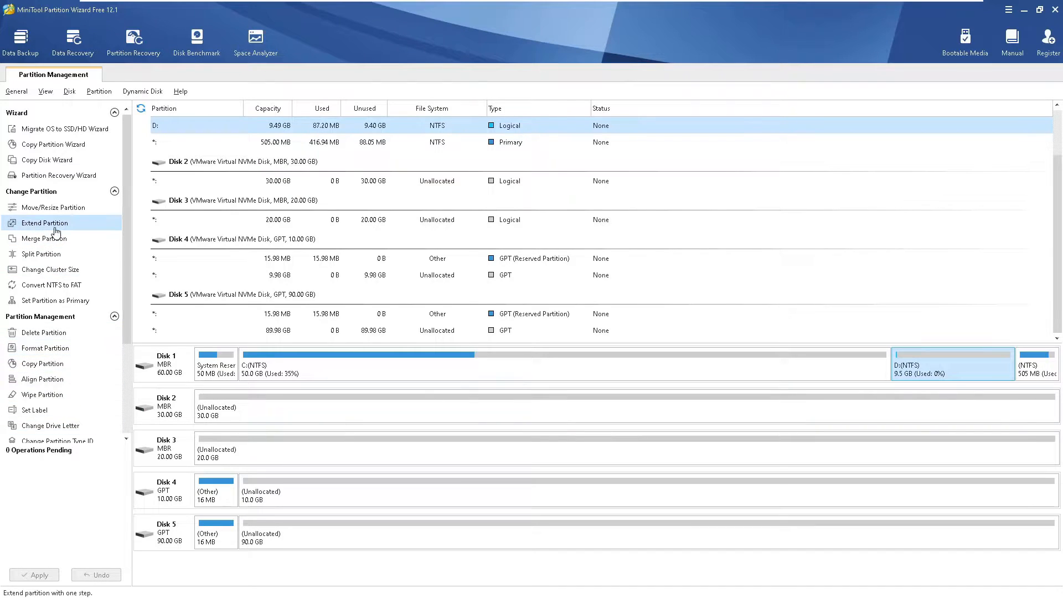
# Step: Try splitting the C: partition on Disk 1 into 36.59 GB and 13.37 GB, and cancel the split
pyautogui.click(491, 369)
pyautogui.click(42, 256)
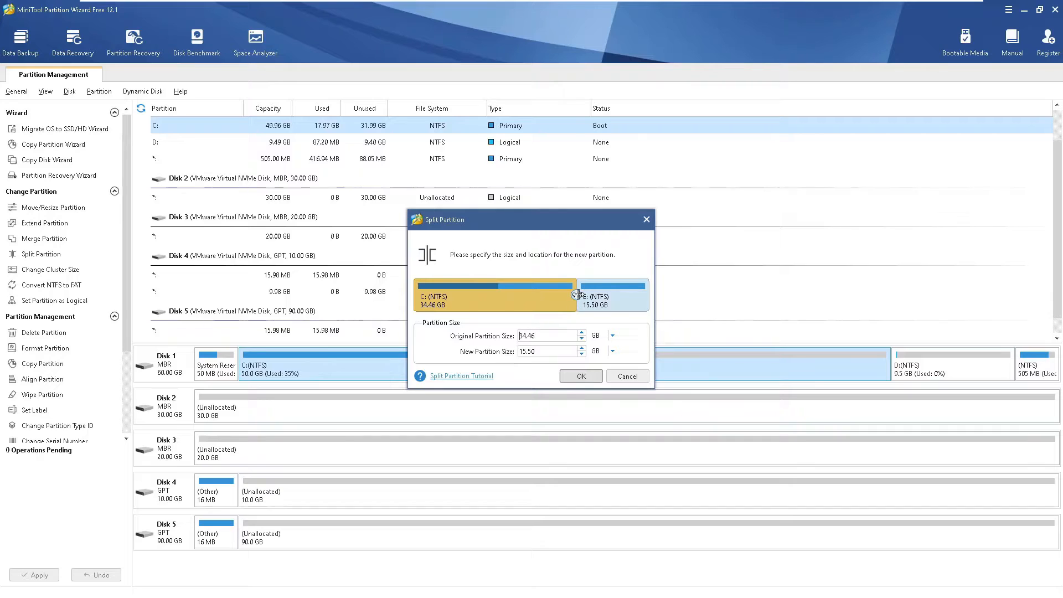
pyautogui.moveTo(534, 295); pyautogui.dragTo(586, 295)
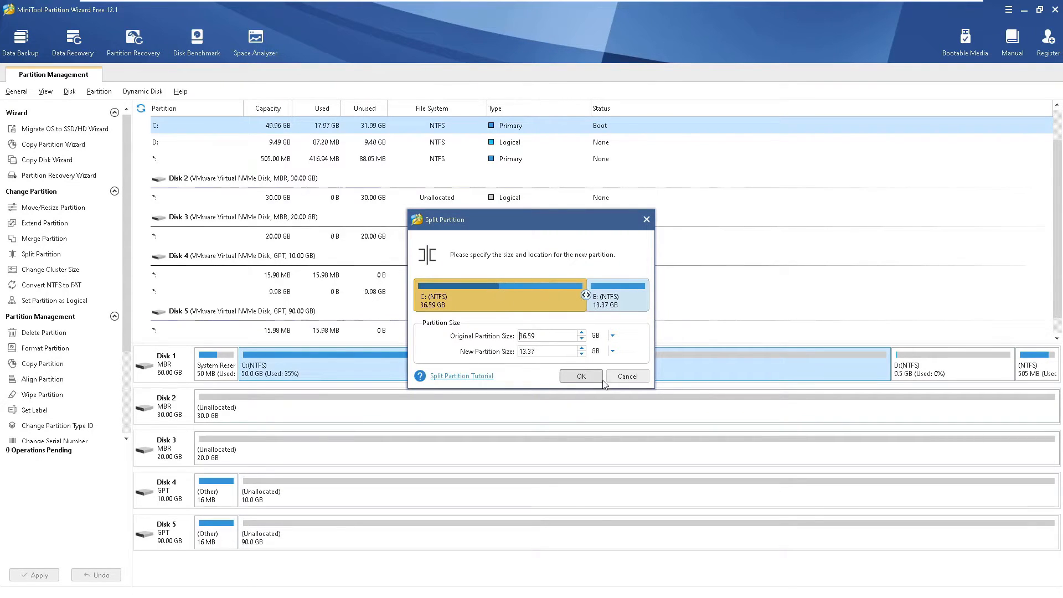
pyautogui.click(627, 377)
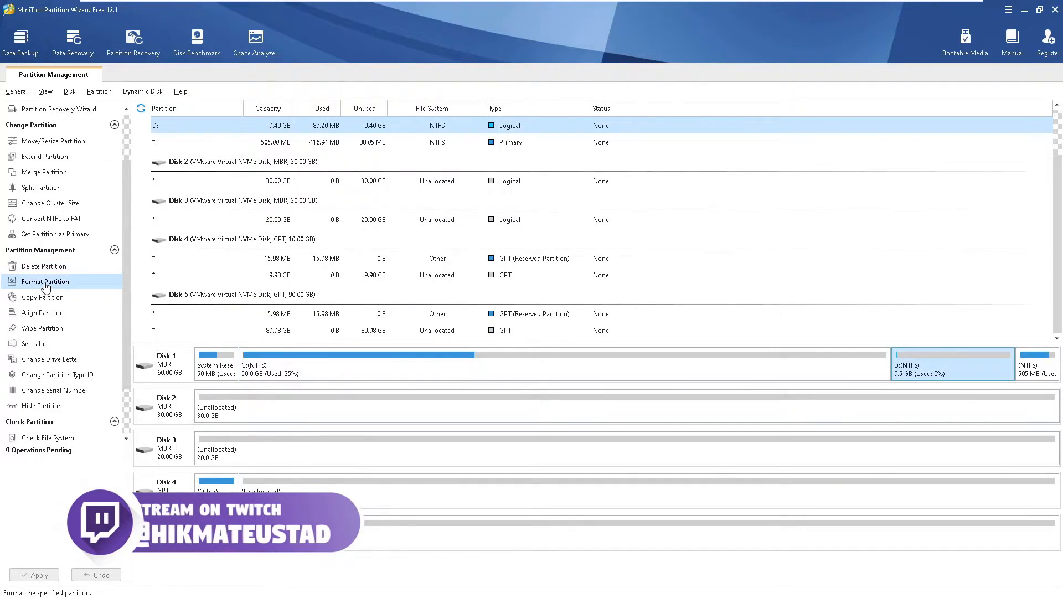
# Step: Open the format settings for the D: partition and examine the available file systems and cluster sizes
pyautogui.click(45, 282)
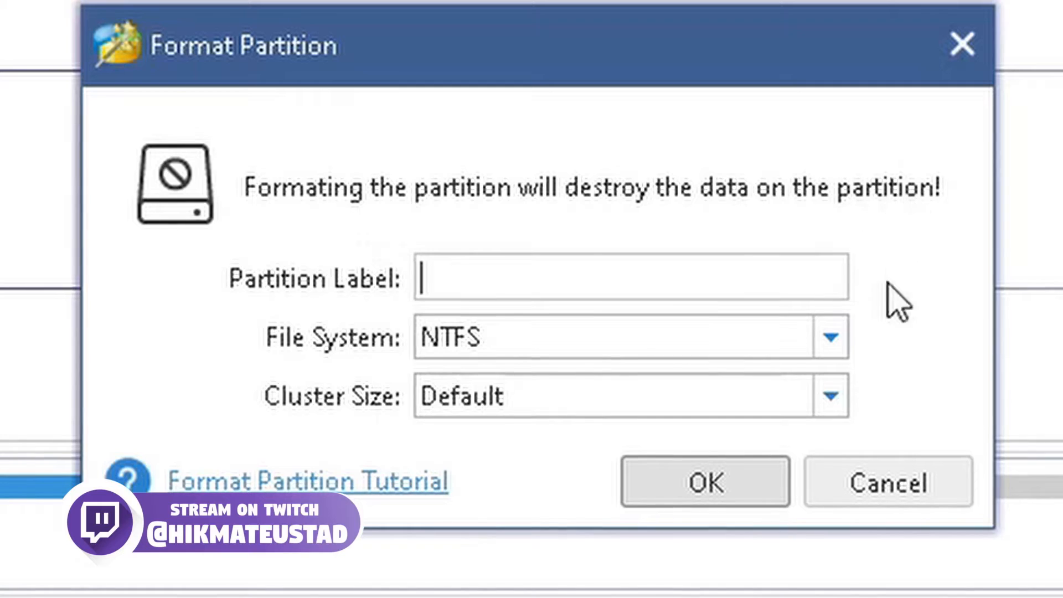
pyautogui.click(831, 338)
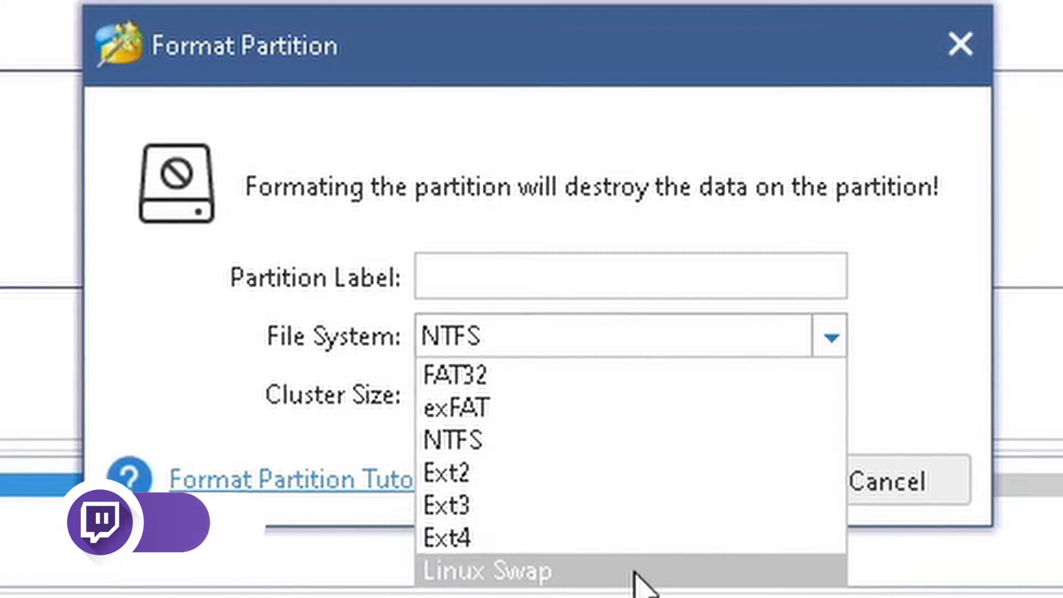
pyautogui.click(226, 380)
pyautogui.click(624, 408)
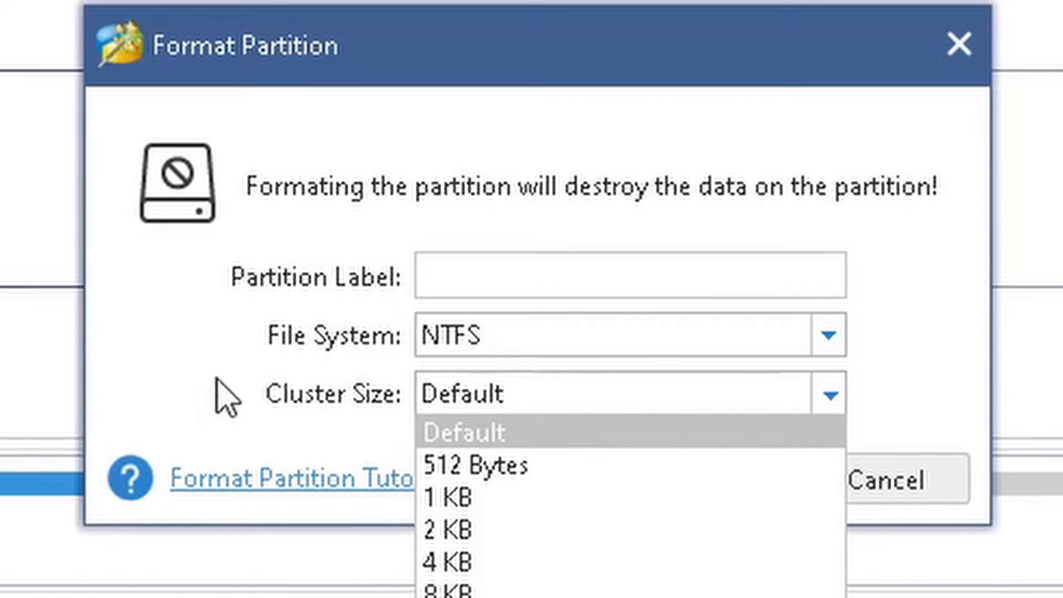
pyautogui.click(166, 349)
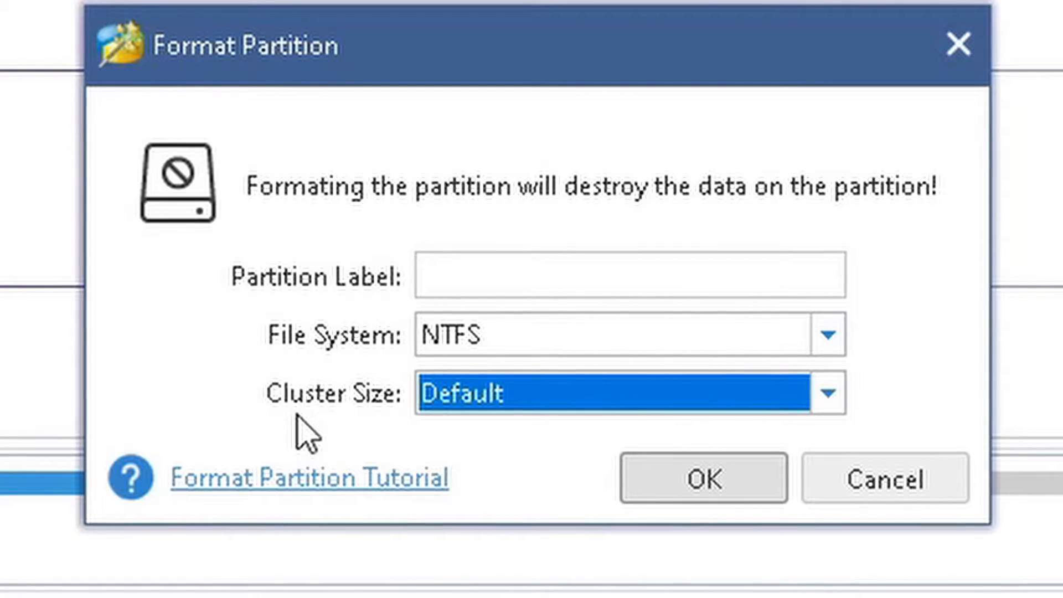
pyautogui.click(742, 339)
pyautogui.click(738, 329)
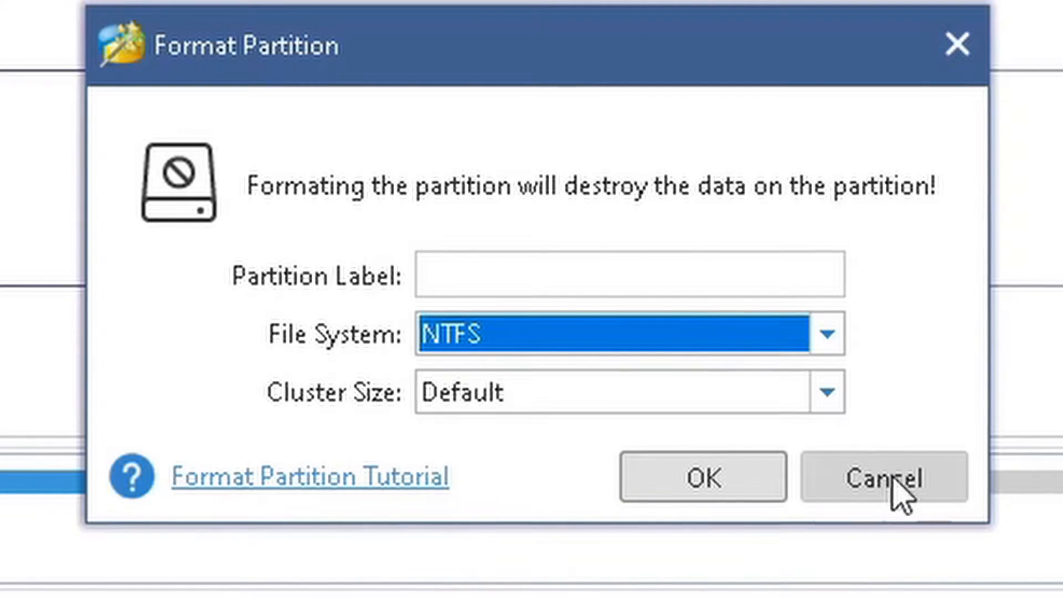
# Step: Set the format's file system to FAT32 with the default cluster size, and try to confirm it with the label "D:"
pyautogui.click(727, 339)
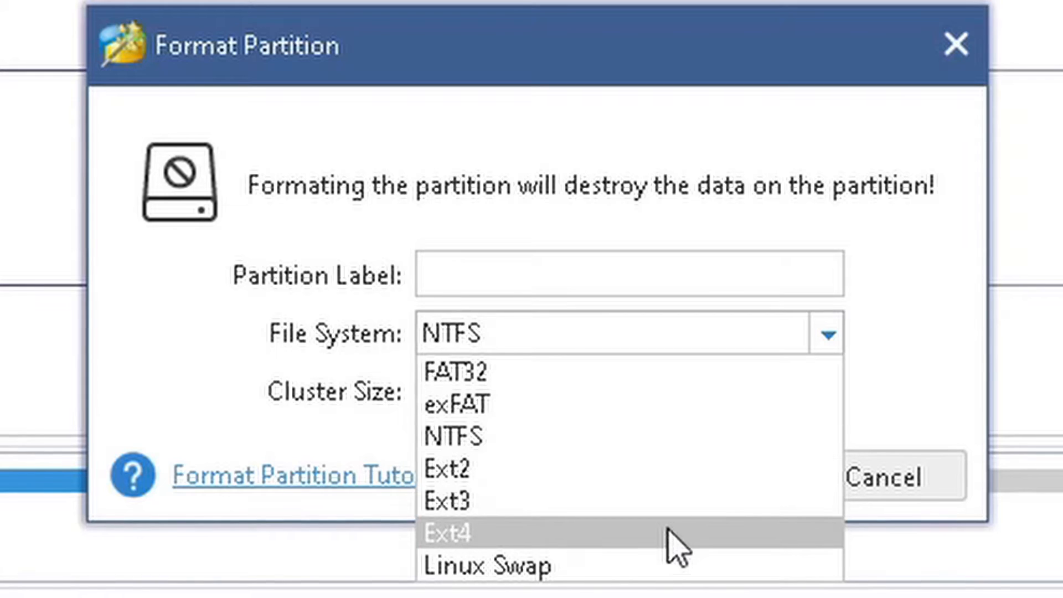
pyautogui.click(649, 373)
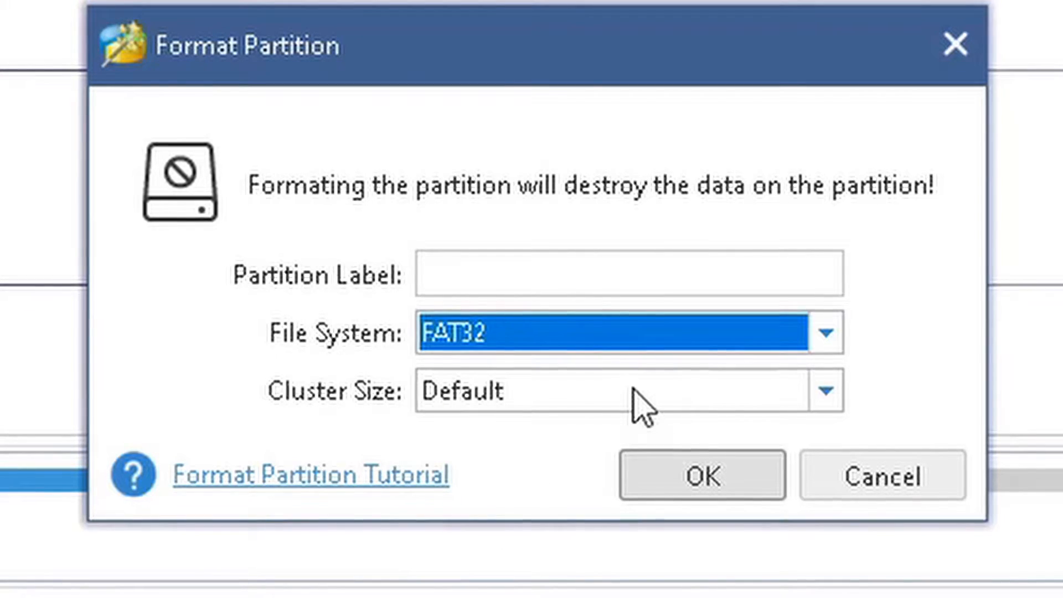
pyautogui.click(631, 389)
pyautogui.click(623, 391)
pyautogui.click(622, 274)
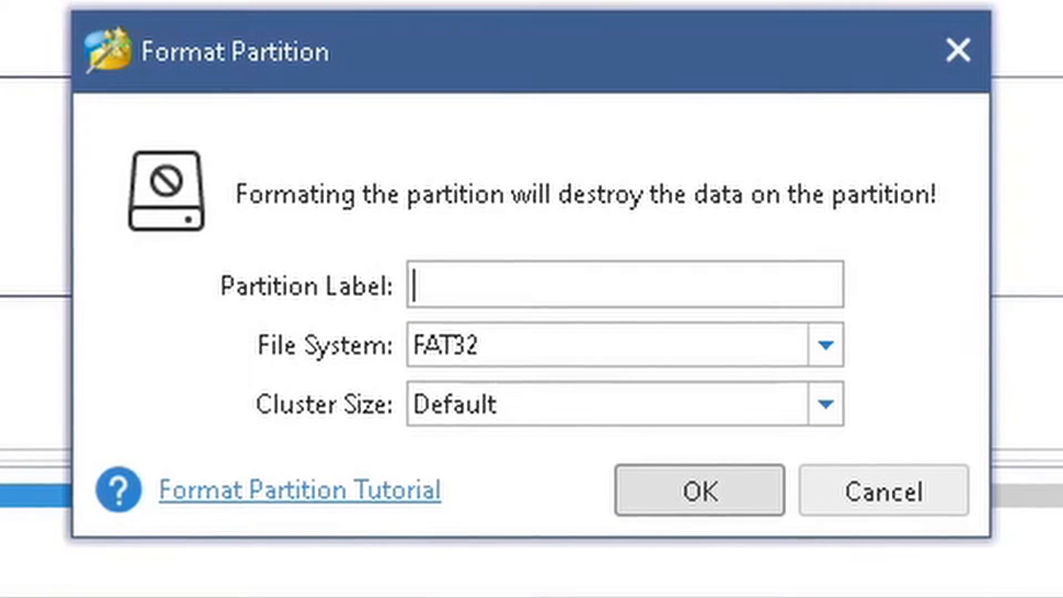
pyautogui.write('D:')
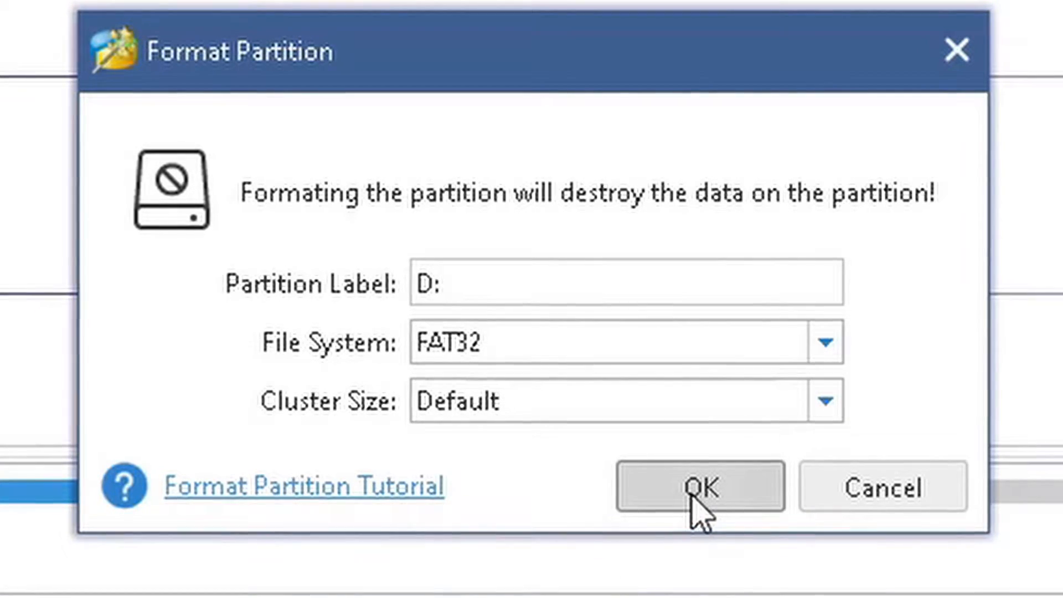
pyautogui.click(694, 496)
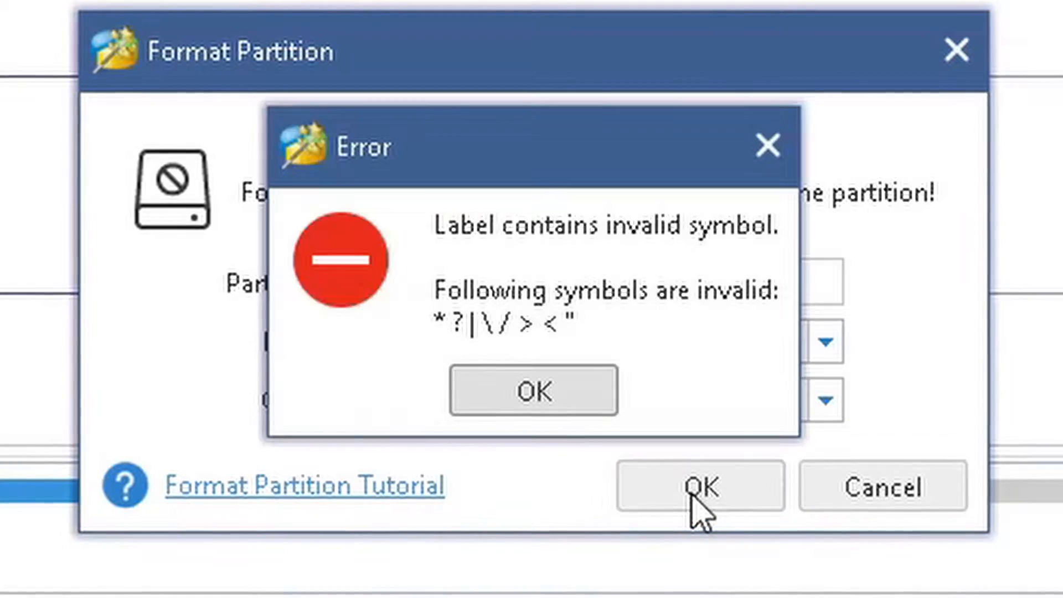
pyautogui.click(532, 387)
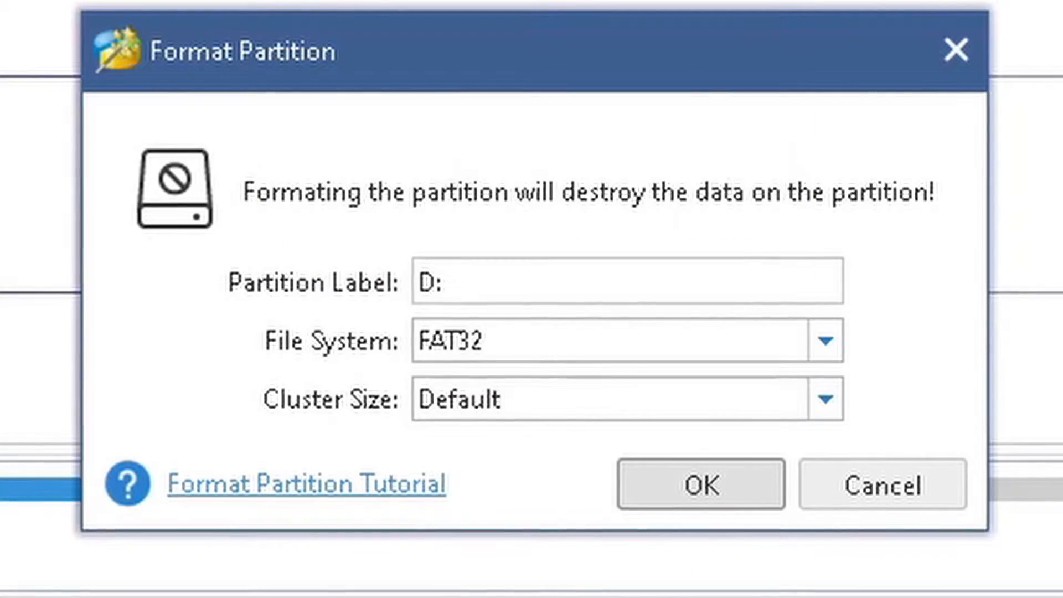
# Step: Shorten the partition label to "D", confirm the format settings and apply the pending format
pyautogui.press('BackSpace')
pyautogui.click(701, 485)
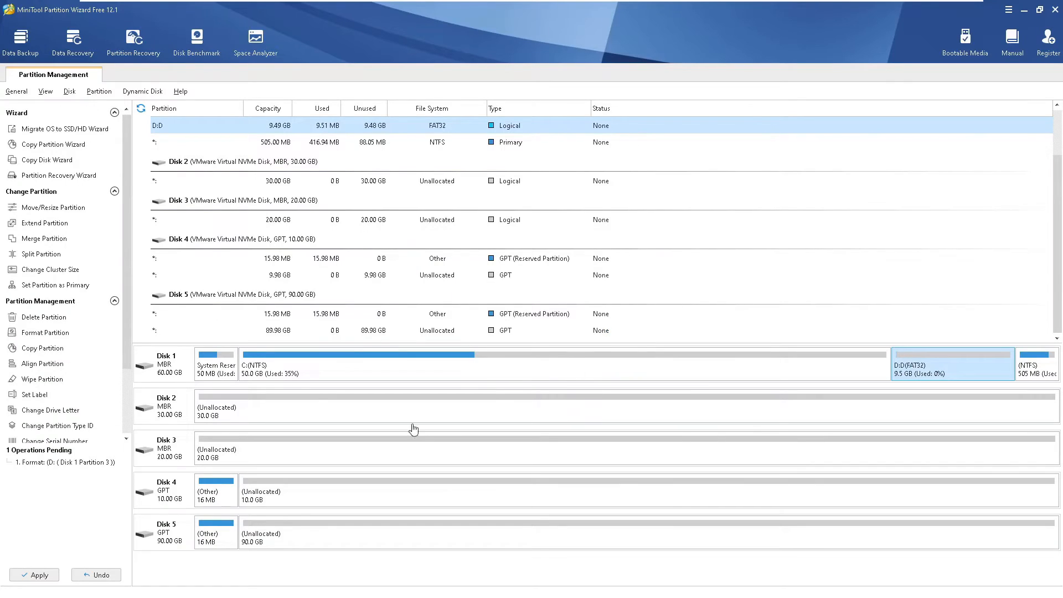
pyautogui.click(34, 576)
pyautogui.click(506, 332)
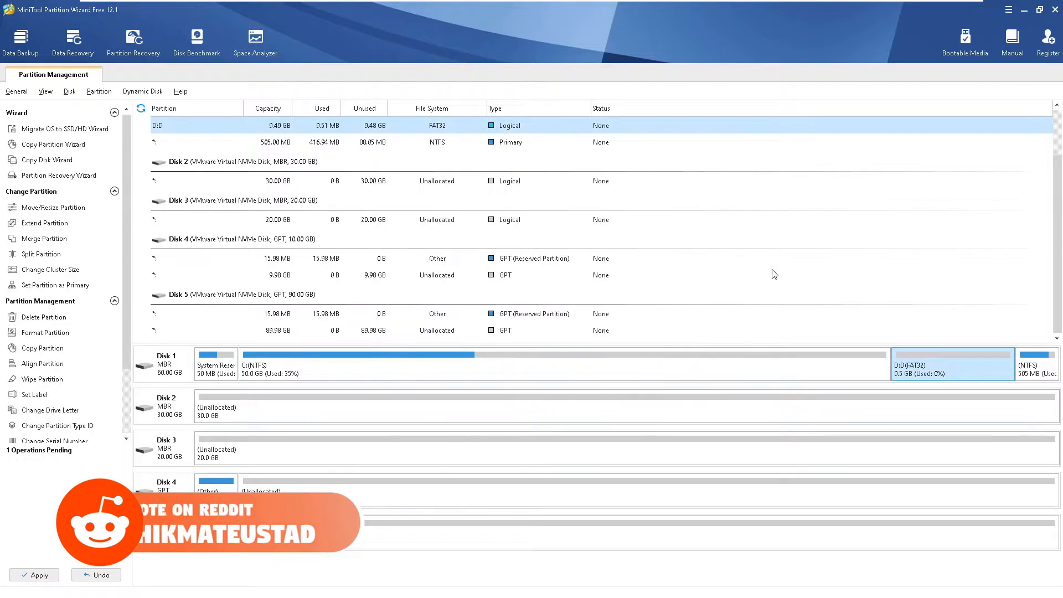
# Step: Convert the D: partition from FAT32 to NTFS, allowing a forced dismount of the volume, and close the conversion dialog
pyautogui.scroll(2, 70, 211)
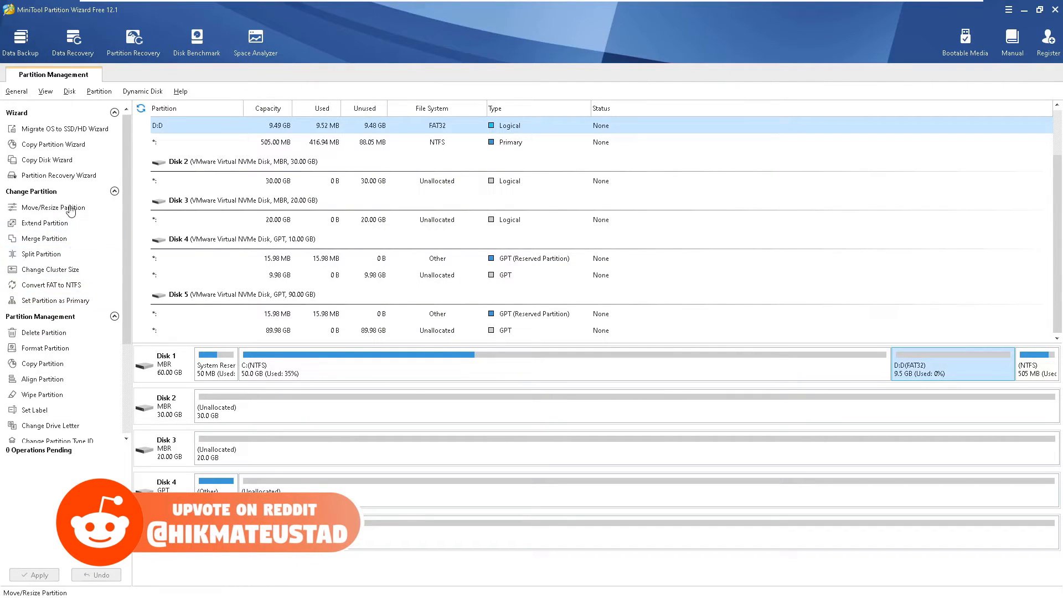
pyautogui.click(65, 286)
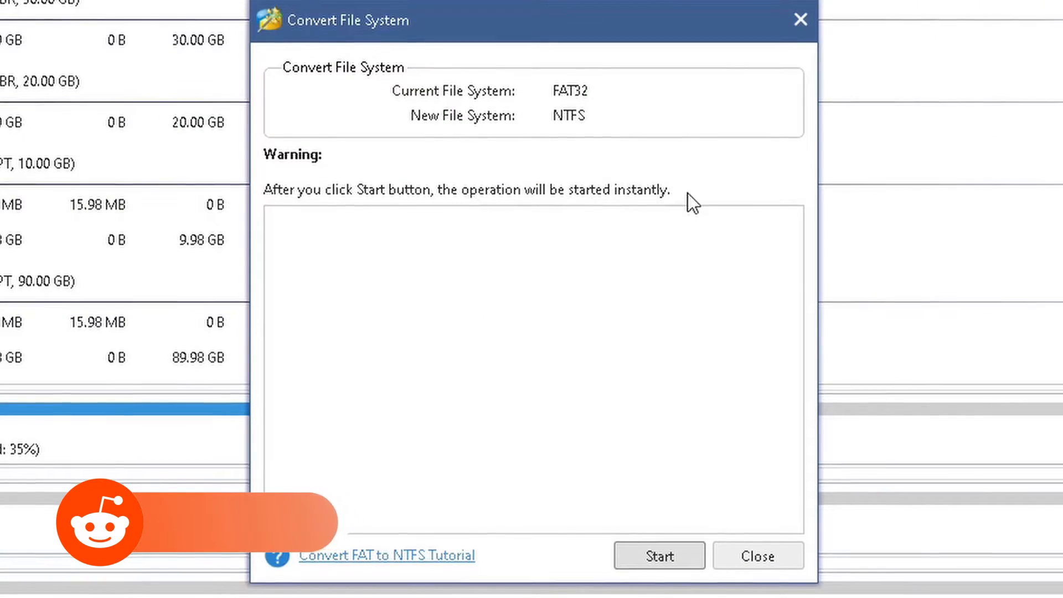
pyautogui.click(659, 555)
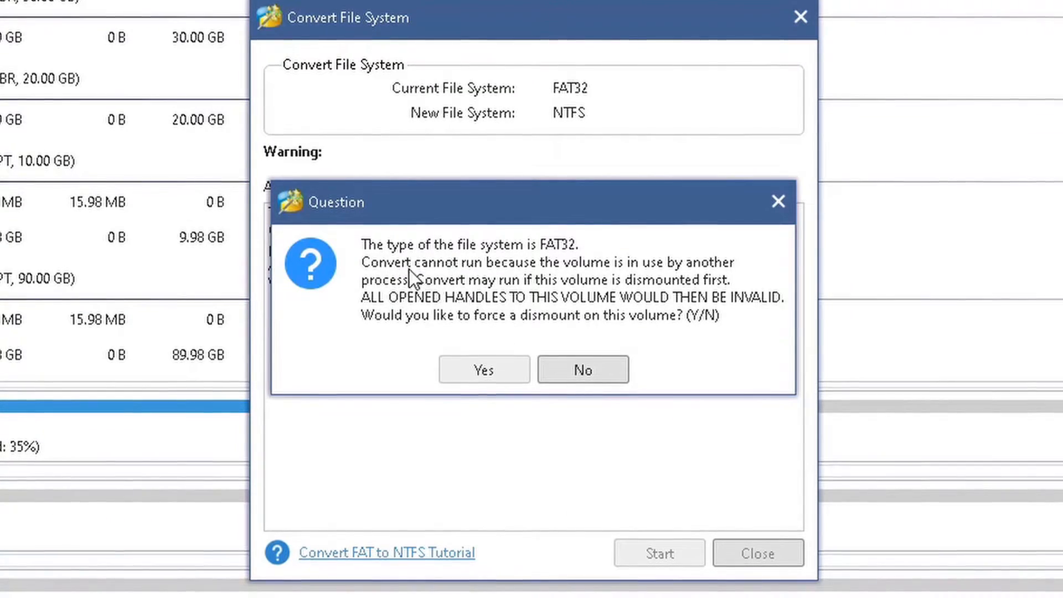
pyautogui.click(462, 368)
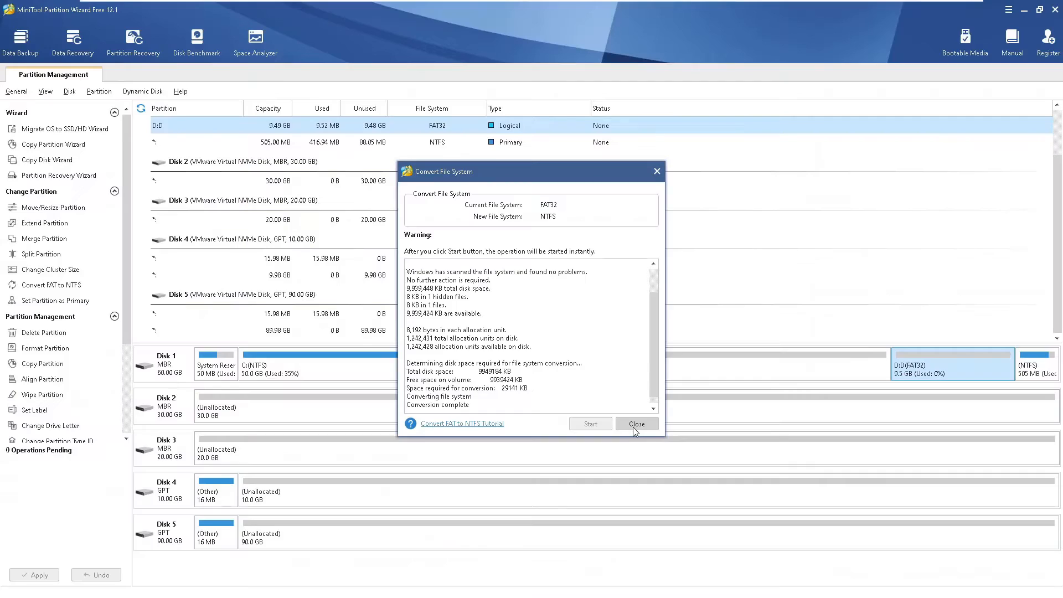
pyautogui.click(636, 424)
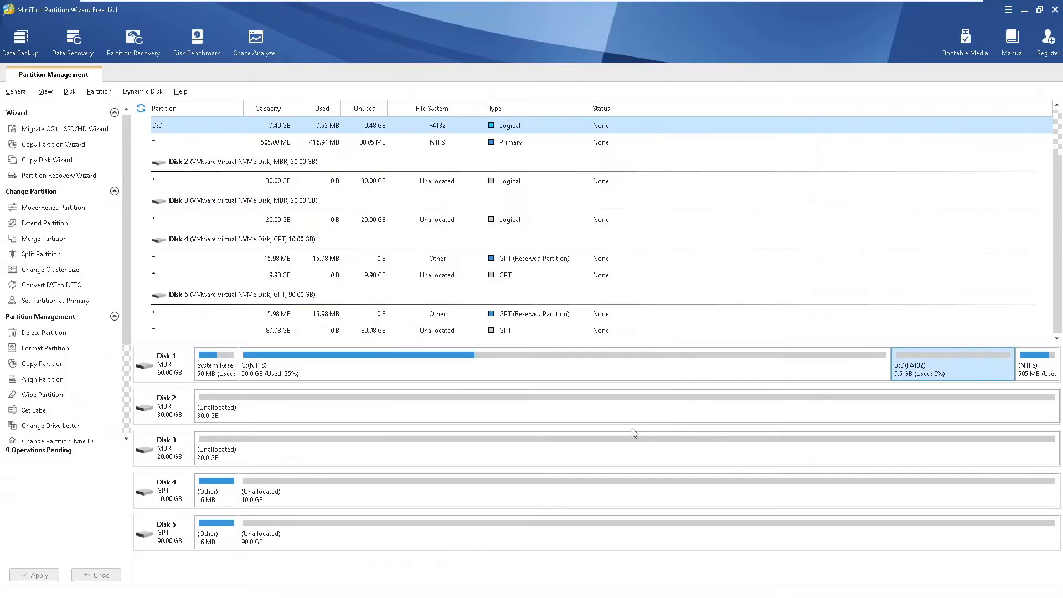
# Step: Open the new-partition settings for Disk 2's unallocated space and examine the partition type, drive letter and file system options
pyautogui.click(380, 396)
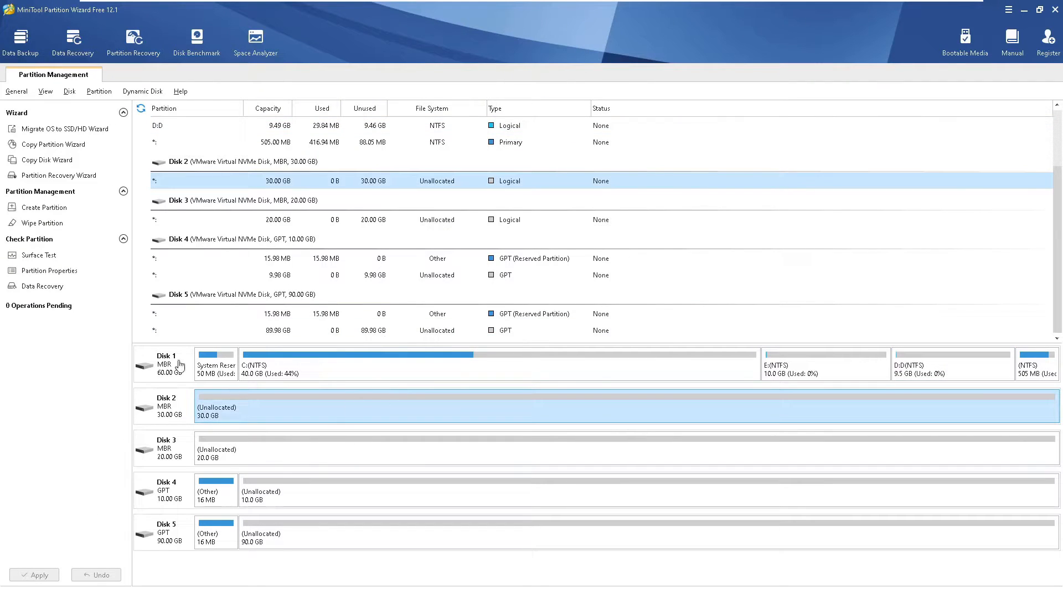
pyautogui.click(44, 207)
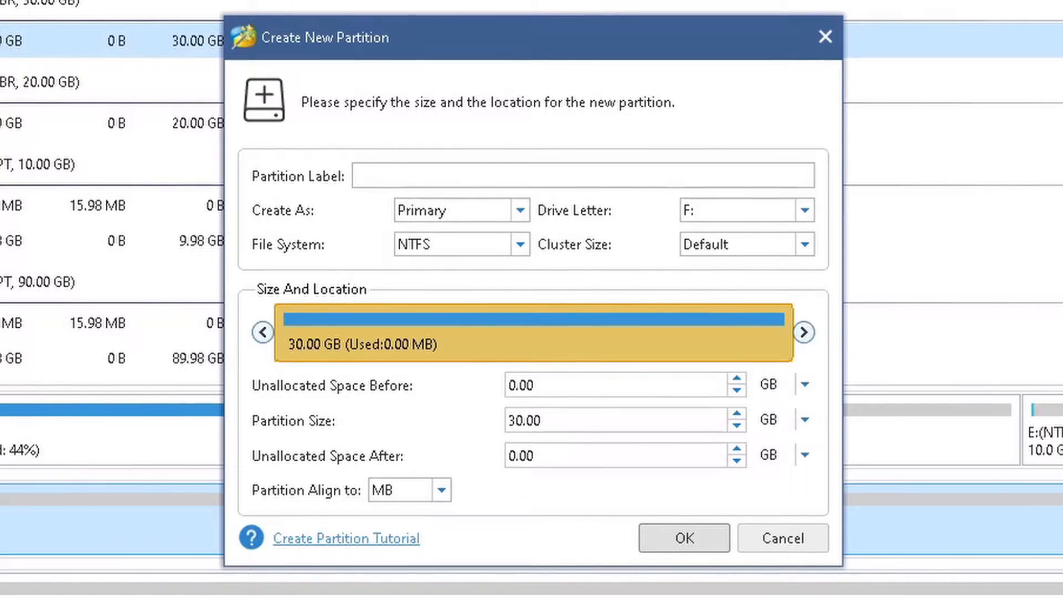
pyautogui.click(470, 212)
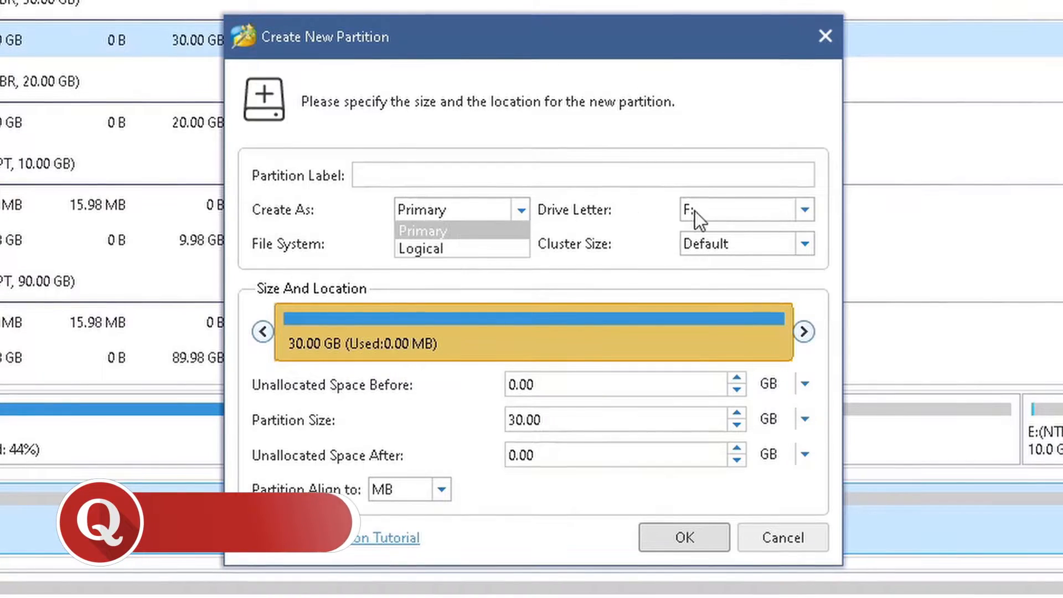
pyautogui.click(730, 212)
pyautogui.click(731, 211)
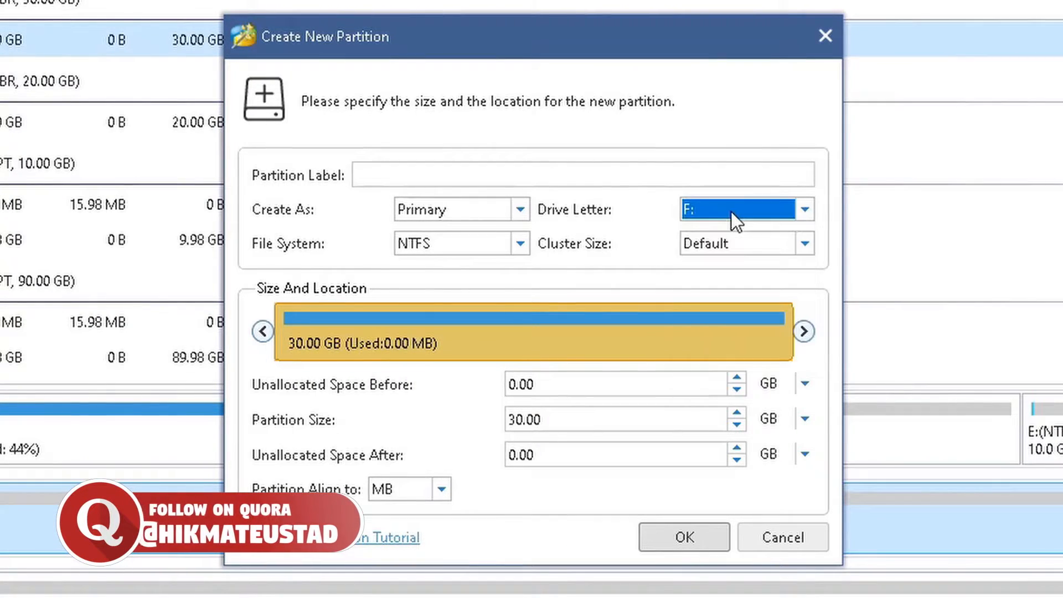
pyautogui.click(487, 242)
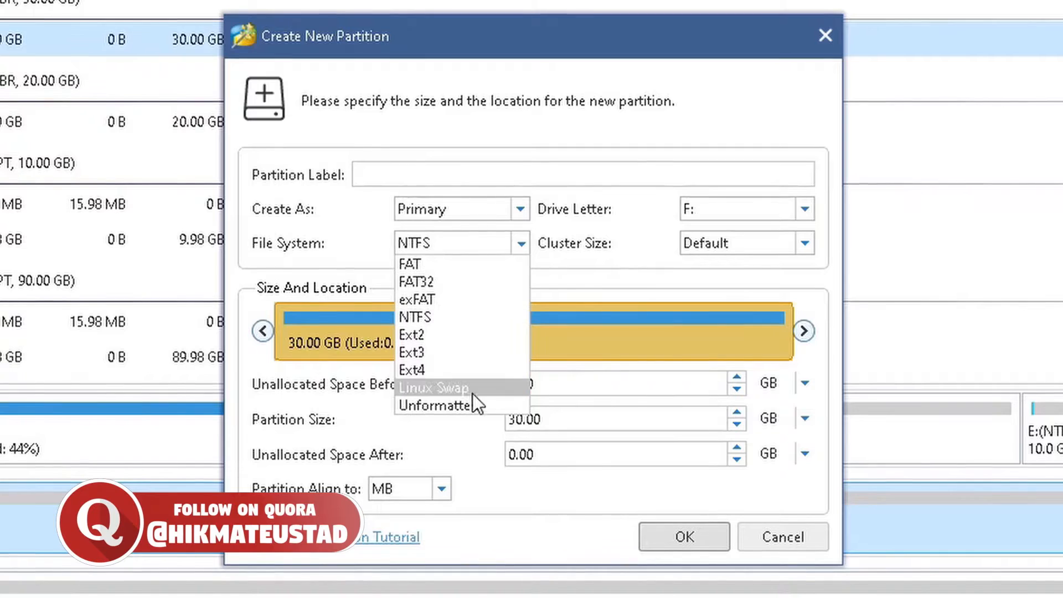
pyautogui.click(473, 245)
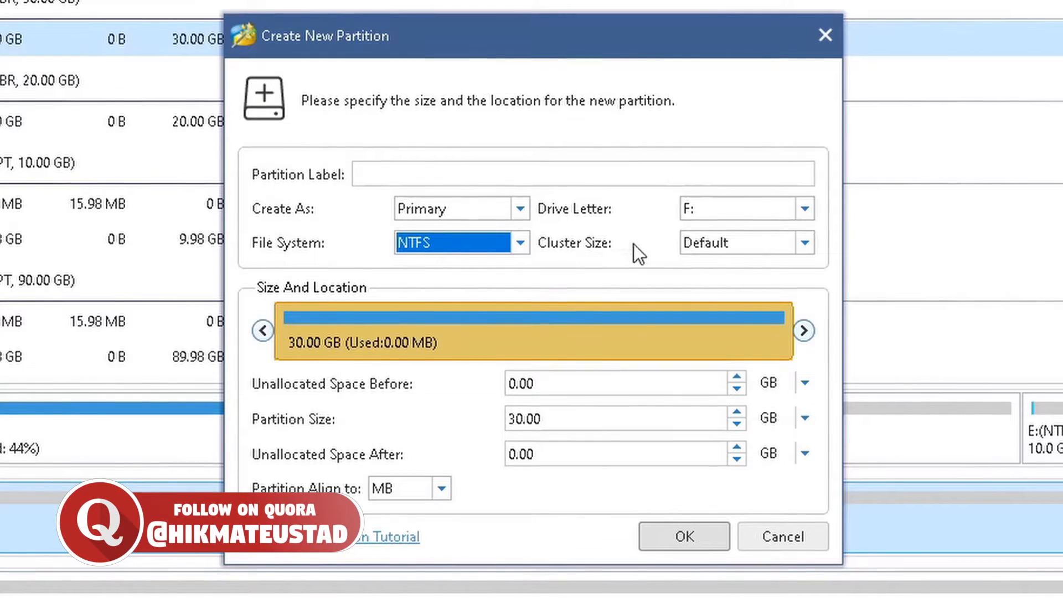
# Step: Set the new Disk 2 partition to Logical, leave about 9.95 GB unallocated before it and set its size to 20.00 GB
pyautogui.click(476, 207)
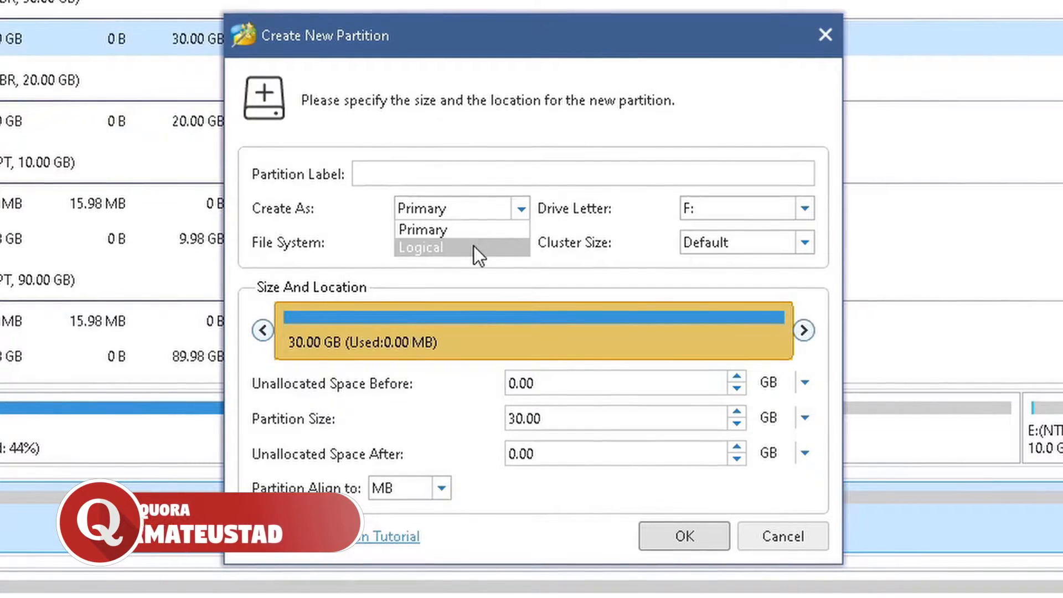
pyautogui.click(473, 245)
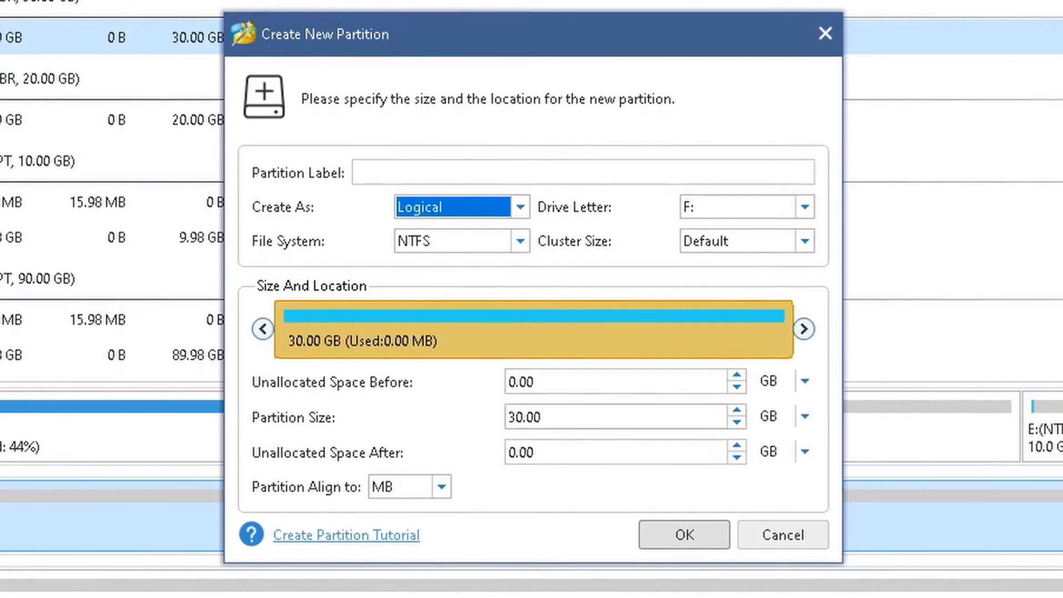
pyautogui.moveTo(547, 418); pyautogui.dragTo(467, 427)
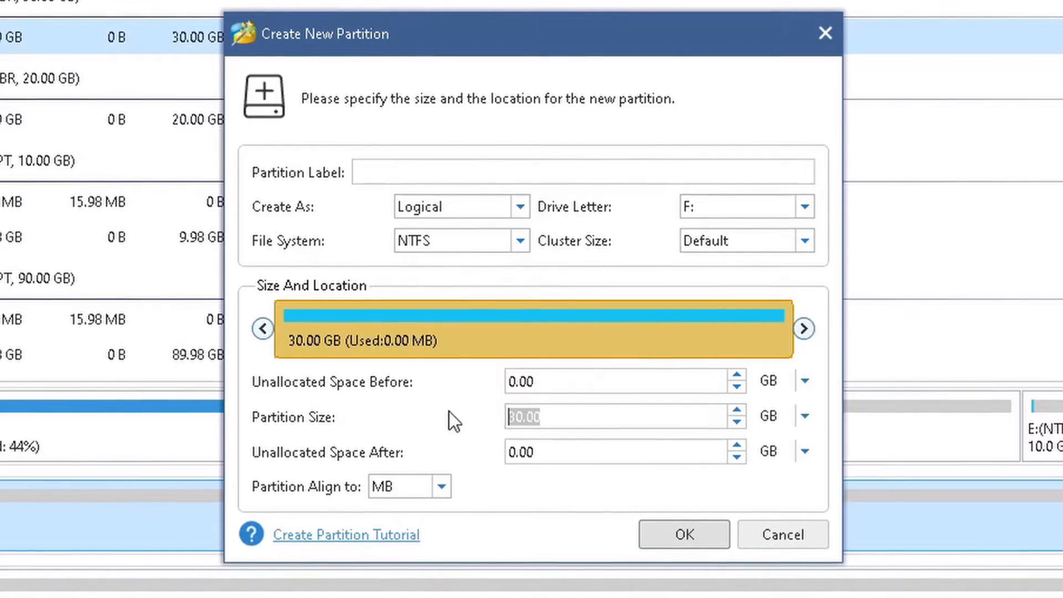
pyautogui.moveTo(269, 332); pyautogui.dragTo(435, 350)
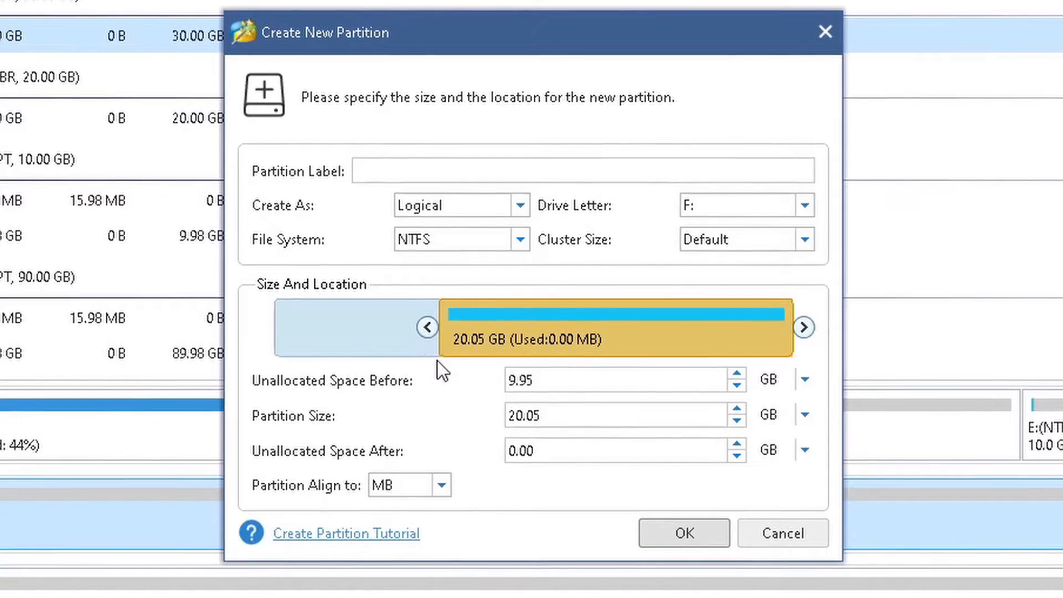
pyautogui.write('20')
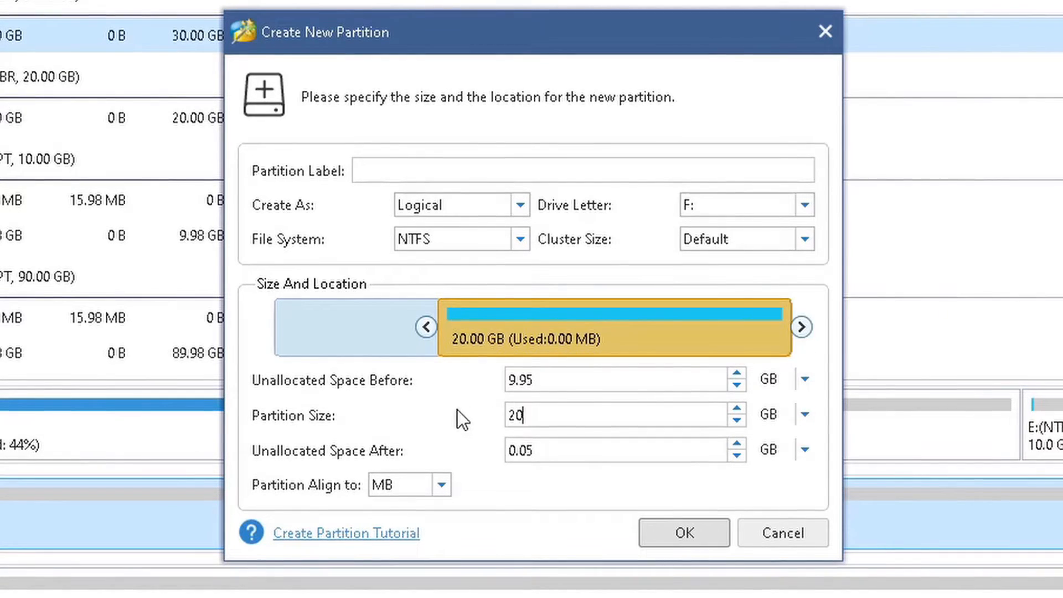
pyautogui.write('.00')
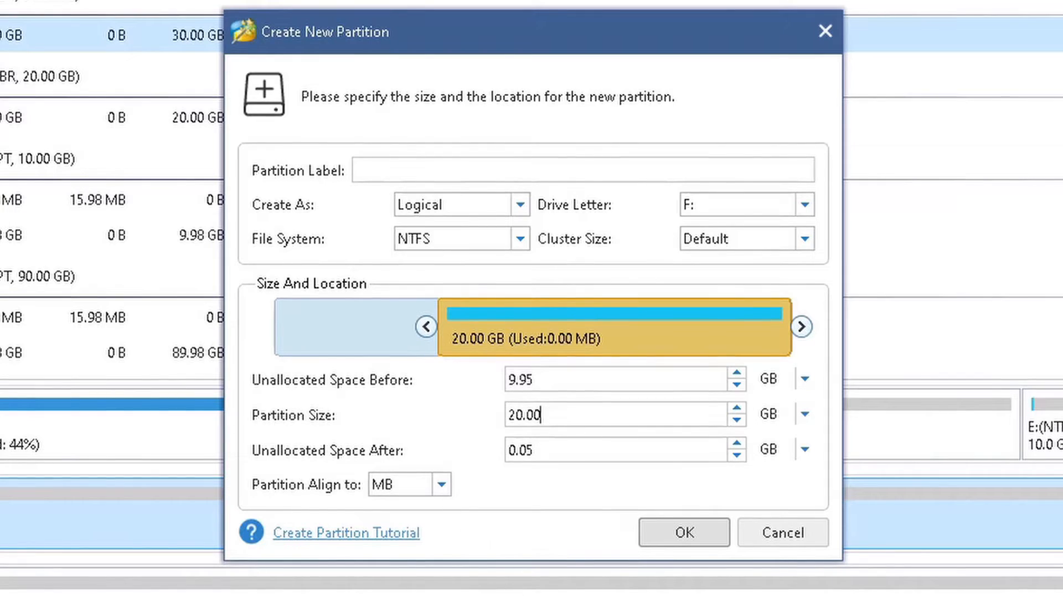
# Step: Leave unallocated space after the Disk 2 partition too, set its size to 15.00 GB and label it InBetween
pyautogui.moveTo(792, 332); pyautogui.dragTo(707, 328)
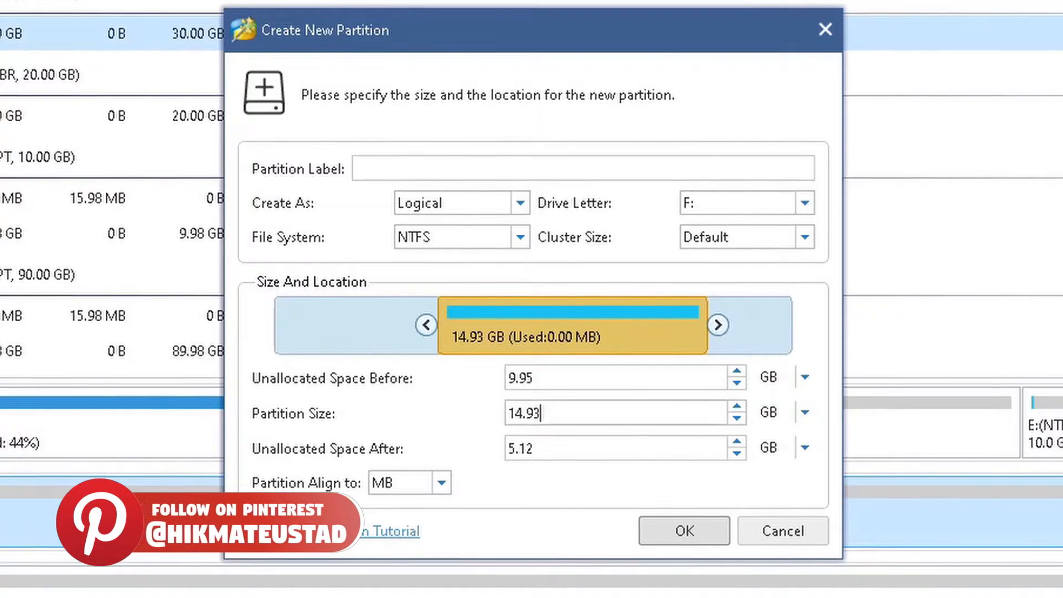
pyautogui.click(737, 406)
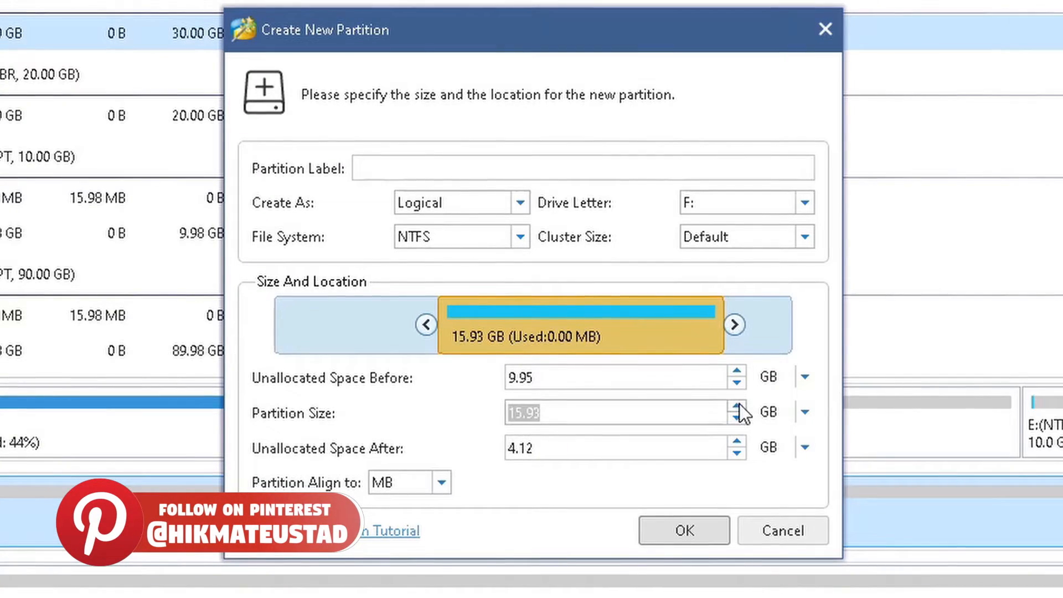
pyautogui.write('InBetween')
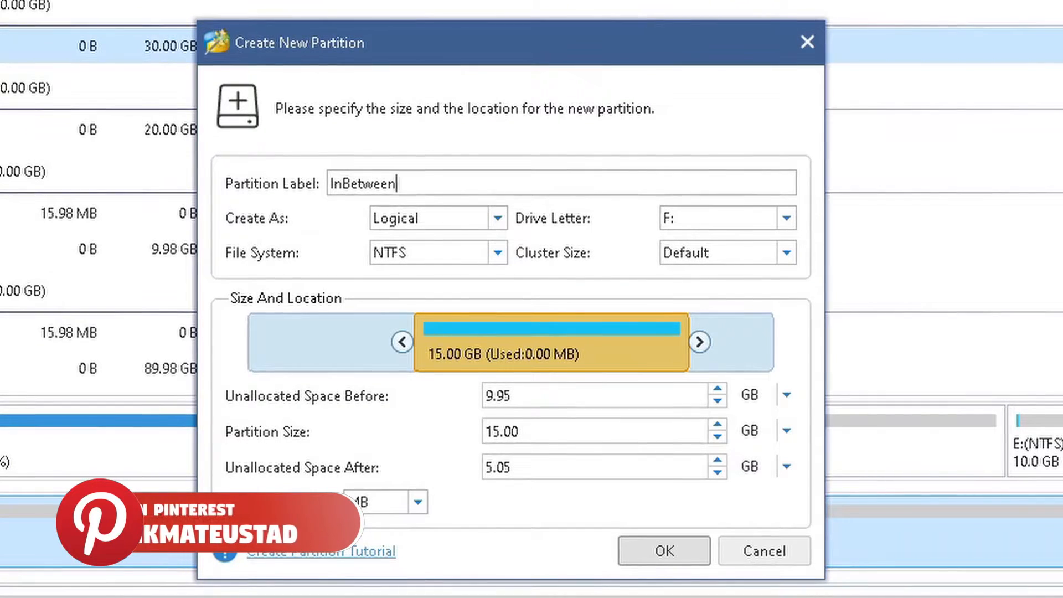
# Step: Review the partition alignment options, keep MB and leave the Disk 2 partition settings without creating it
pyautogui.click(410, 505)
pyautogui.click(410, 506)
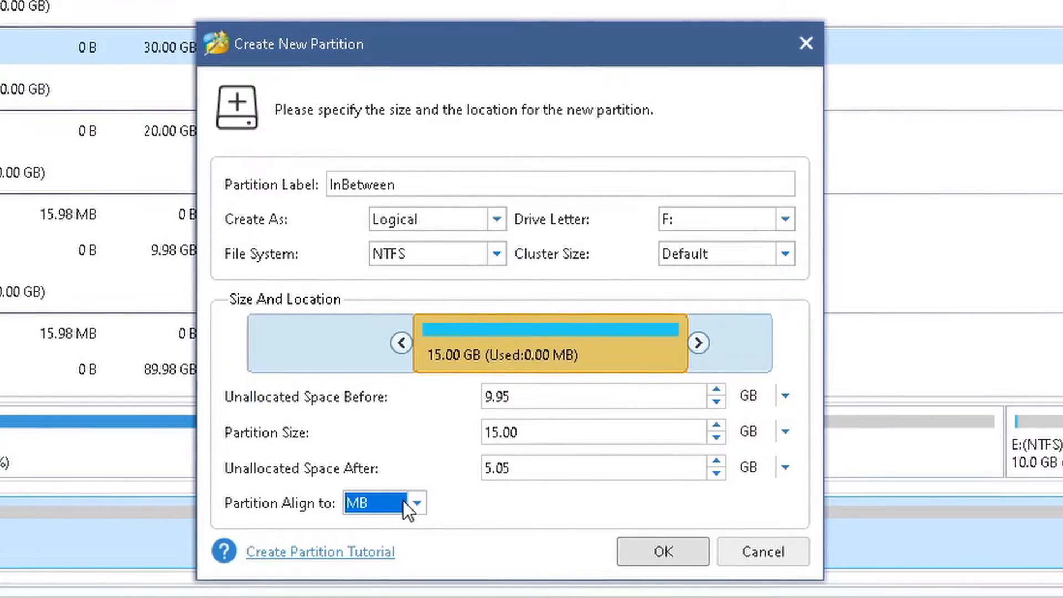
pyautogui.click(406, 503)
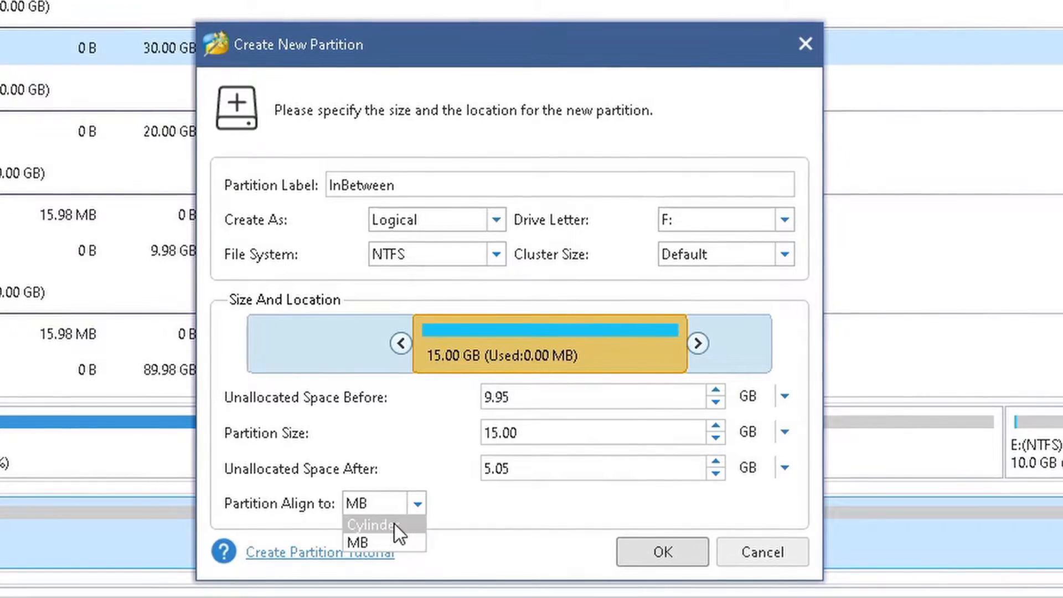
pyautogui.click(389, 541)
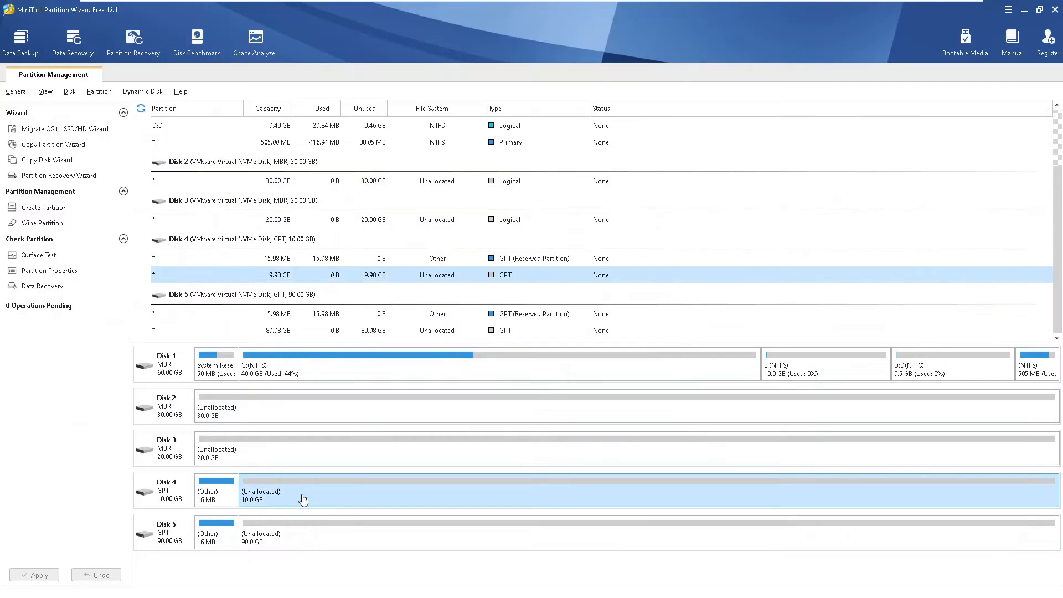
# Step: Create a 1.00 GB primary NTFS partition with drive letter F: at the start of Disk 4's unallocated space
pyautogui.click(46, 208)
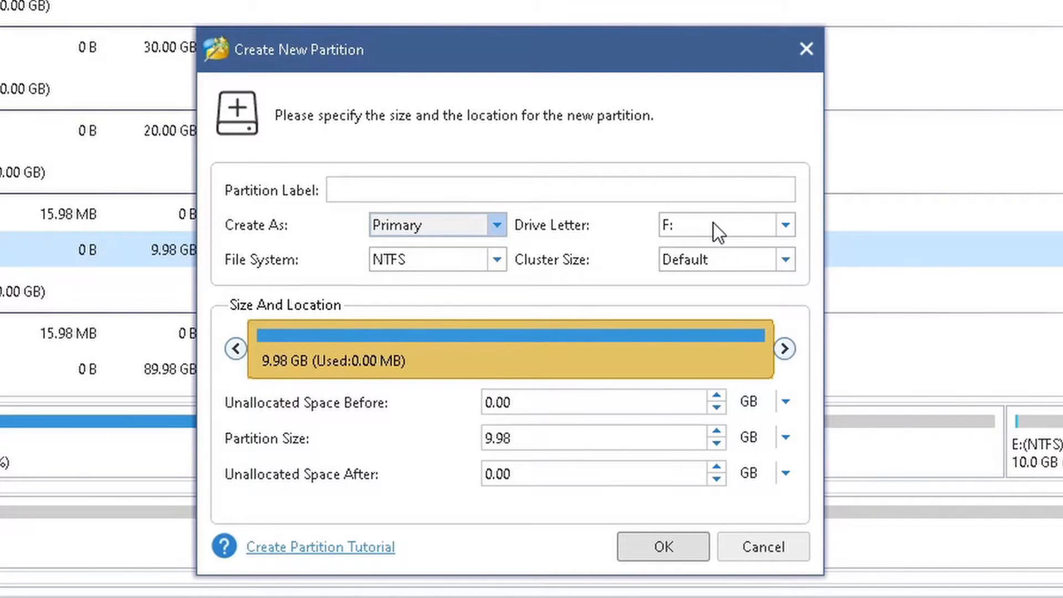
pyautogui.click(470, 265)
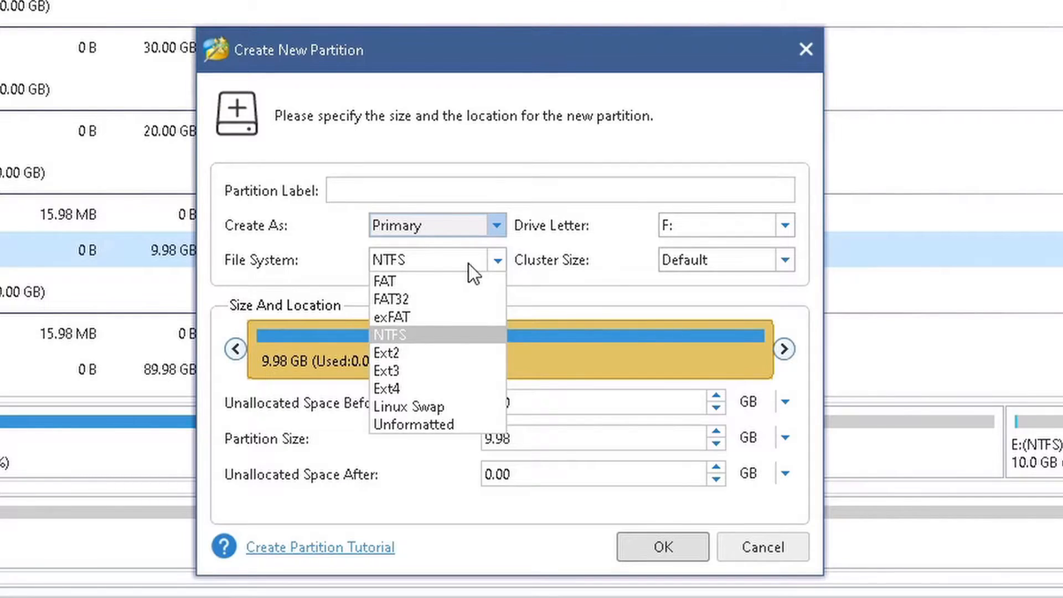
pyautogui.click(468, 263)
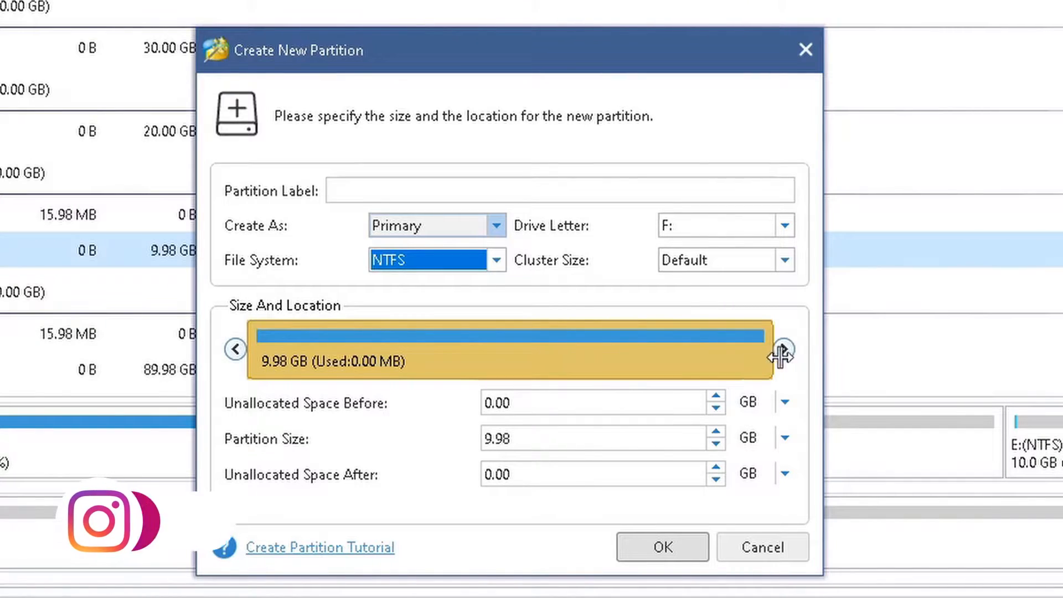
pyautogui.moveTo(780, 348); pyautogui.dragTo(529, 347)
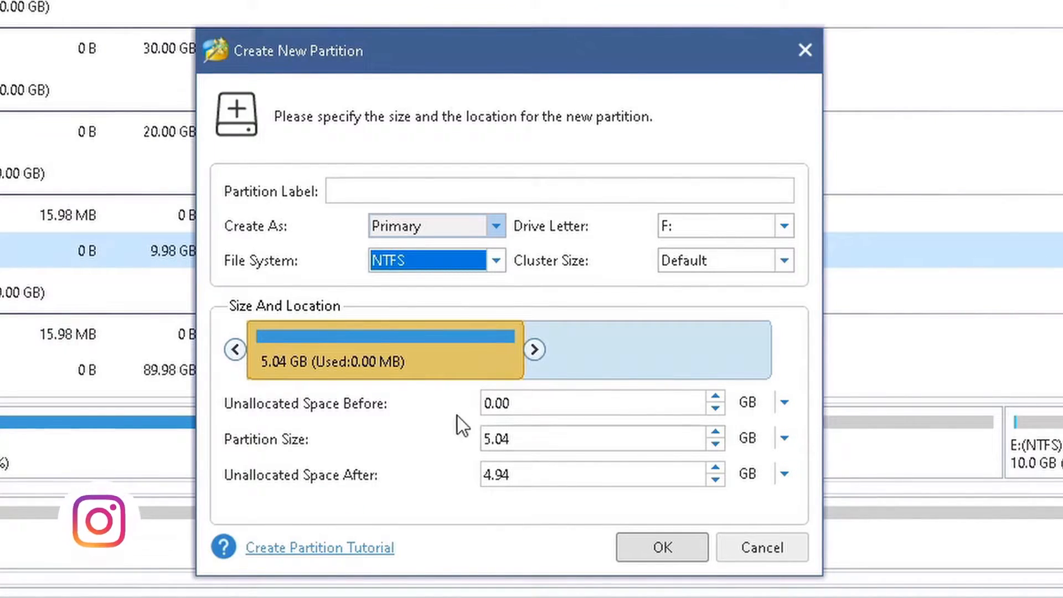
pyautogui.moveTo(512, 439); pyautogui.dragTo(416, 437)
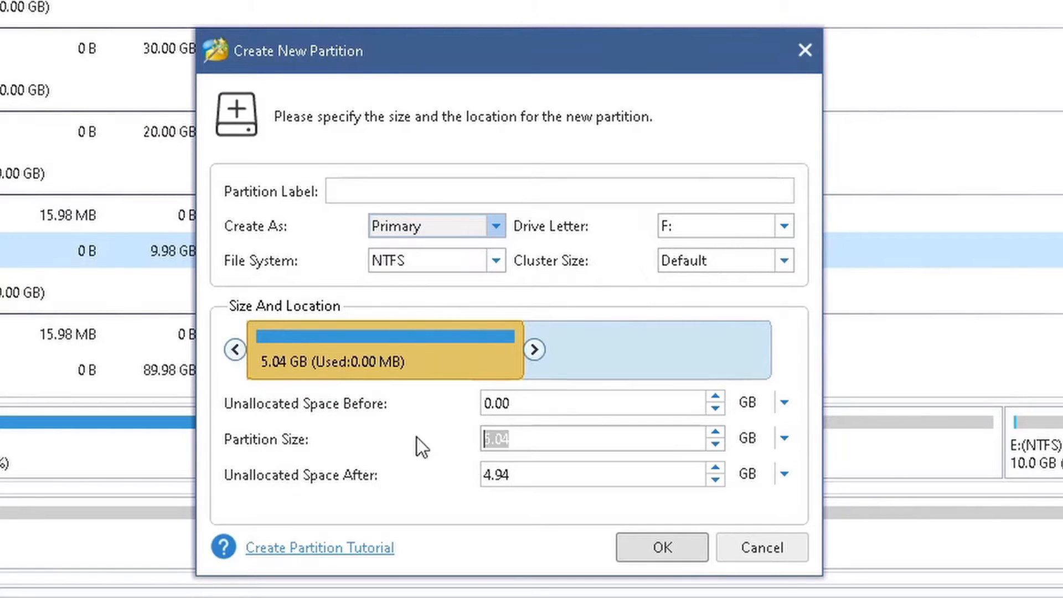
pyautogui.write('5.00')
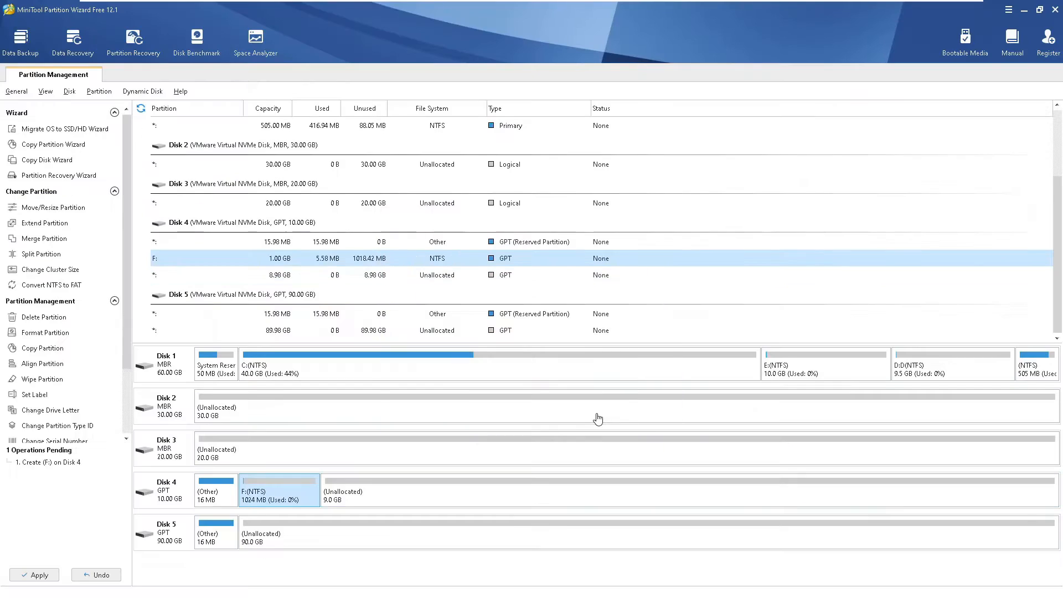
# Step: Create a 2.00 GB primary NTFS partition with drive letter G: in the unallocated space following F: on Disk 4
pyautogui.click(403, 501)
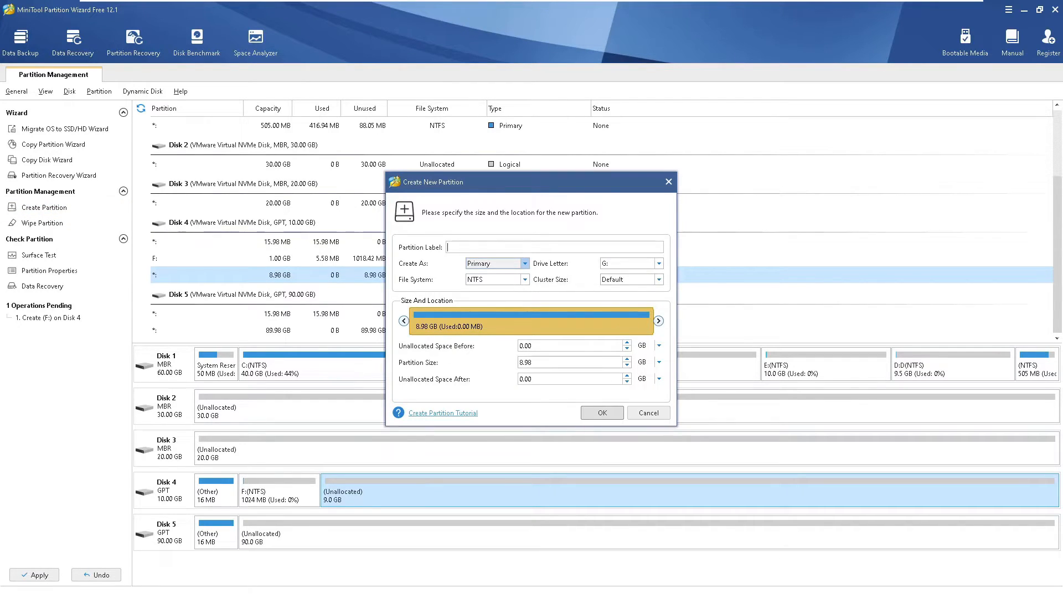
pyautogui.moveTo(538, 363); pyautogui.dragTo(436, 361)
pyautogui.write('2.00')
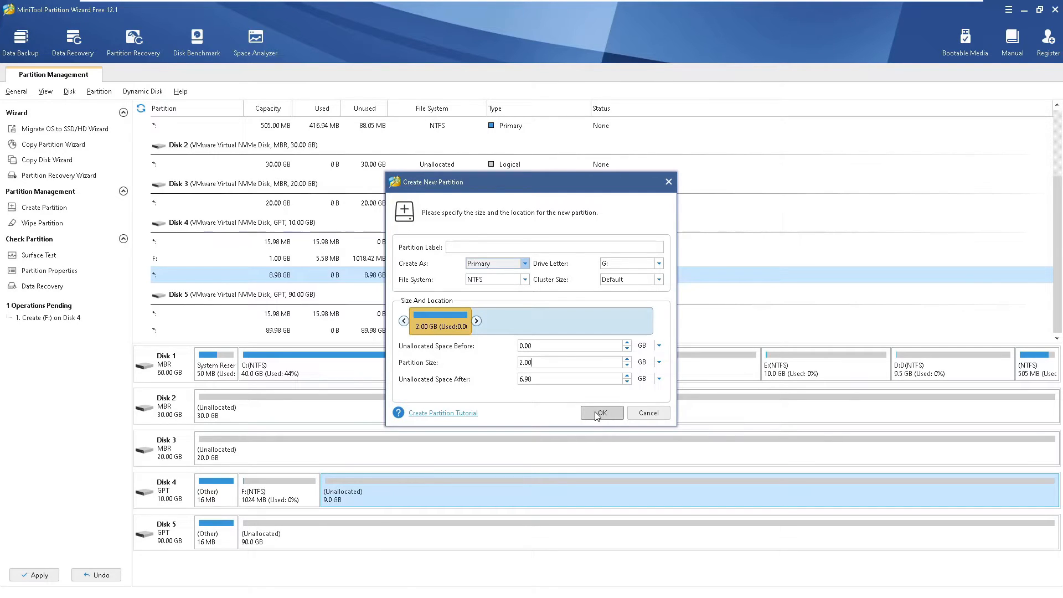
pyautogui.click(601, 414)
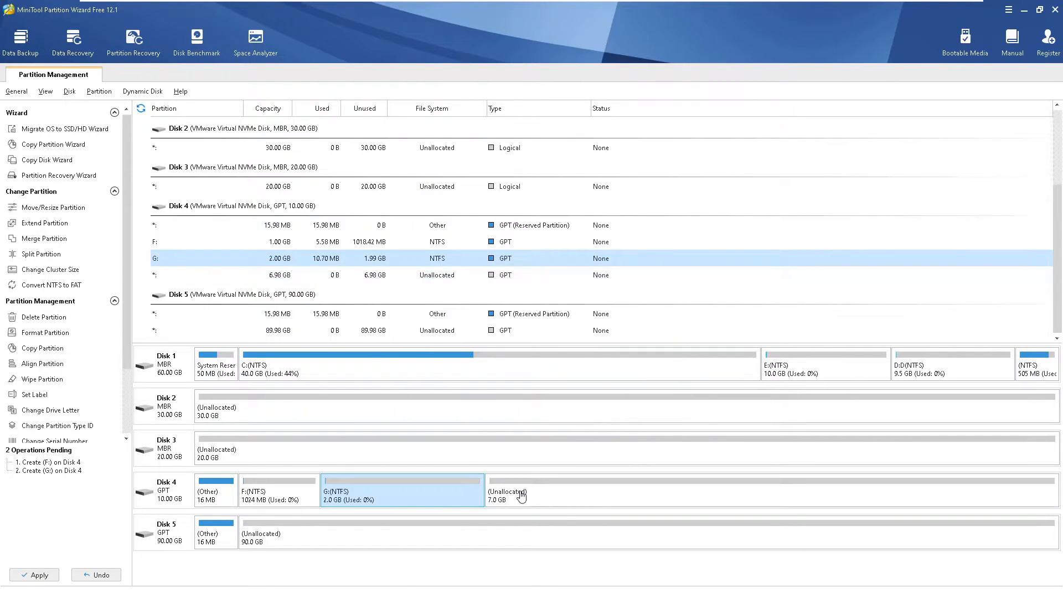
# Step: Create a 1.5 GB primary NTFS partition with drive letter H: in the unallocated space following G: on Disk 4
pyautogui.click(498, 496)
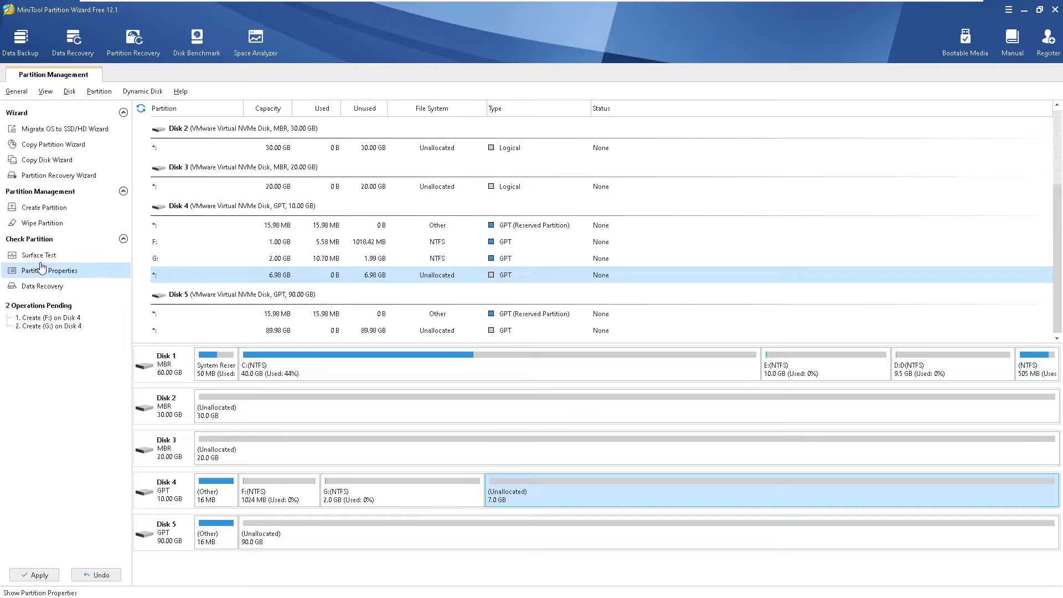
pyautogui.click(44, 210)
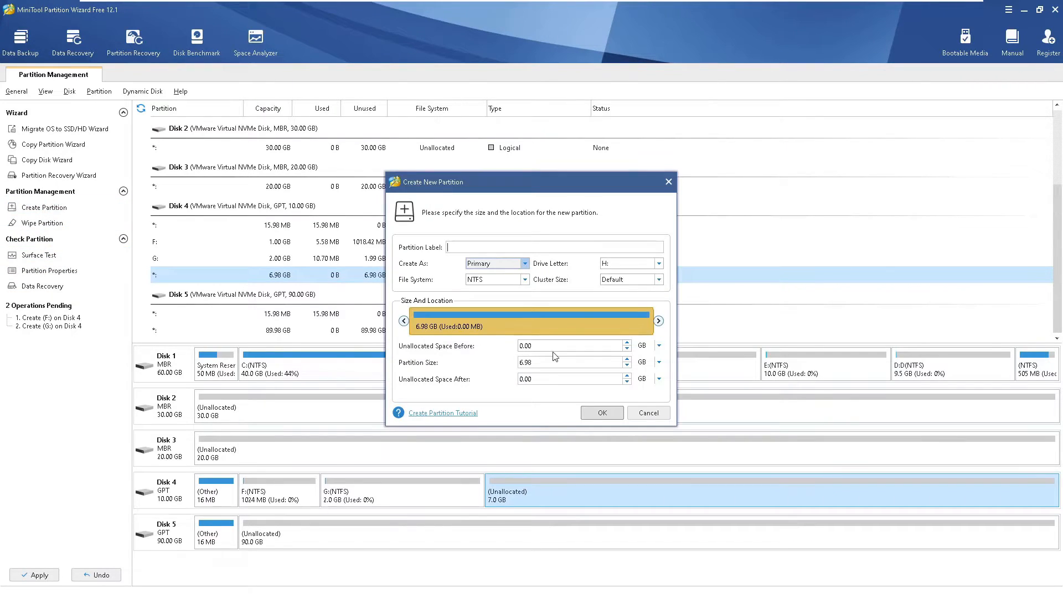
pyautogui.write('1.5')
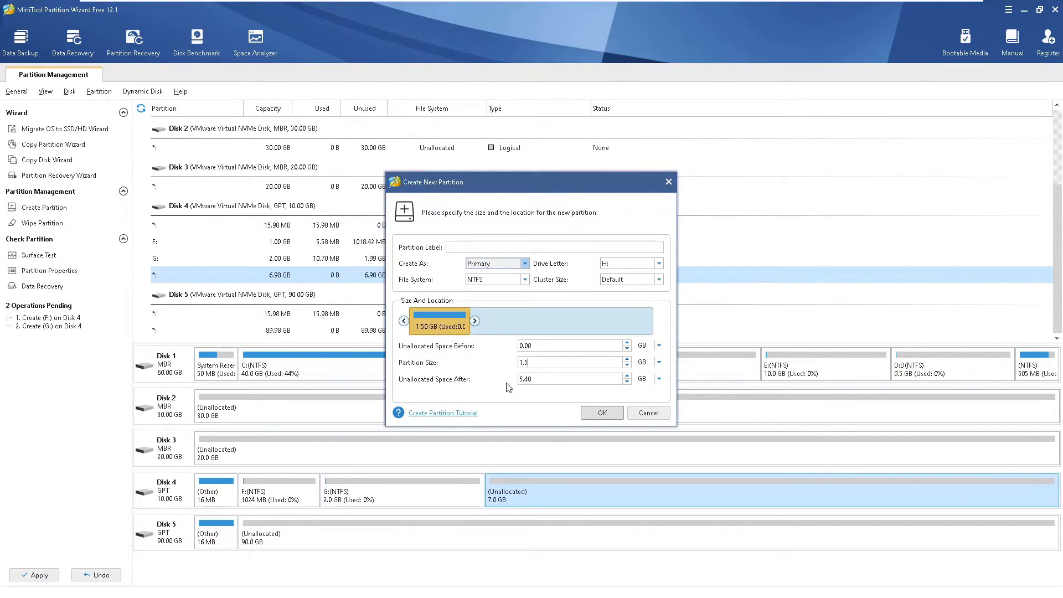
pyautogui.click(594, 414)
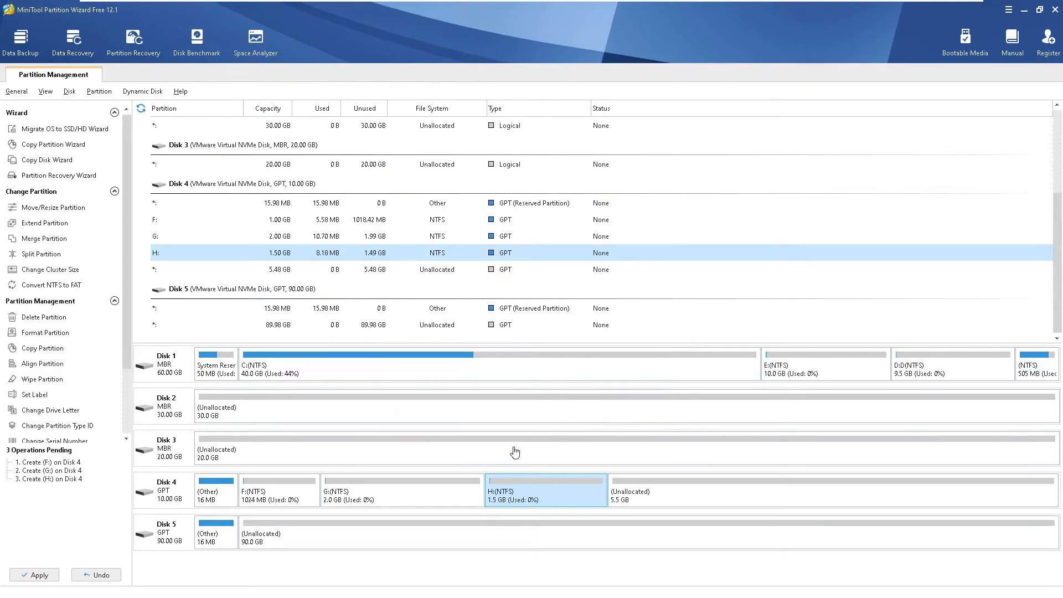
# Step: Create a 1.5 GB primary NTFS partition with drive letter I: in the unallocated space following H: on Disk 4
pyautogui.click(674, 499)
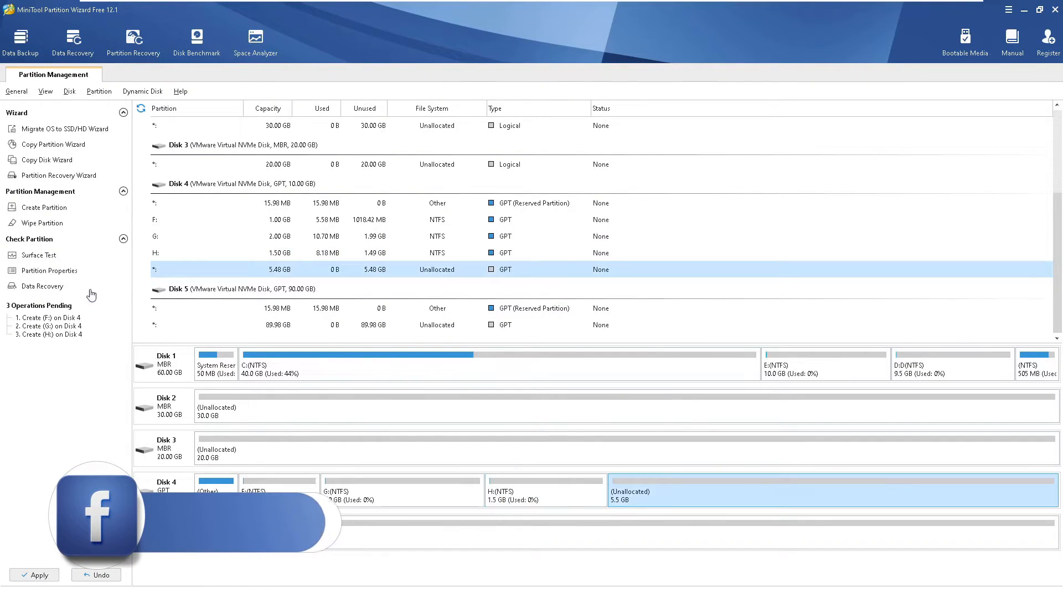
pyautogui.click(42, 208)
pyautogui.moveTo(537, 363); pyautogui.dragTo(476, 368)
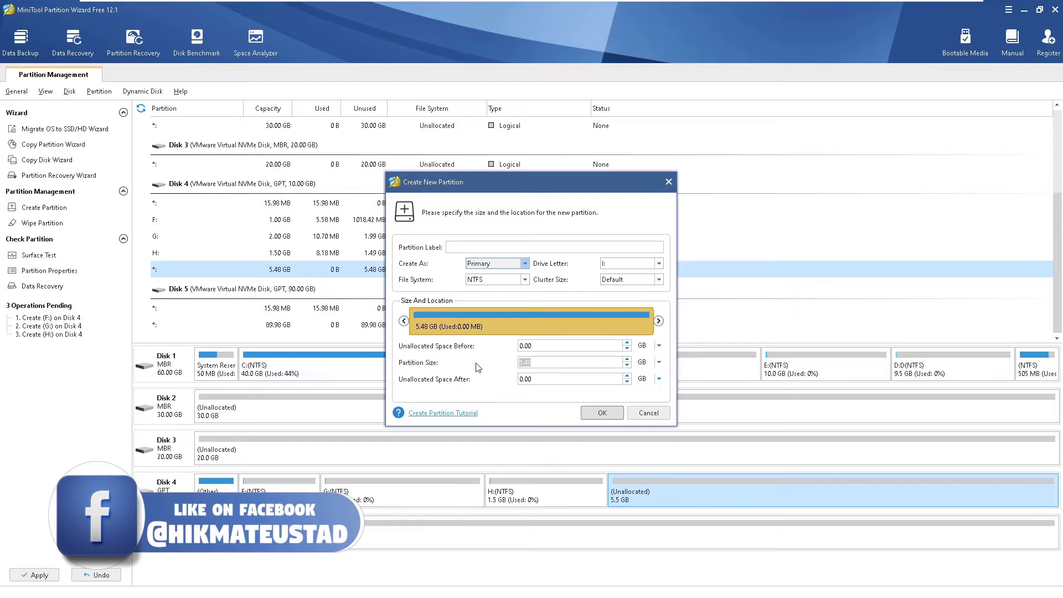
pyautogui.write('1.5')
pyautogui.click(615, 416)
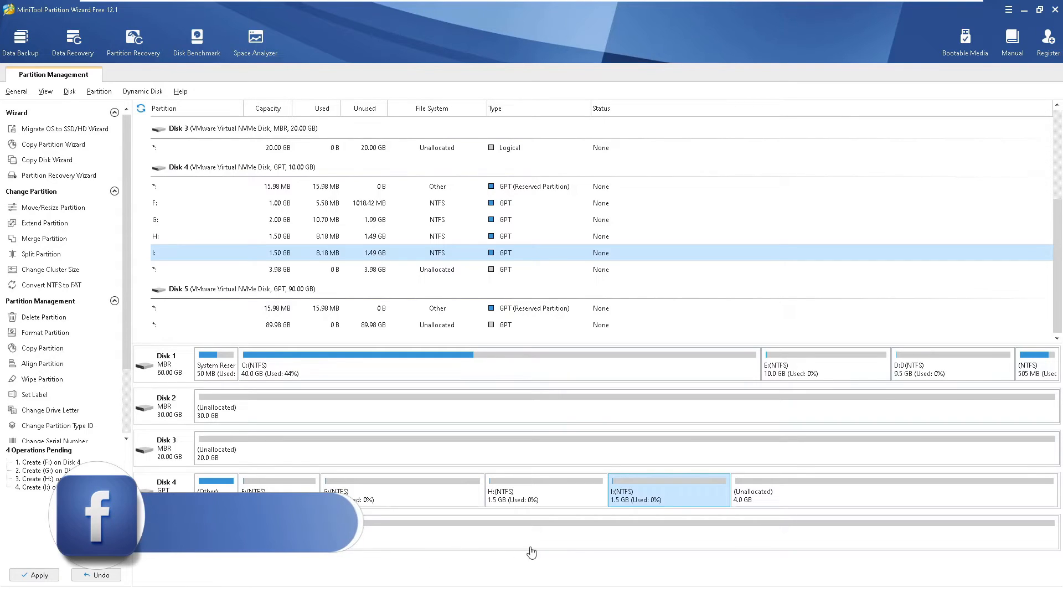
# Step: Create a 2.00 GB primary FAT32 partition with drive letter J: in the unallocated space following I: on Disk 4
pyautogui.click(767, 500)
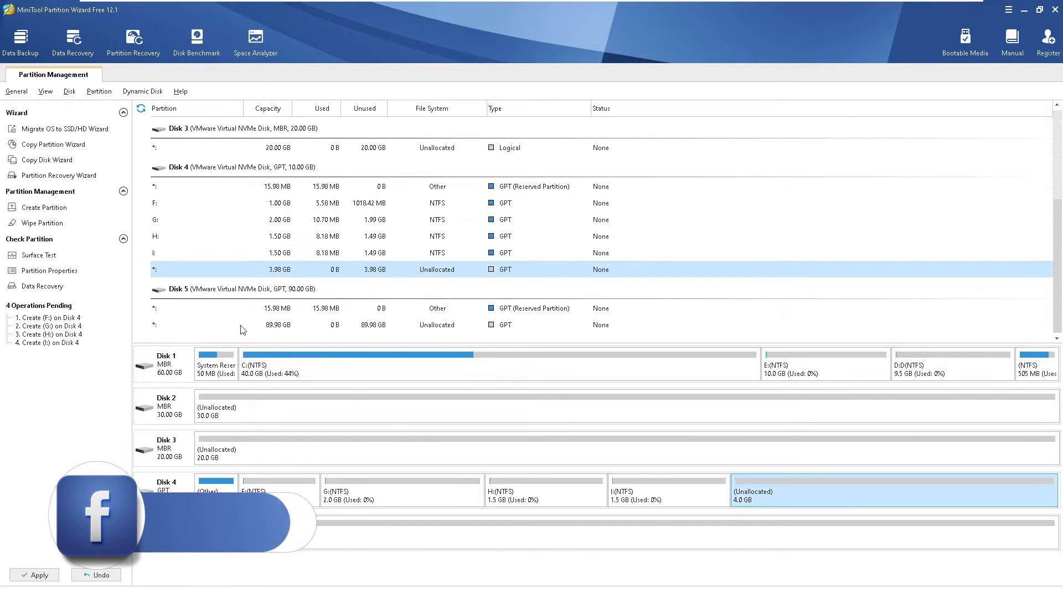
pyautogui.click(44, 207)
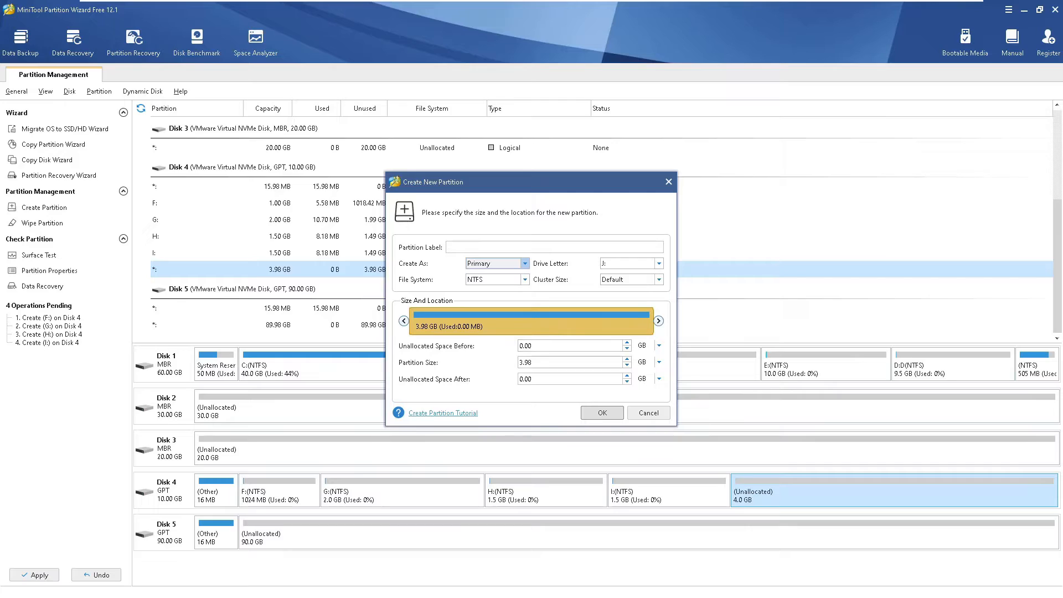
pyautogui.write('2.')
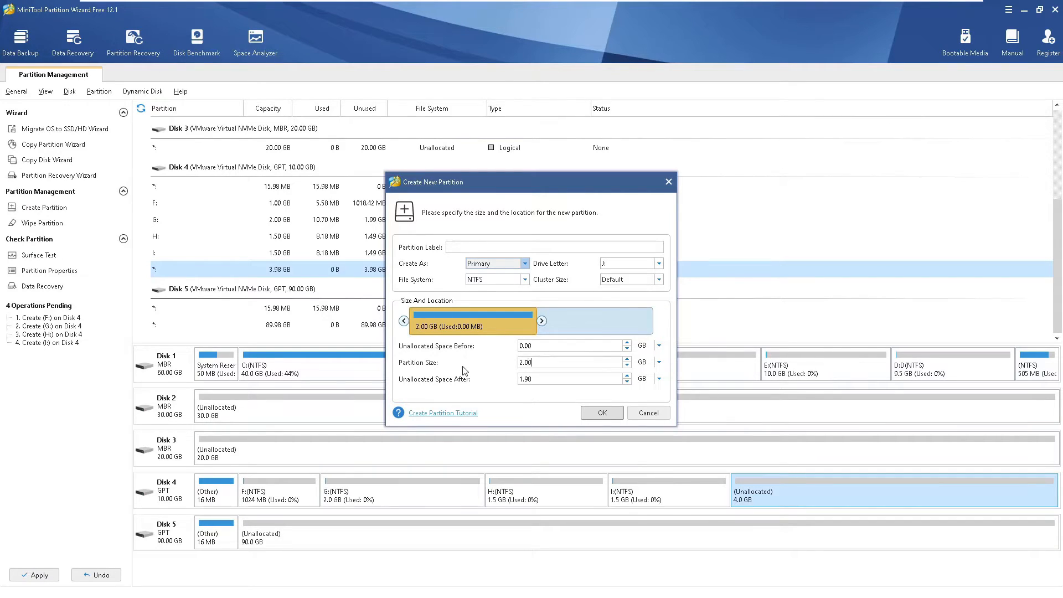
pyautogui.click(514, 280)
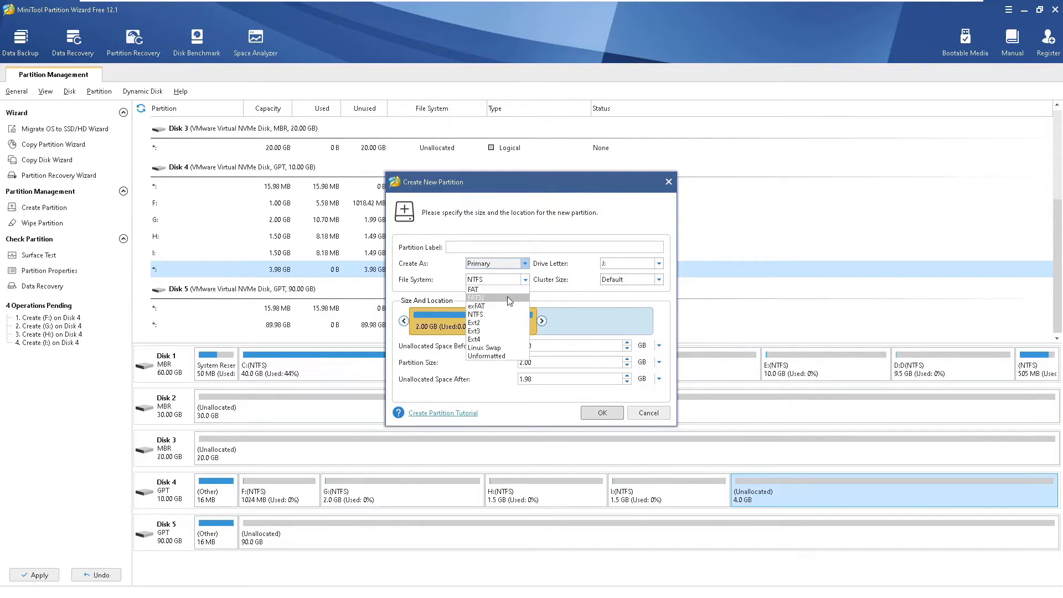
pyautogui.click(508, 299)
pyautogui.click(602, 413)
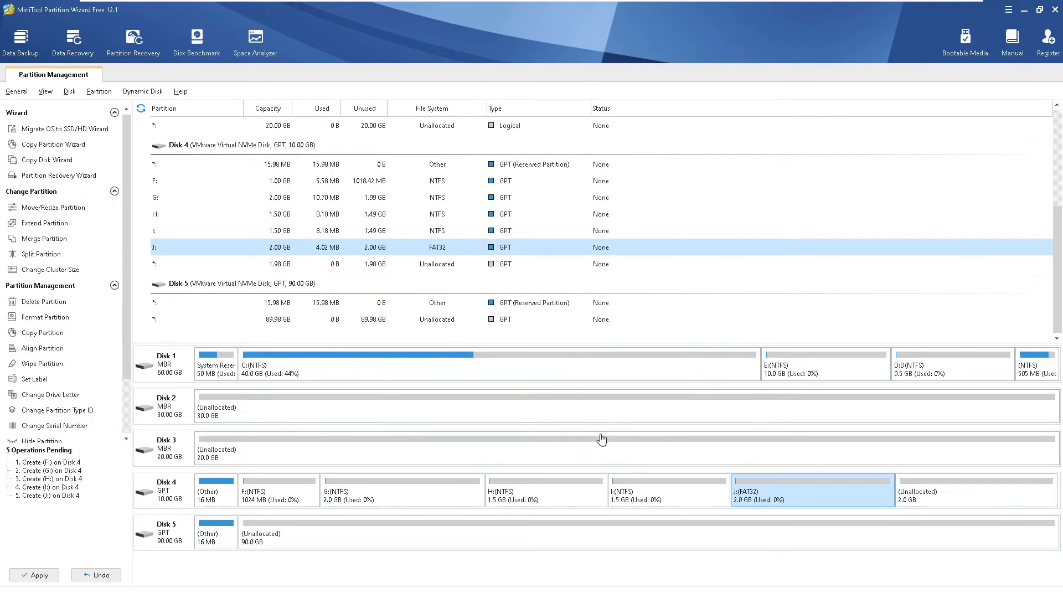
# Step: Apply the pending creation of partitions F:, G:, H:, I: and J: on Disk 4
pyautogui.click(35, 577)
pyautogui.click(505, 331)
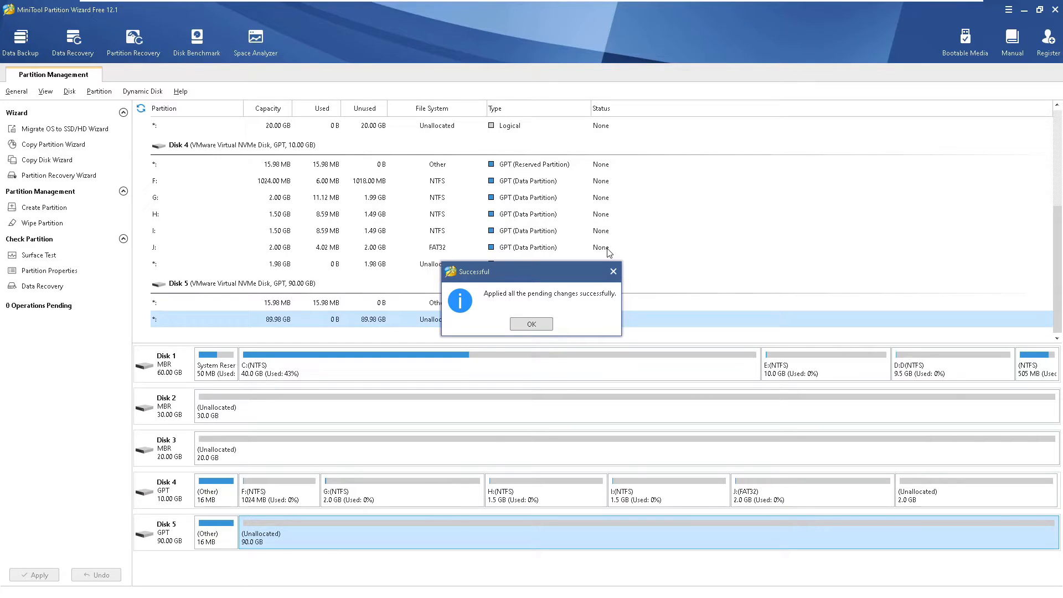
pyautogui.click(532, 325)
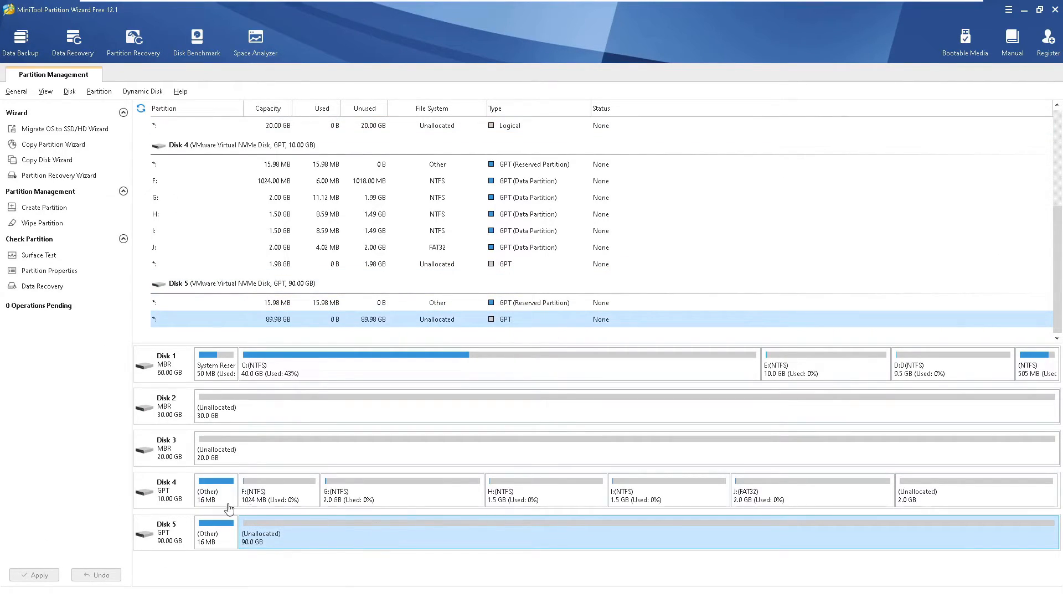
# Step: Convert the 30 GB Disk 2 from MBR to GPT and apply the pending conversion
pyautogui.click(168, 492)
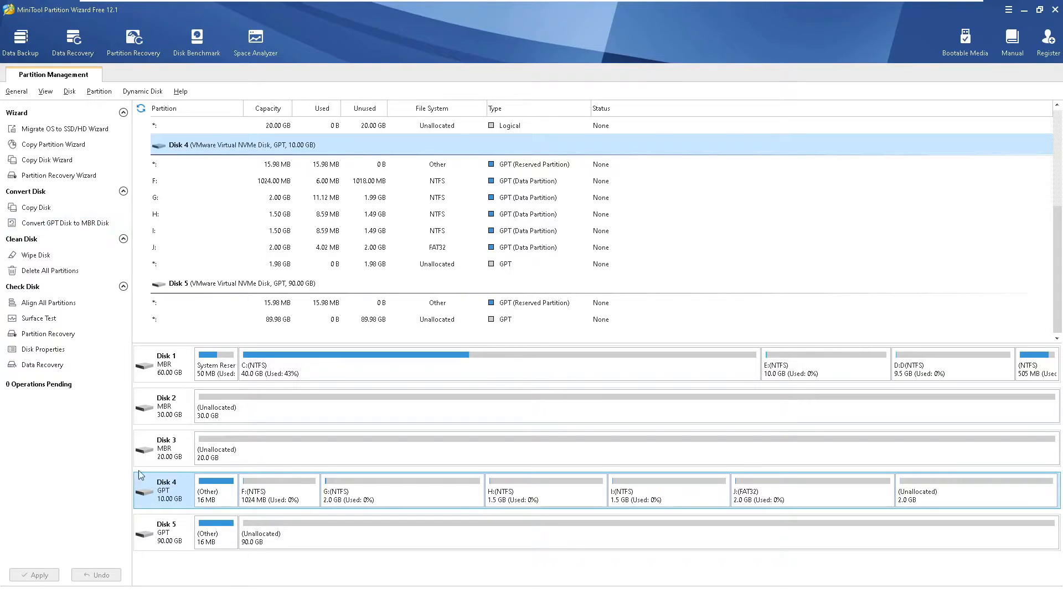
pyautogui.click(164, 460)
pyautogui.click(166, 408)
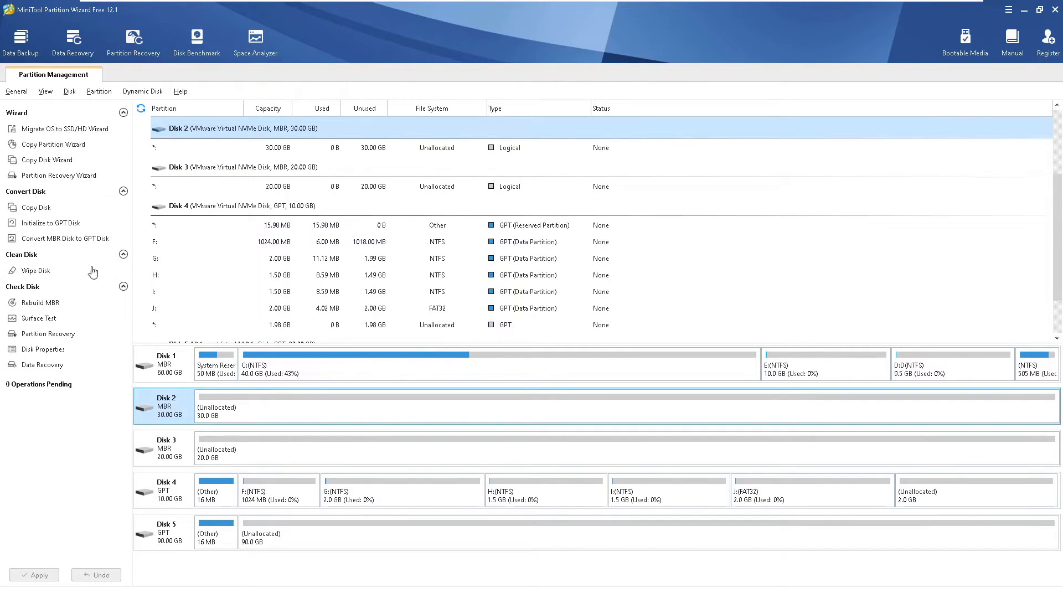
pyautogui.click(59, 241)
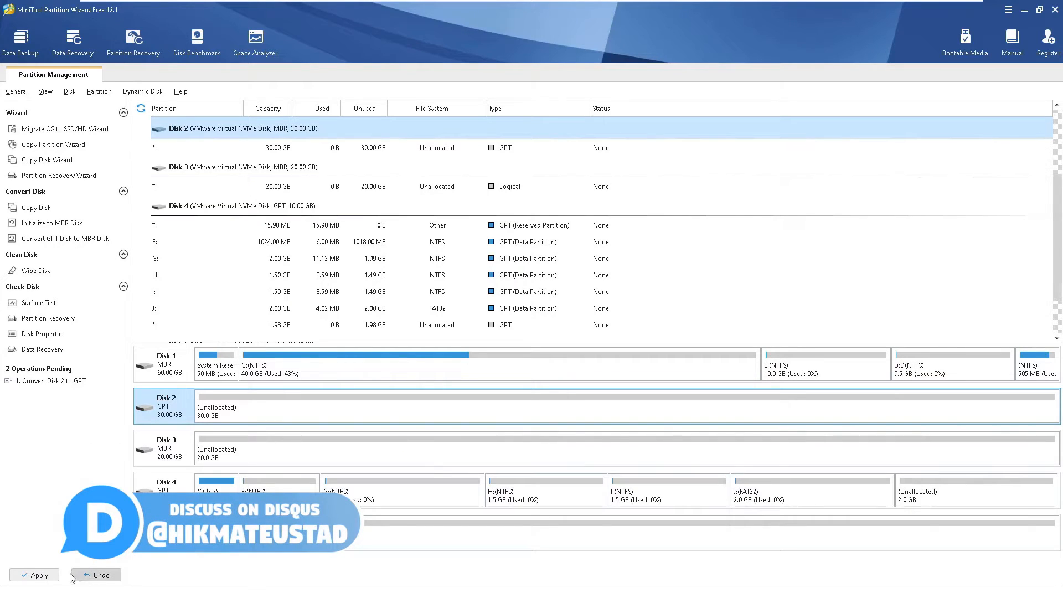
pyautogui.click(40, 579)
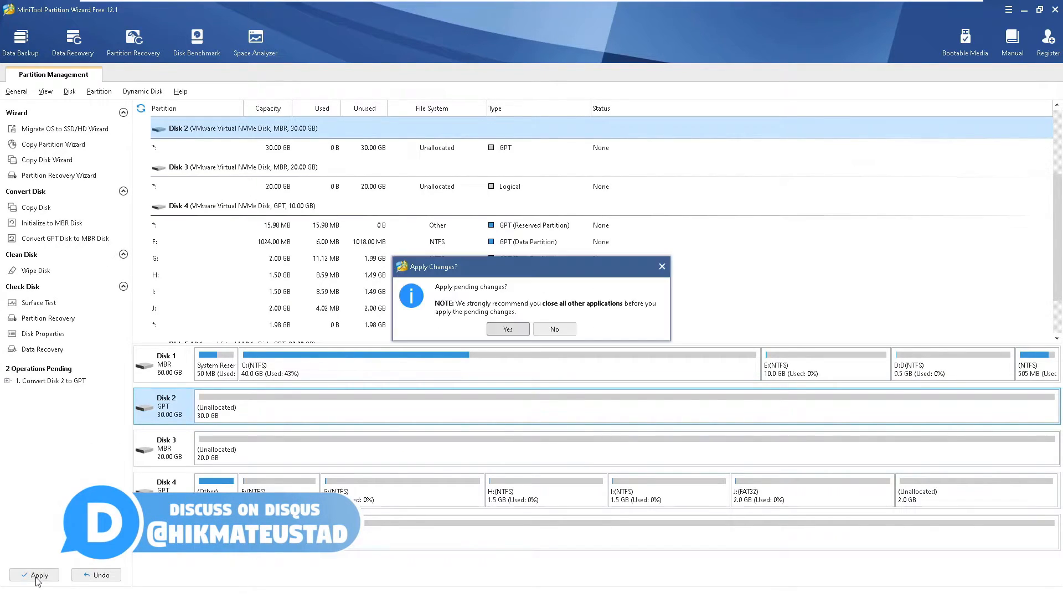
pyautogui.click(501, 329)
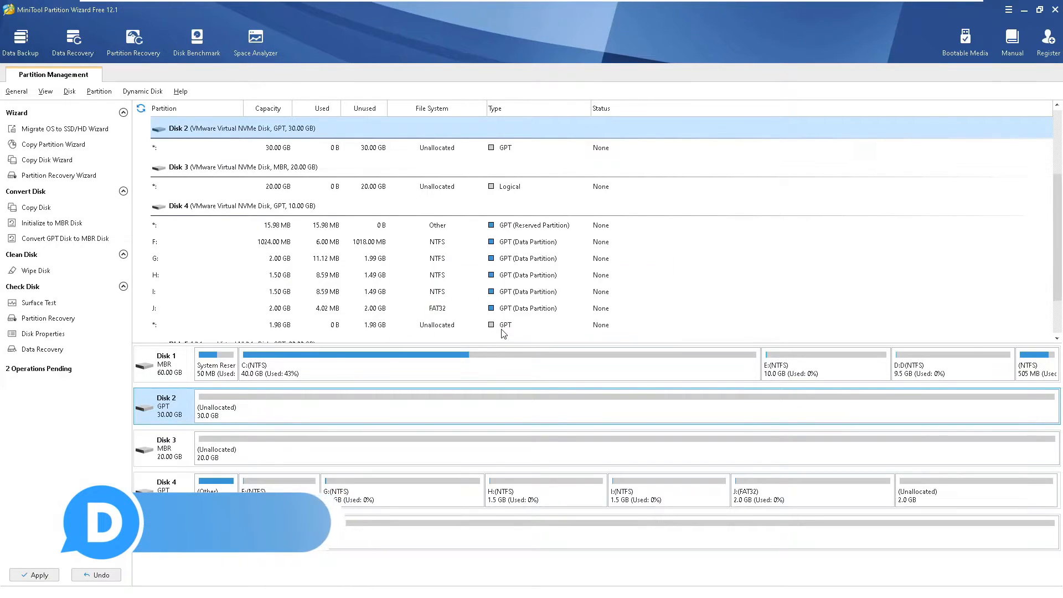
pyautogui.click(526, 326)
# Step: Convert Disk 2 from GPT back to MBR and apply the pending conversion
pyautogui.click(166, 409)
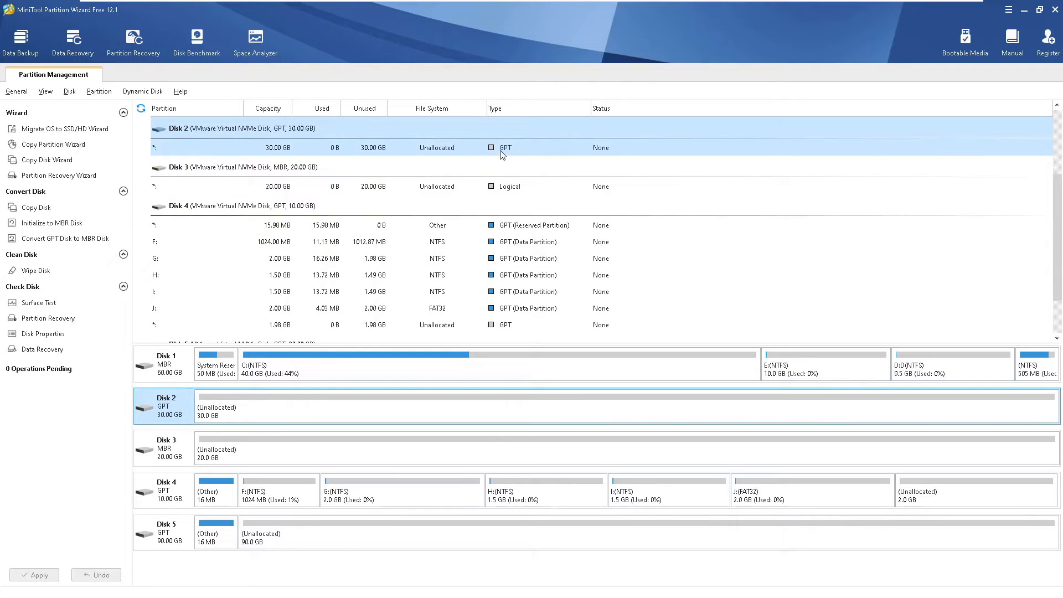
pyautogui.click(165, 448)
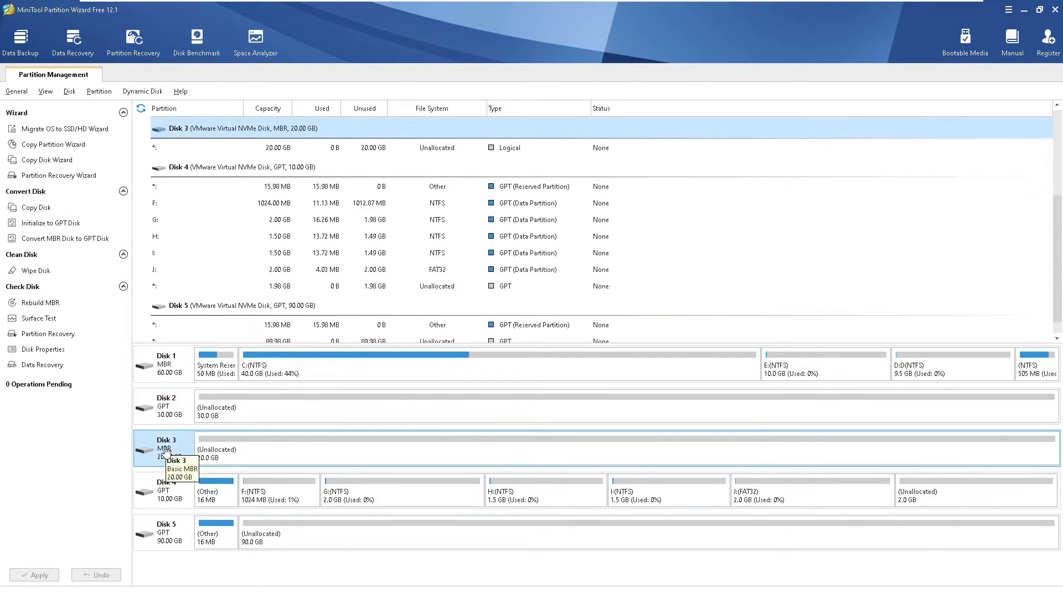
pyautogui.click(165, 413)
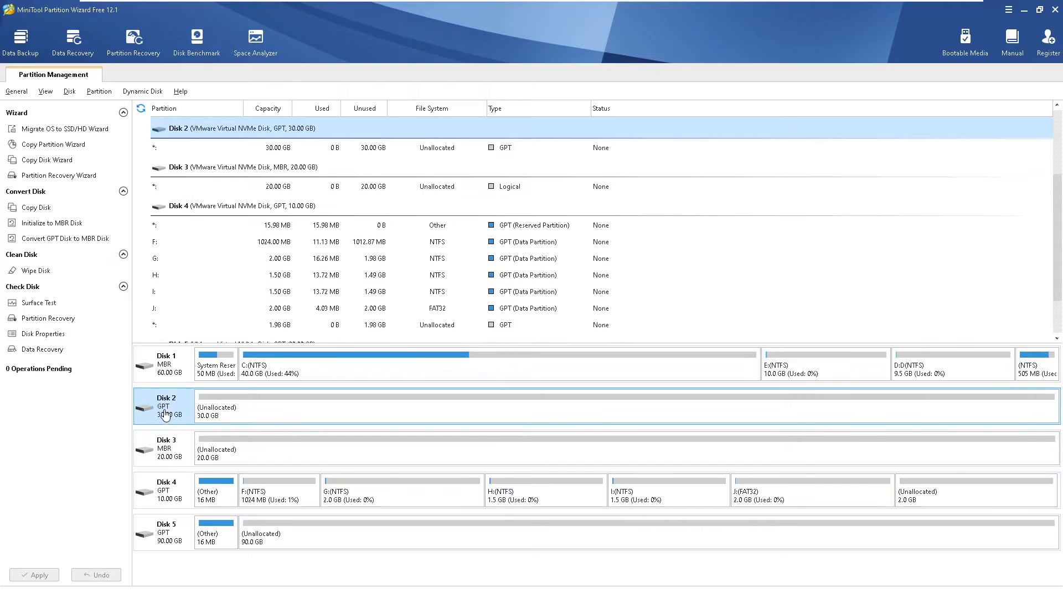
pyautogui.click(66, 239)
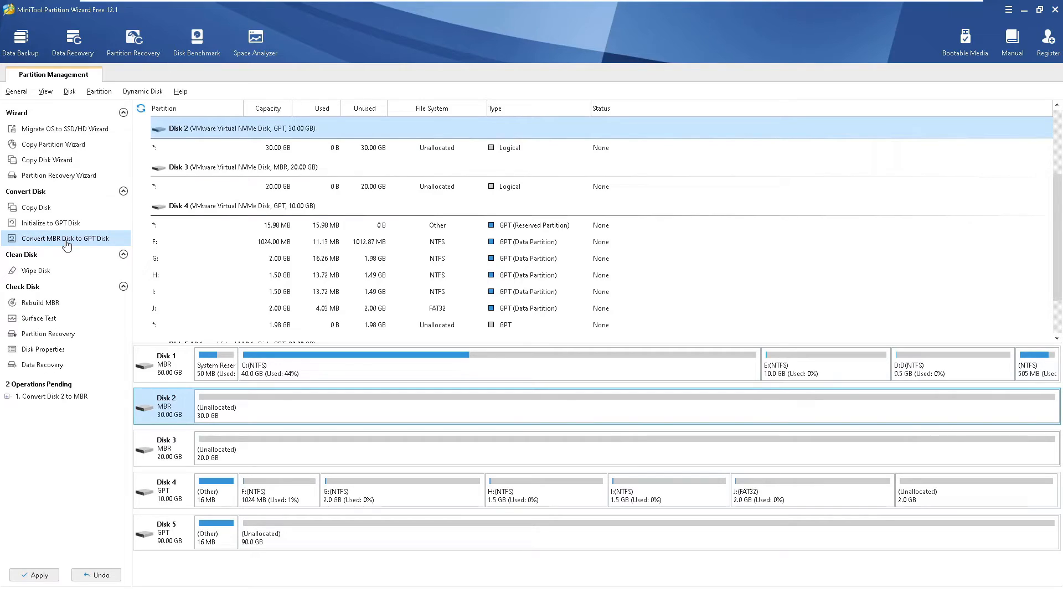
pyautogui.click(37, 576)
pyautogui.click(508, 329)
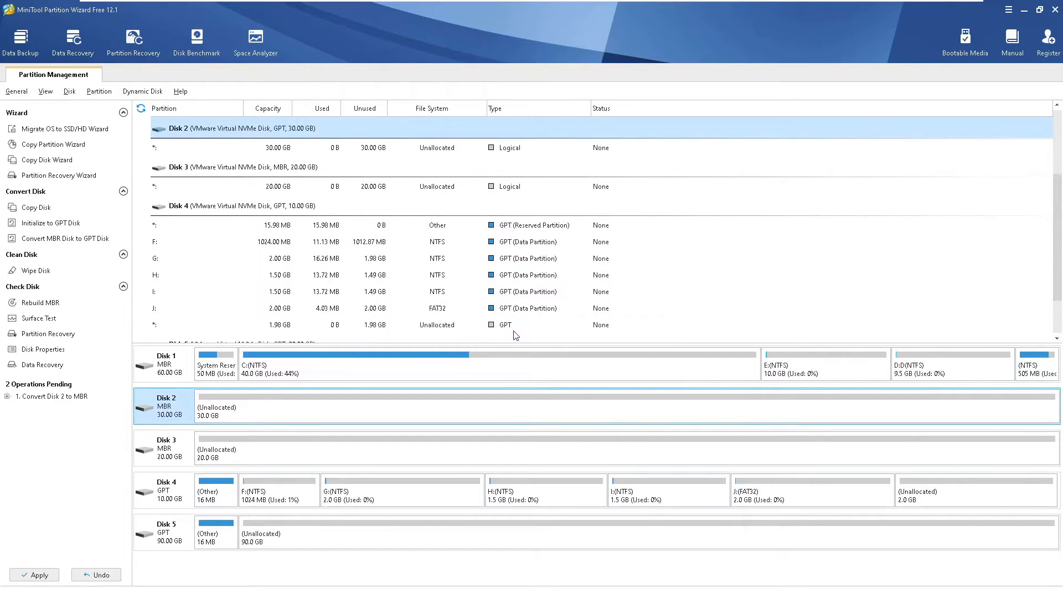
pyautogui.click(533, 325)
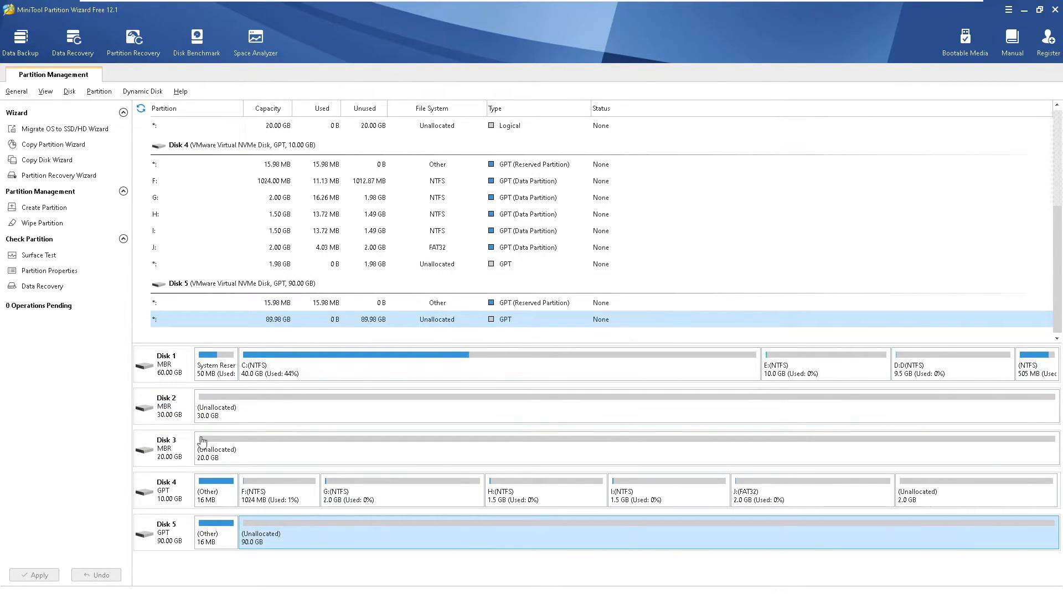
# Step: Convert the J: partition on Disk 4 from FAT32 to NTFS
pyautogui.click(164, 421)
pyautogui.click(163, 450)
pyautogui.click(161, 501)
pyautogui.click(489, 249)
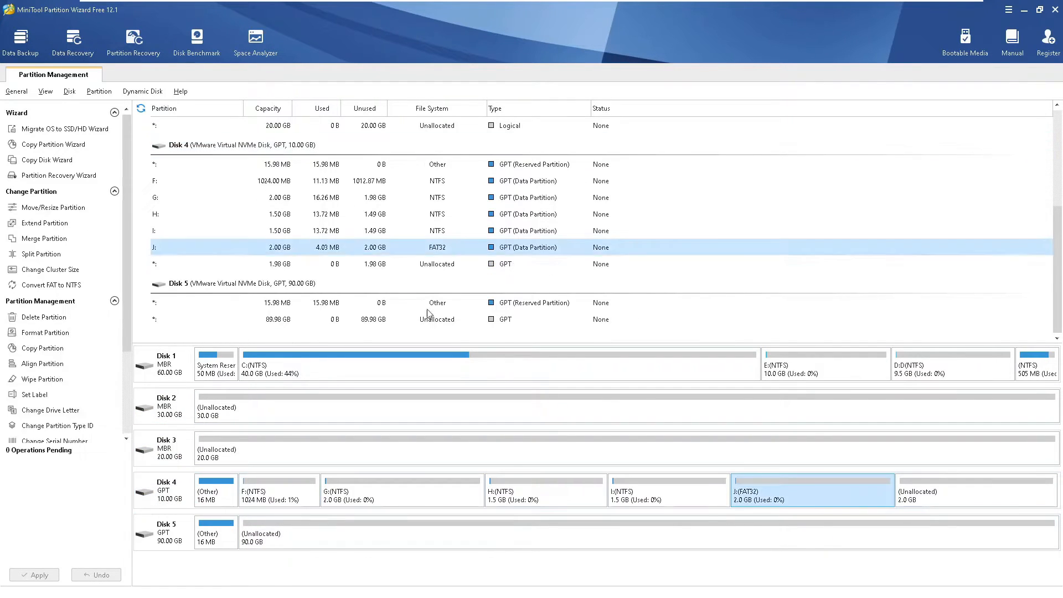
pyautogui.click(47, 284)
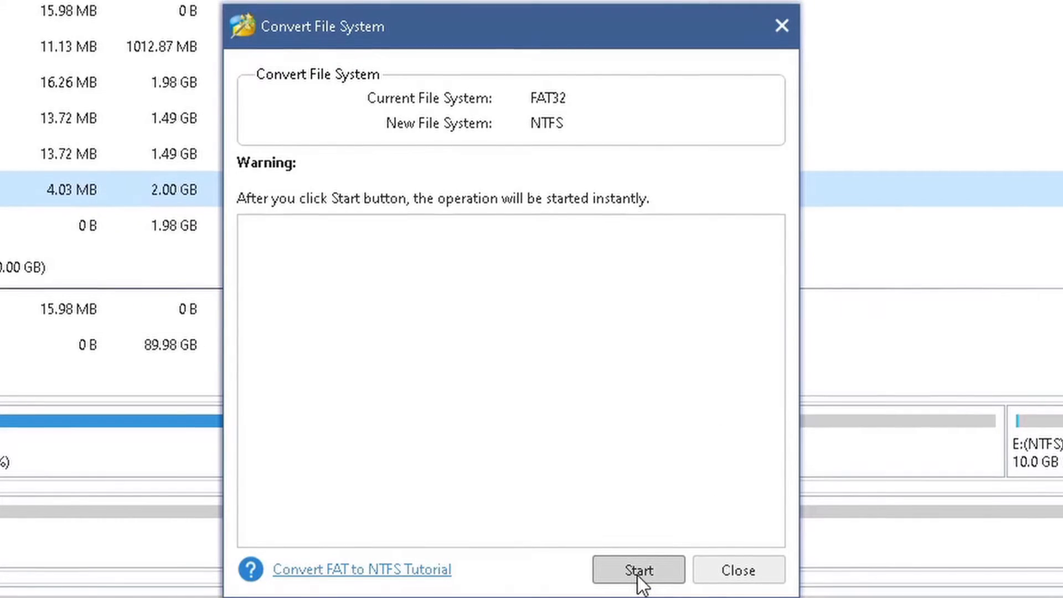
pyautogui.click(642, 584)
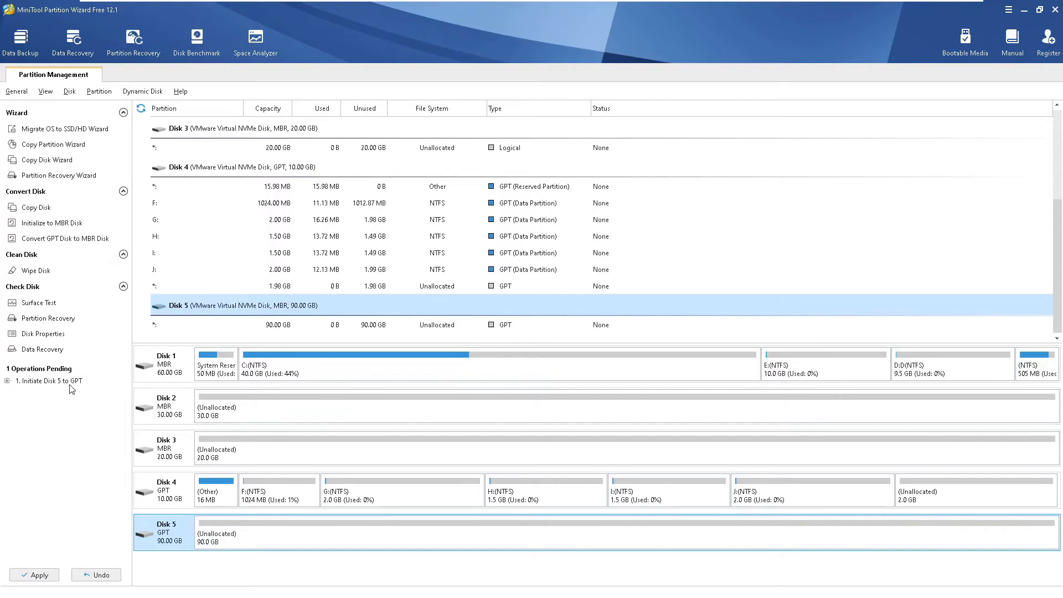
# Step: Apply the pending initialization of Disk 5 to GPT
pyautogui.click(40, 578)
pyautogui.click(504, 330)
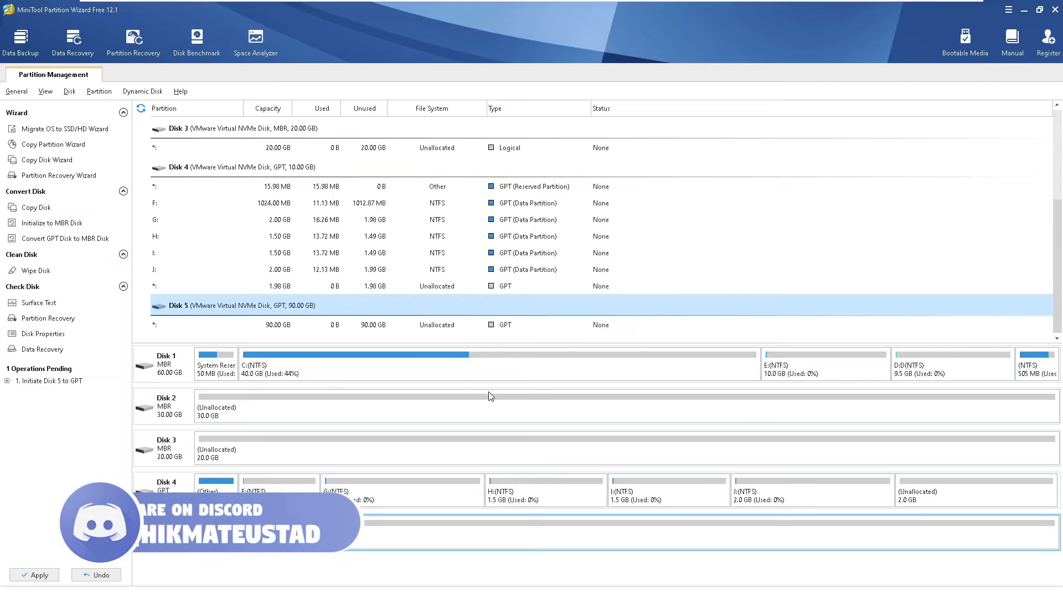
pyautogui.click(533, 325)
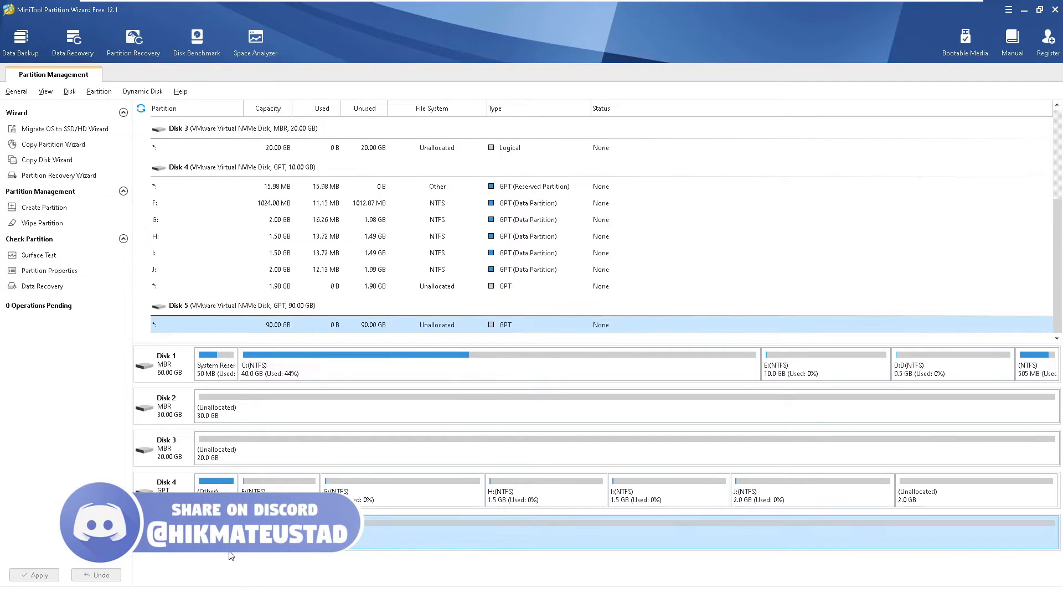
# Step: Create a 90.00 GB primary NTFS partition with drive letter K: filling Disk 5 and apply the change
pyautogui.click(55, 210)
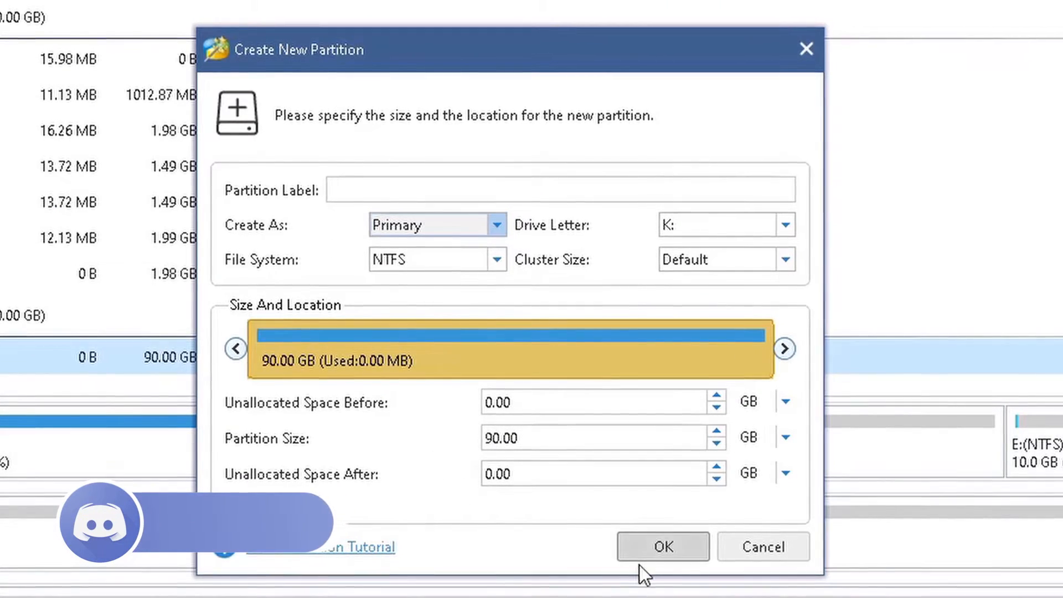
pyautogui.click(662, 550)
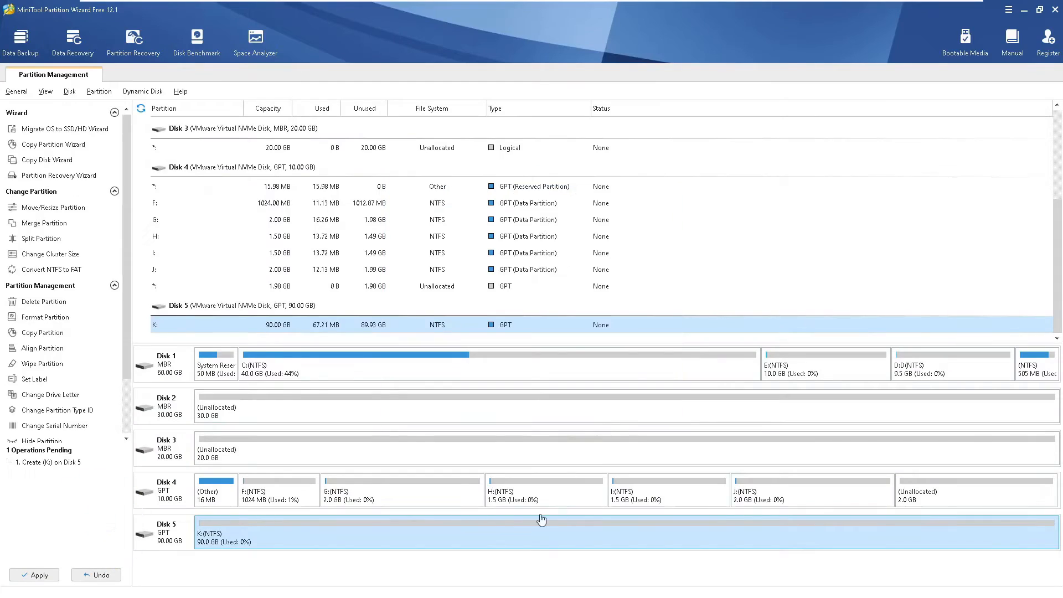
pyautogui.click(169, 495)
pyautogui.click(165, 544)
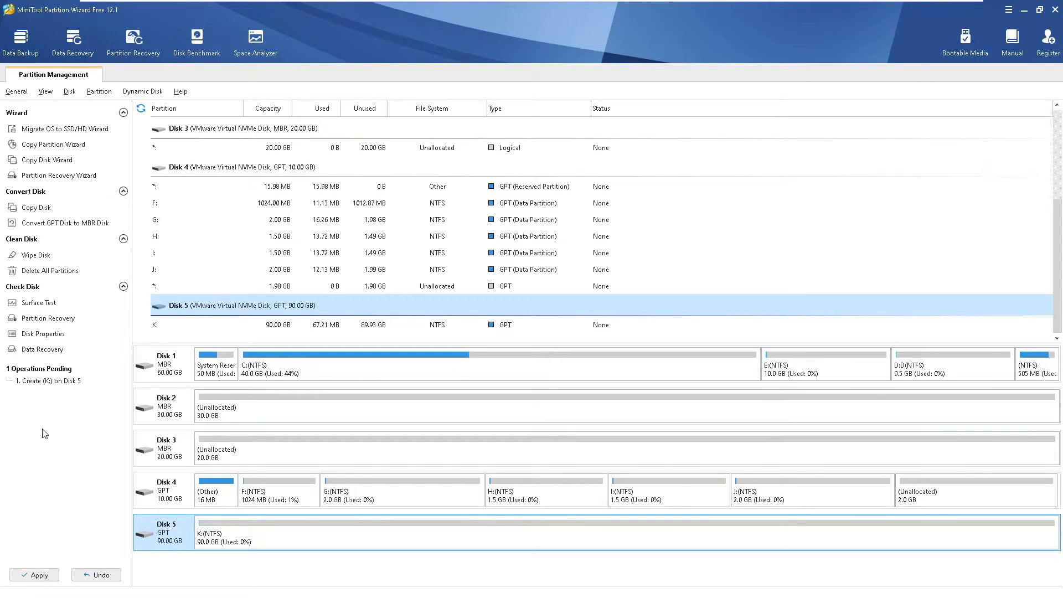
pyautogui.click(42, 577)
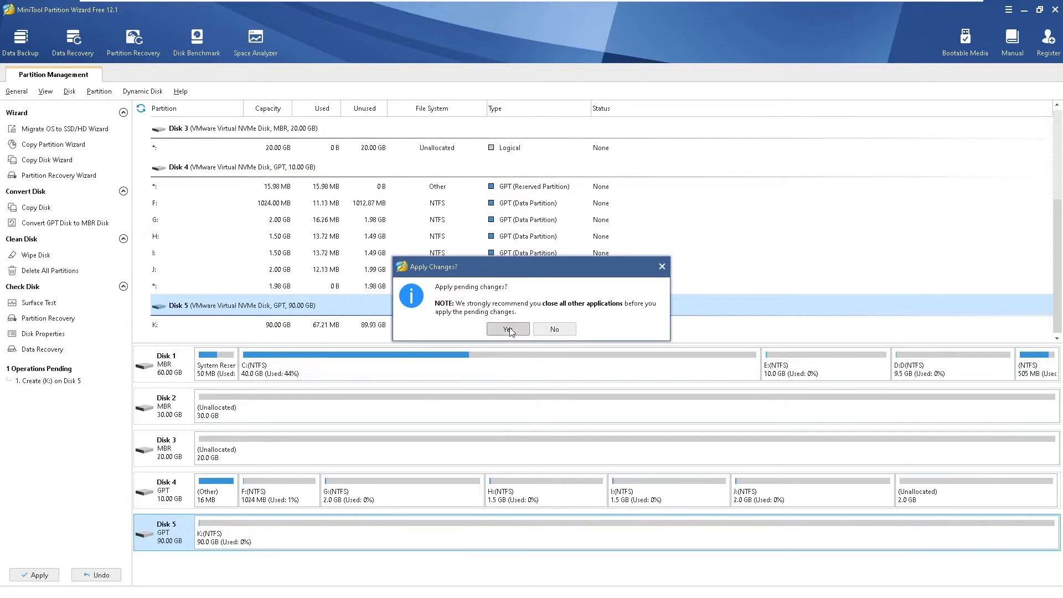
pyautogui.click(511, 331)
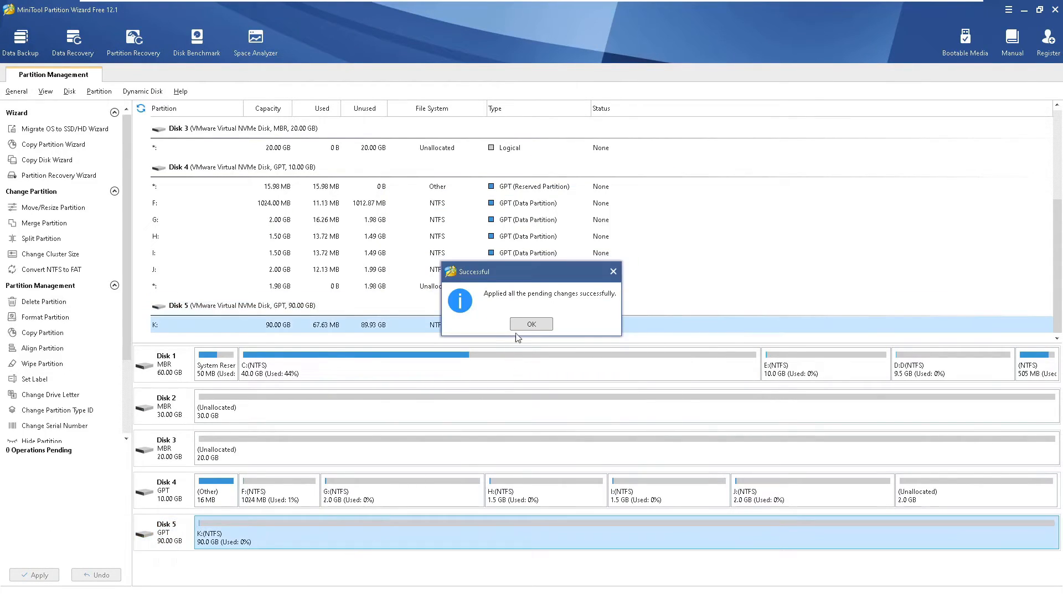
pyautogui.click(535, 327)
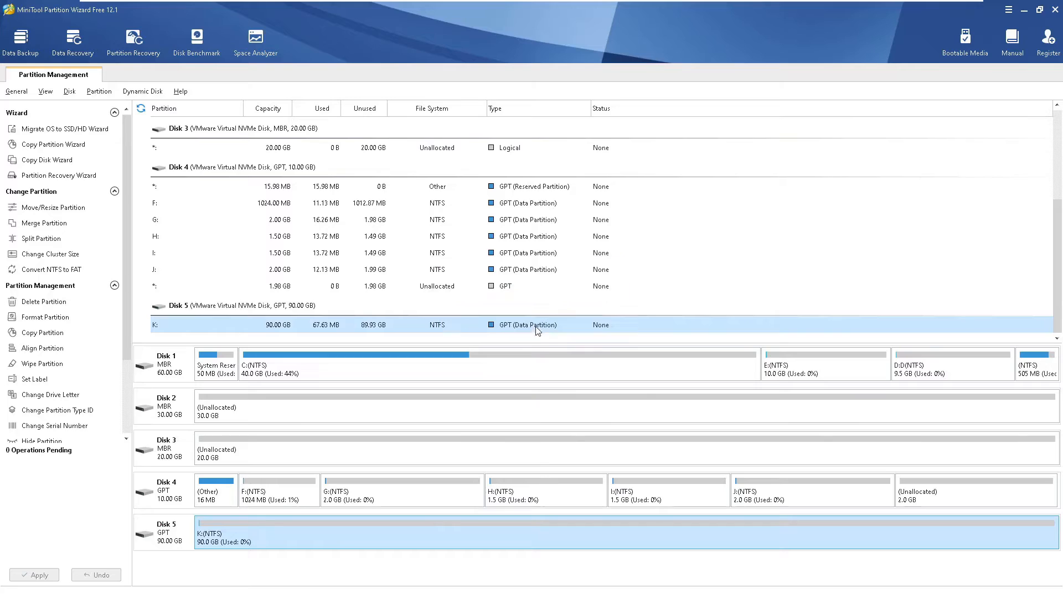
# Step: Delete the I: partition from Disk 4 and apply the pending deletion
pyautogui.click(676, 490)
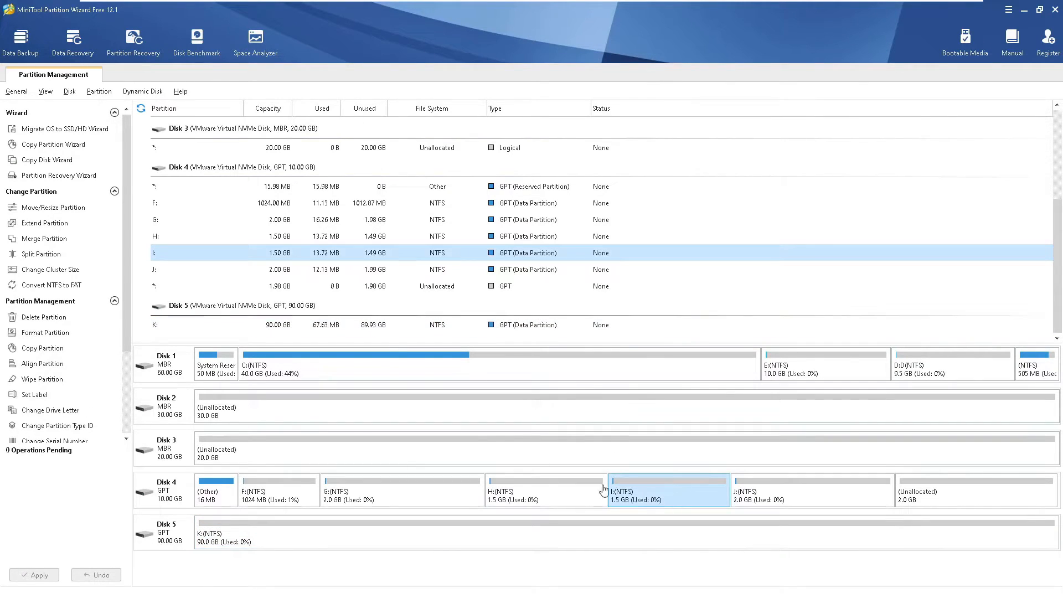
pyautogui.click(56, 320)
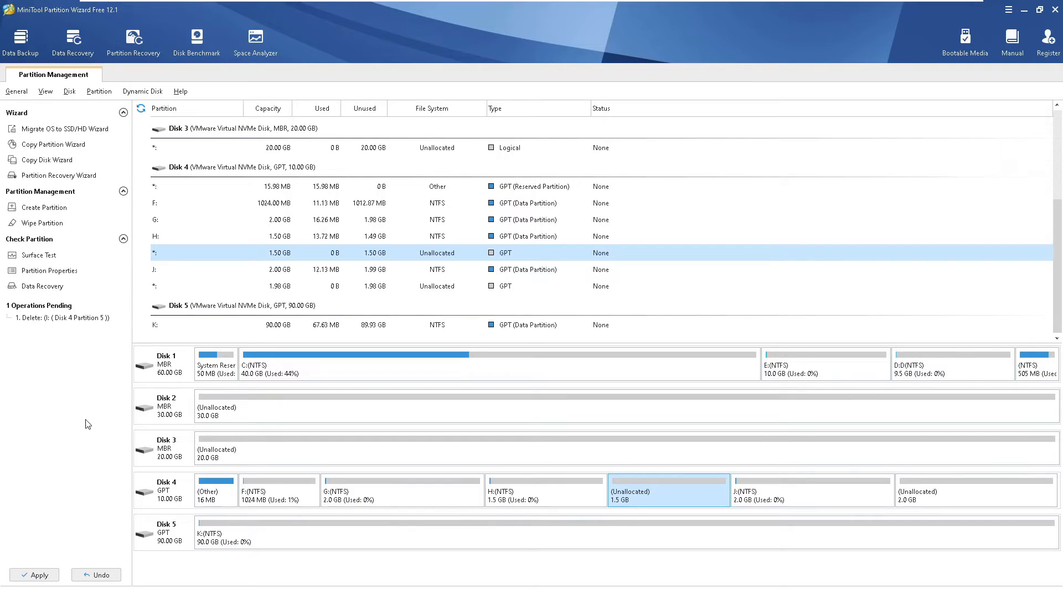
pyautogui.click(27, 575)
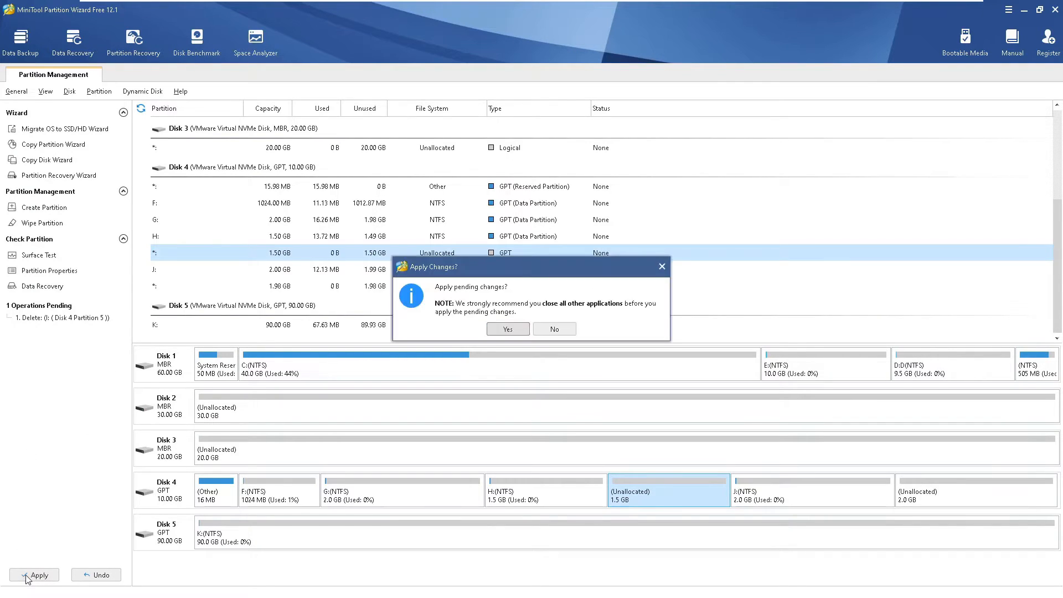
pyautogui.click(500, 330)
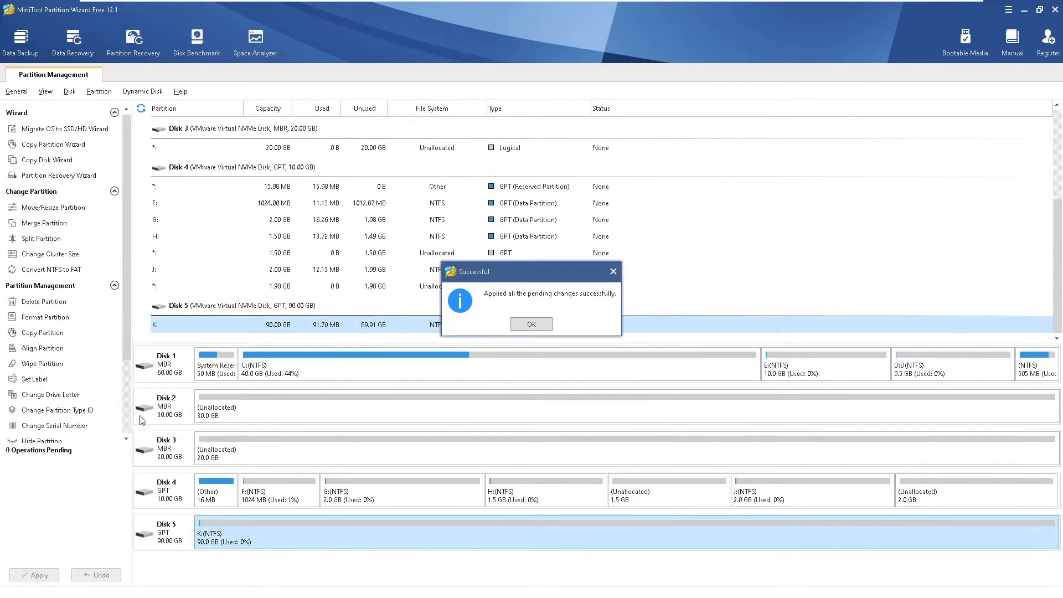
pyautogui.click(530, 326)
# Step: Format the H: partition on Disk 4 as exFAT with the default cluster size and apply the pending change
pyautogui.click(653, 498)
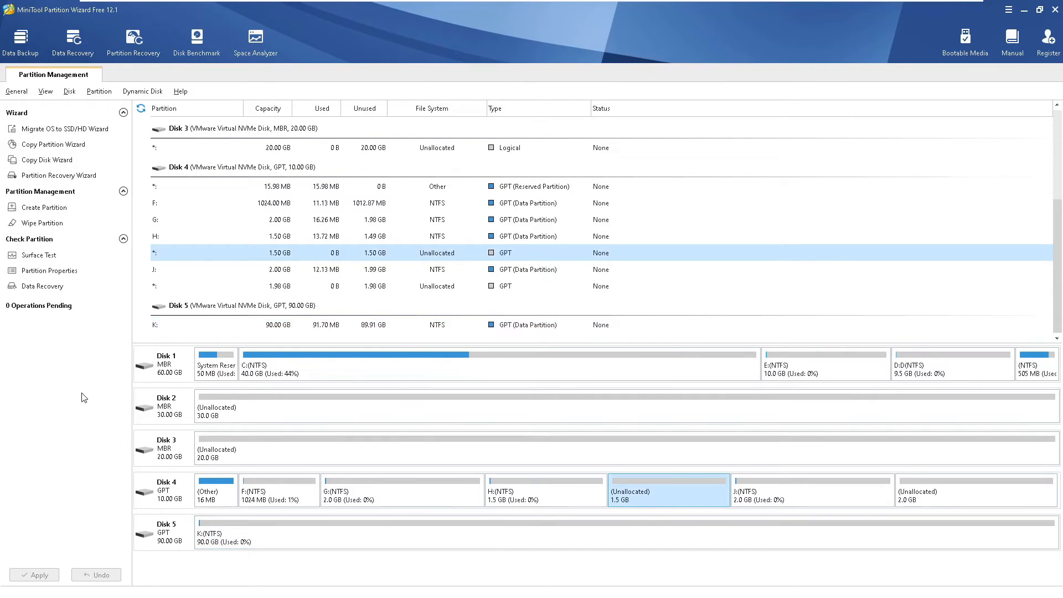
pyautogui.click(545, 493)
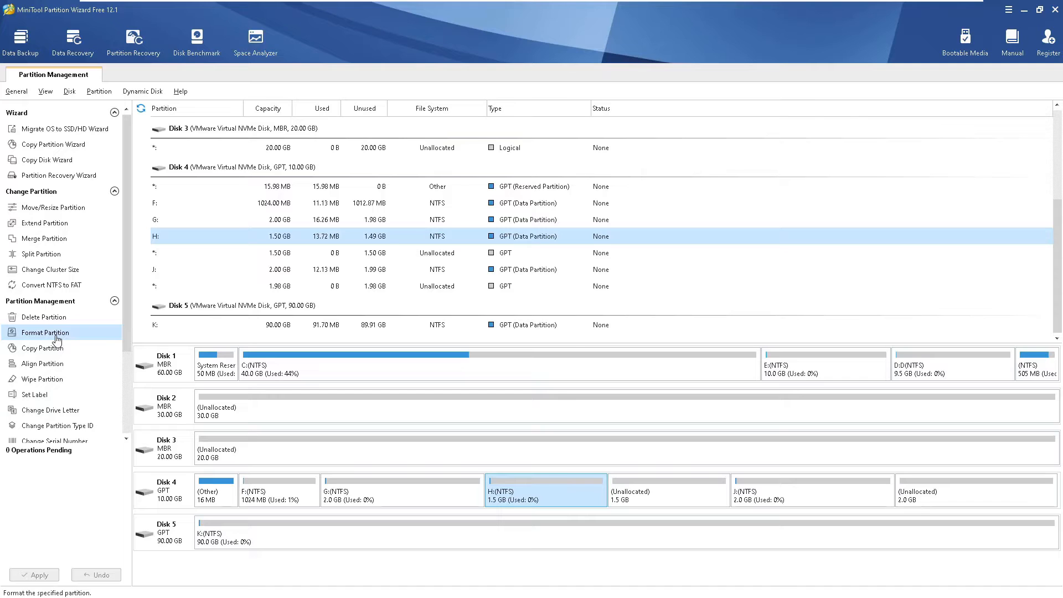
pyautogui.click(57, 336)
pyautogui.click(856, 382)
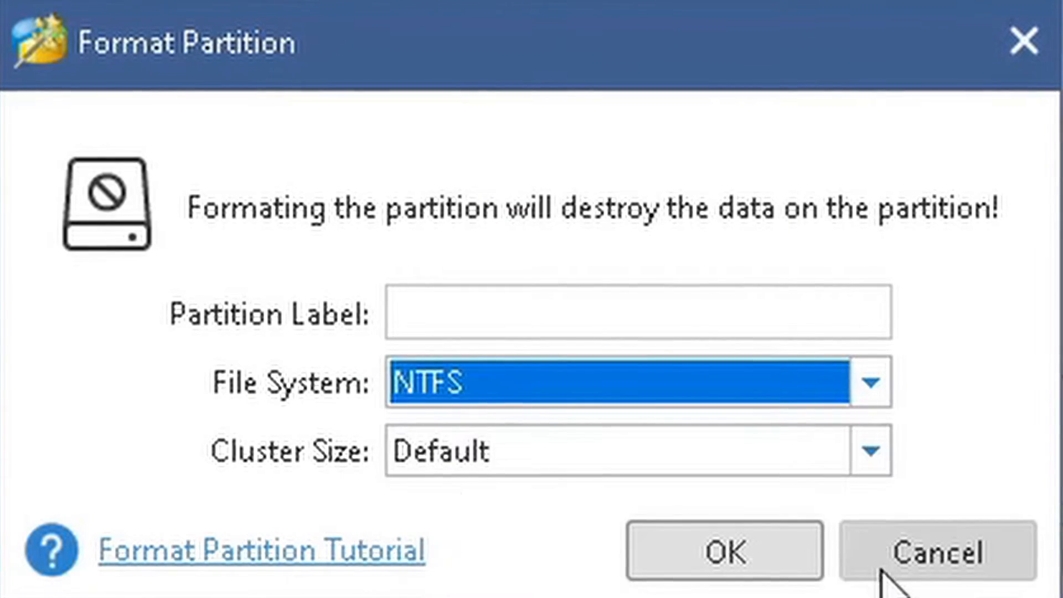
pyautogui.click(753, 369)
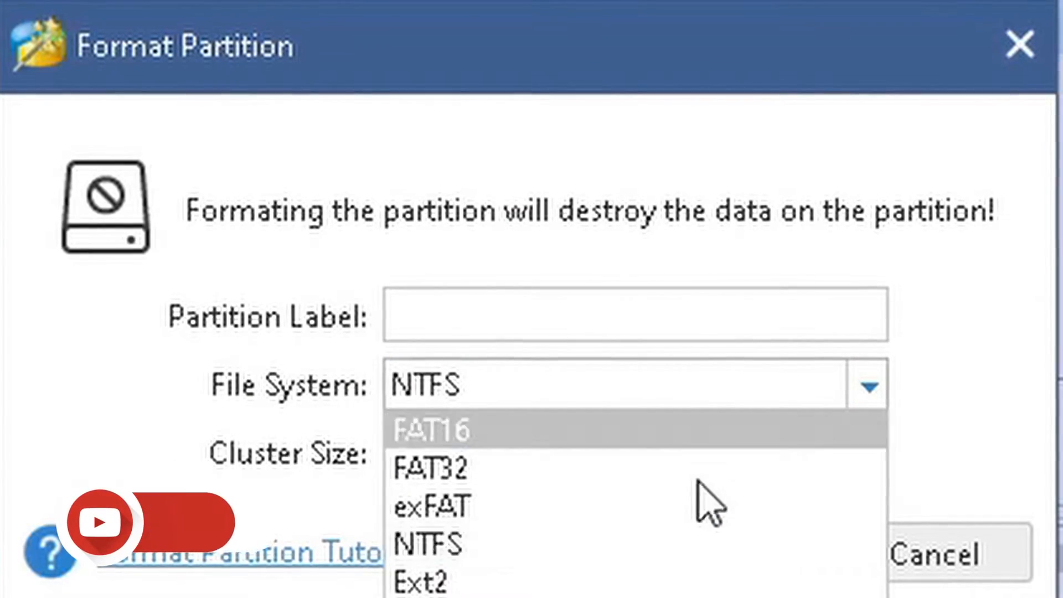
pyautogui.click(642, 505)
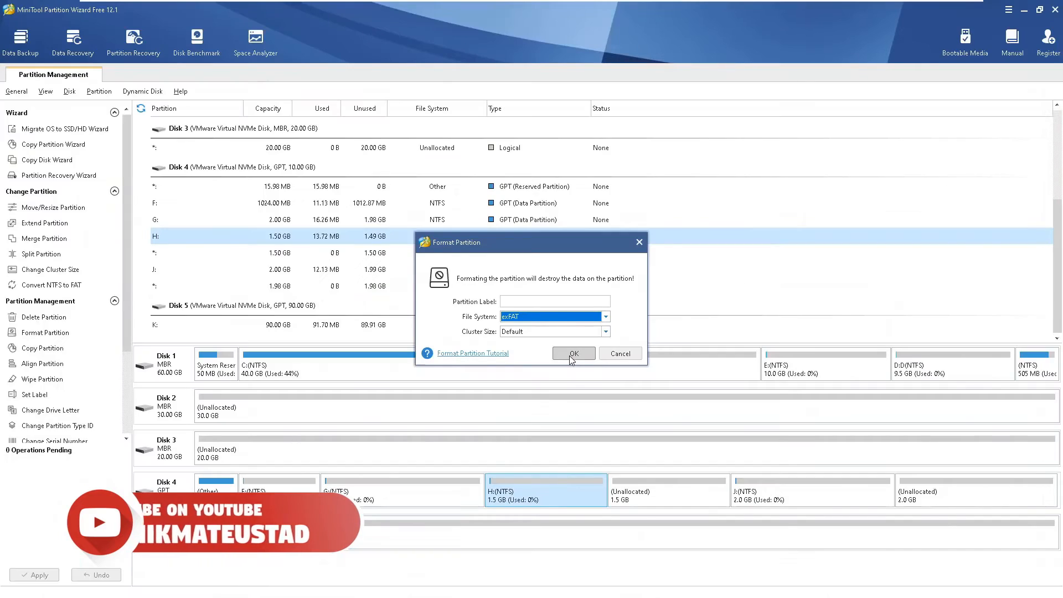
pyautogui.click(571, 356)
pyautogui.click(35, 570)
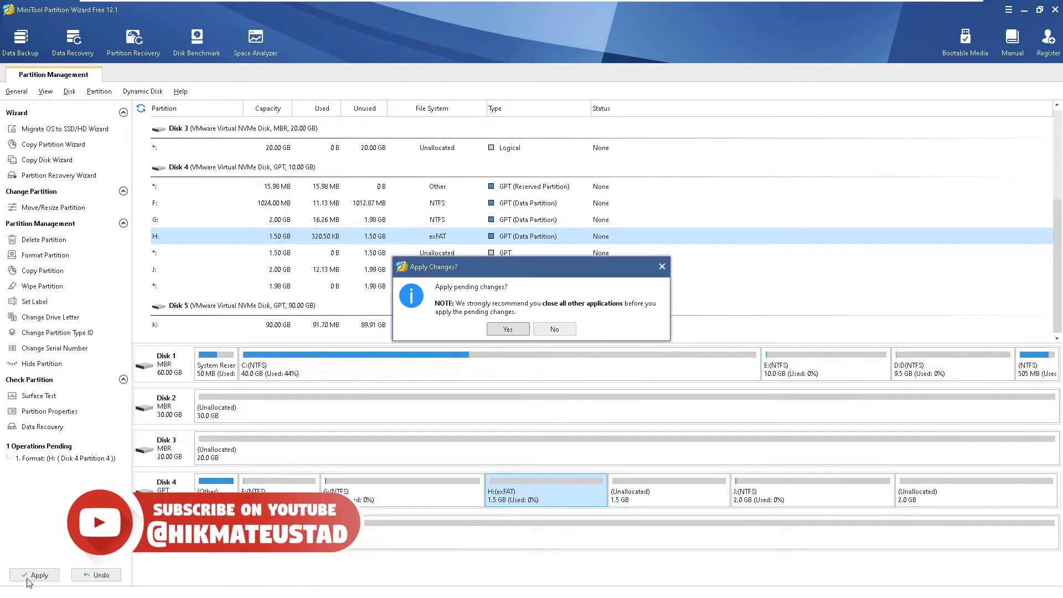
pyautogui.click(507, 329)
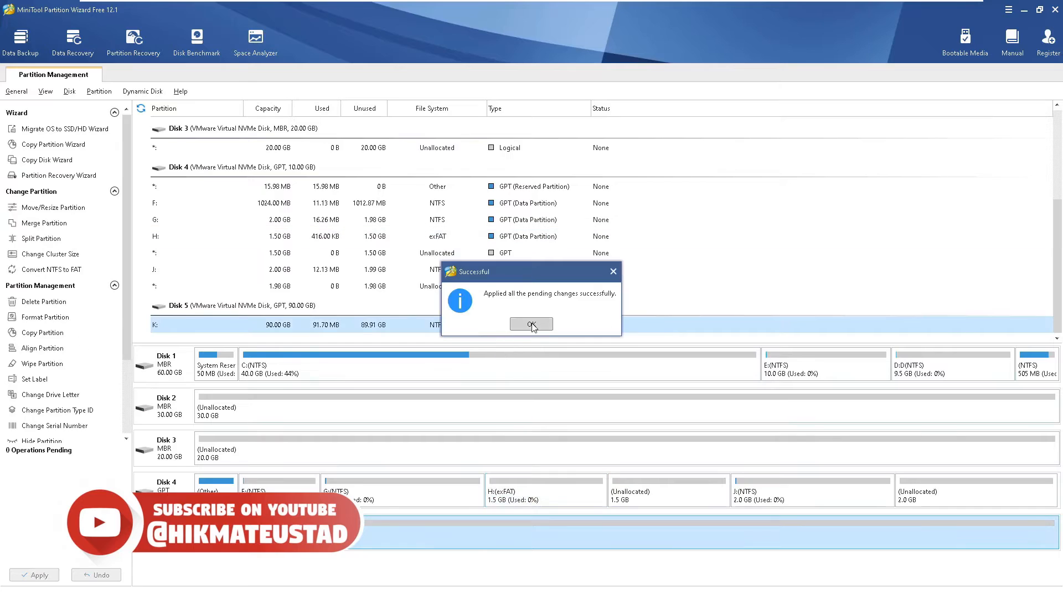
pyautogui.click(533, 328)
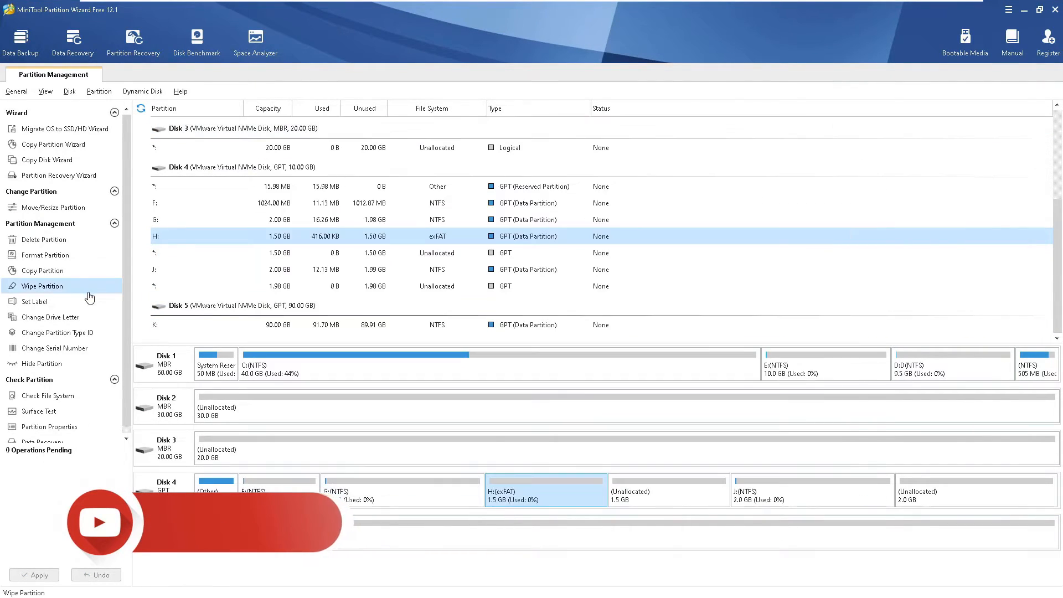
# Step: Start copying the H: partition of Disk 4 and choose the 30 GB unallocated space on Disk 2 as its destination
pyautogui.click(39, 273)
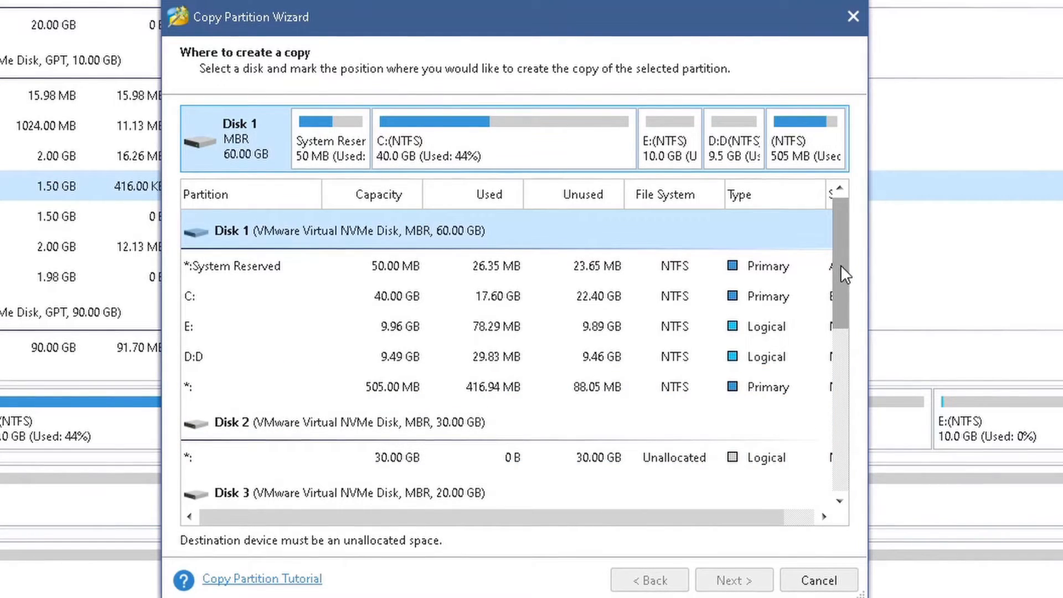
pyautogui.moveTo(841, 265); pyautogui.dragTo(854, 244)
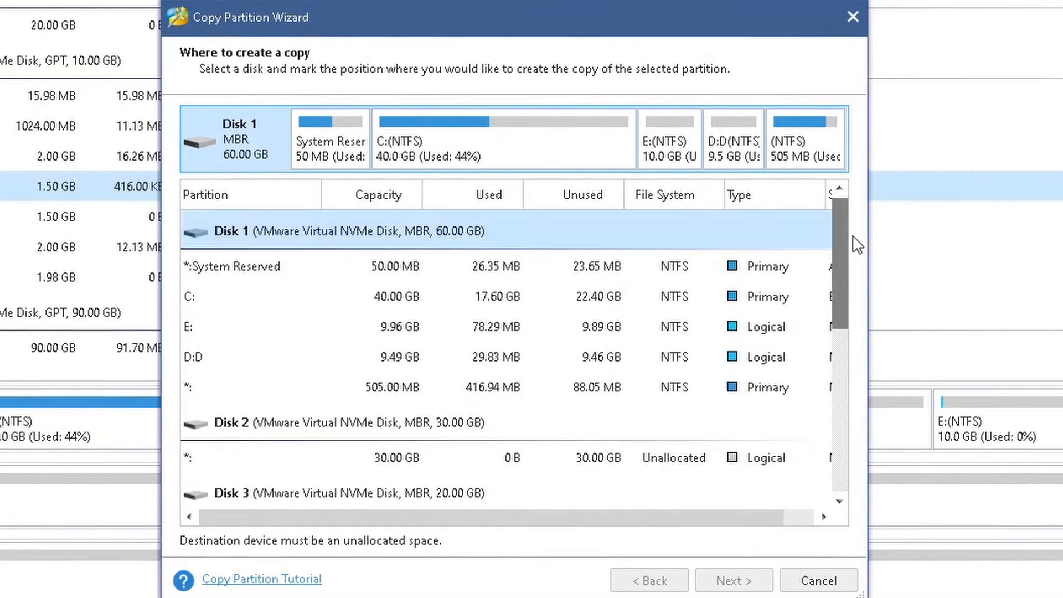
pyautogui.moveTo(414, 514); pyautogui.dragTo(549, 517)
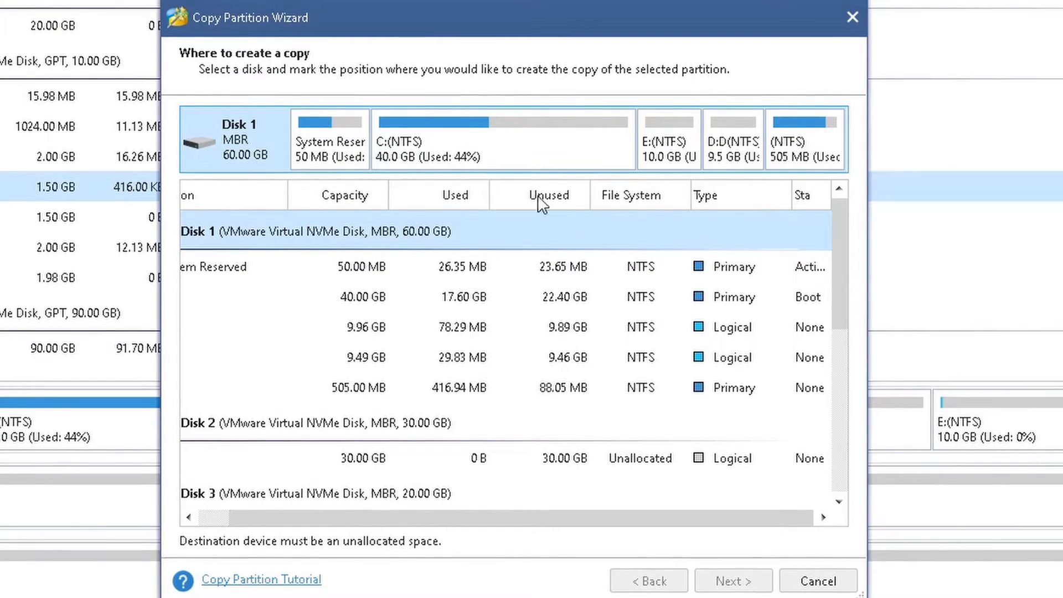
pyautogui.scroll(-4, 470, 360)
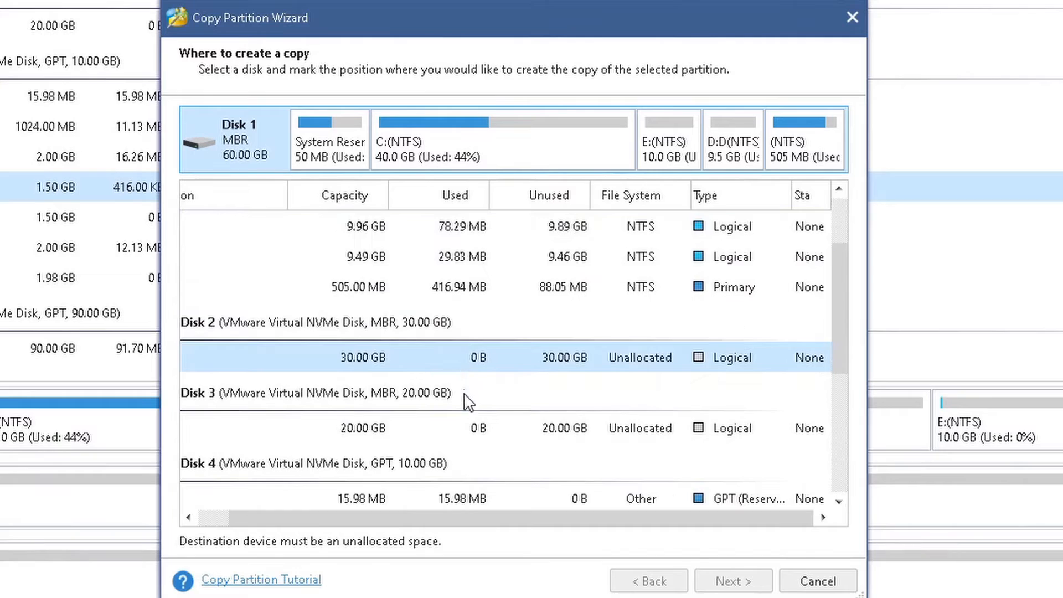
pyautogui.scroll(-2, 438, 387)
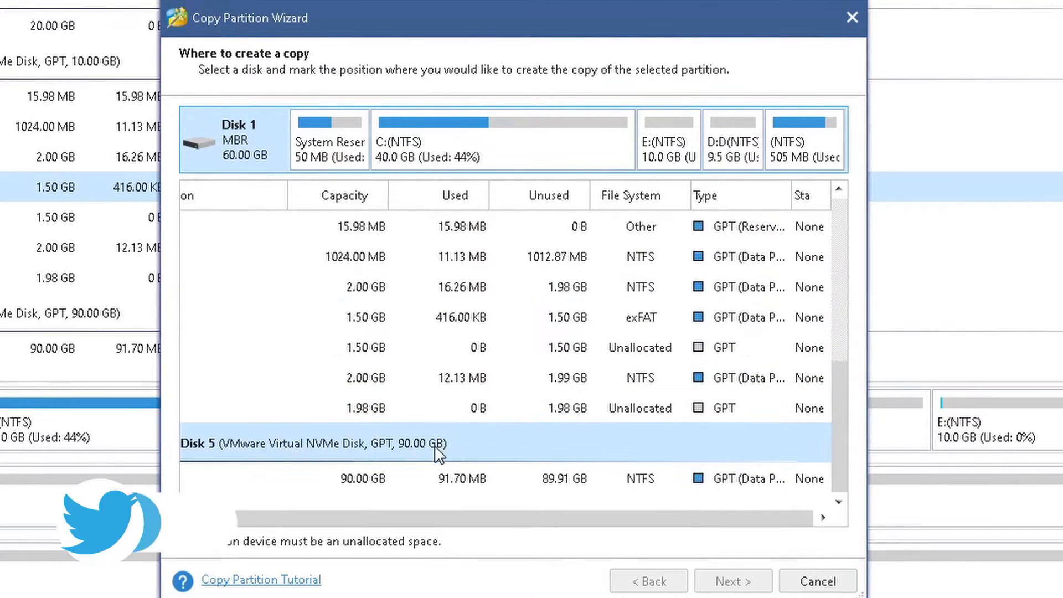
pyautogui.scroll(6, 459, 443)
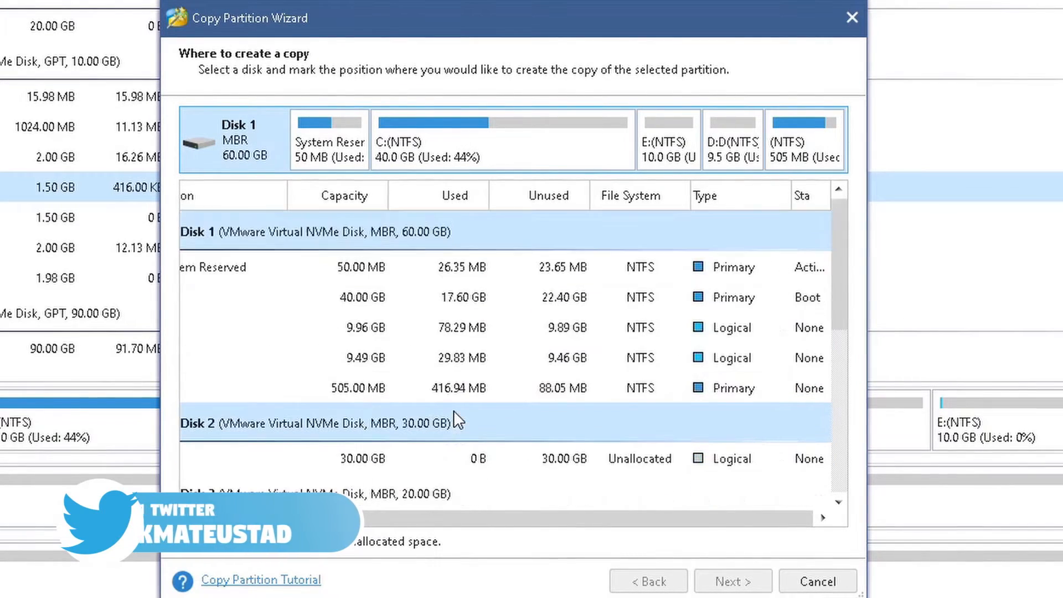
pyautogui.click(417, 434)
pyautogui.click(401, 456)
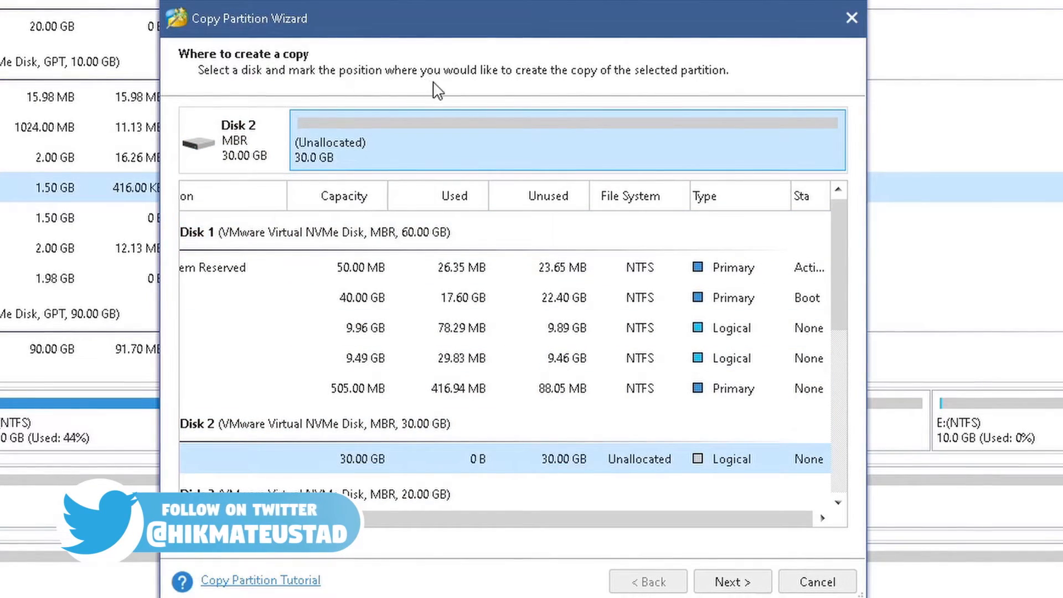
pyautogui.scroll(-1, 672, 374)
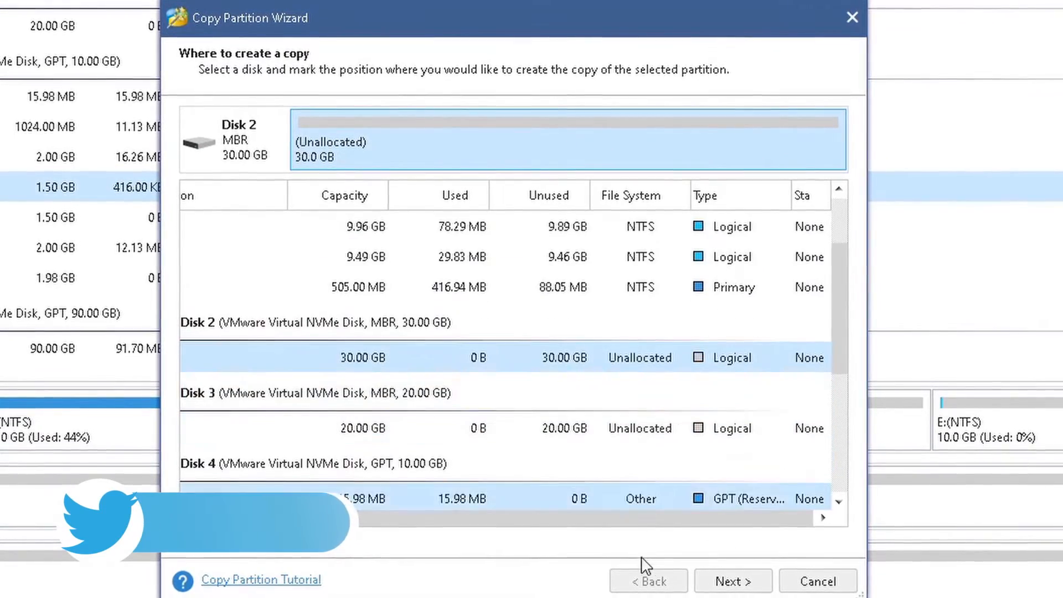
pyautogui.click(736, 579)
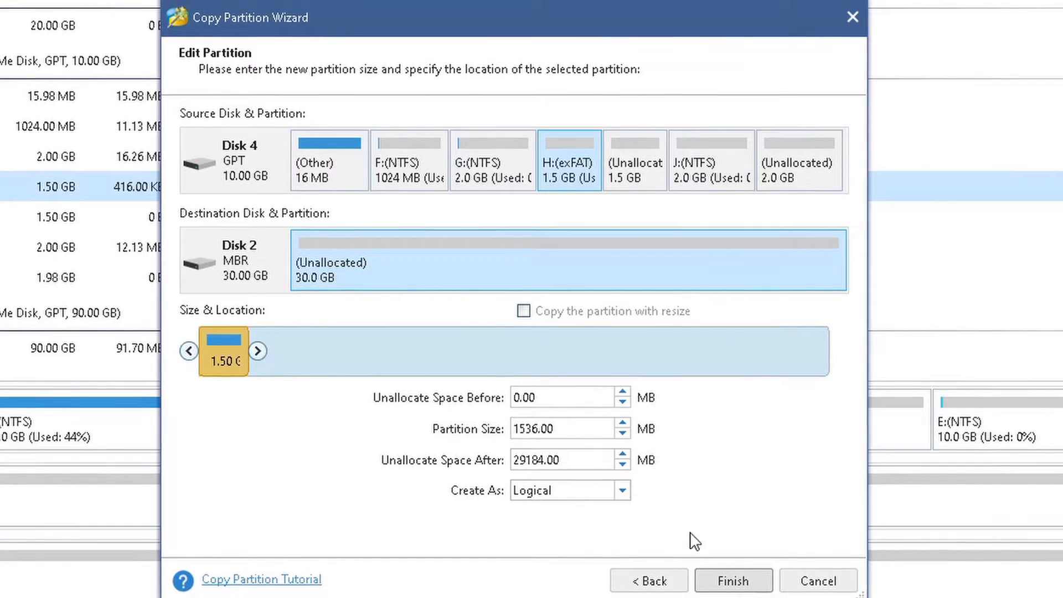
# Step: Set the H: copy to be created as a primary partition on Disk 2 and apply the pending copy
pyautogui.click(590, 495)
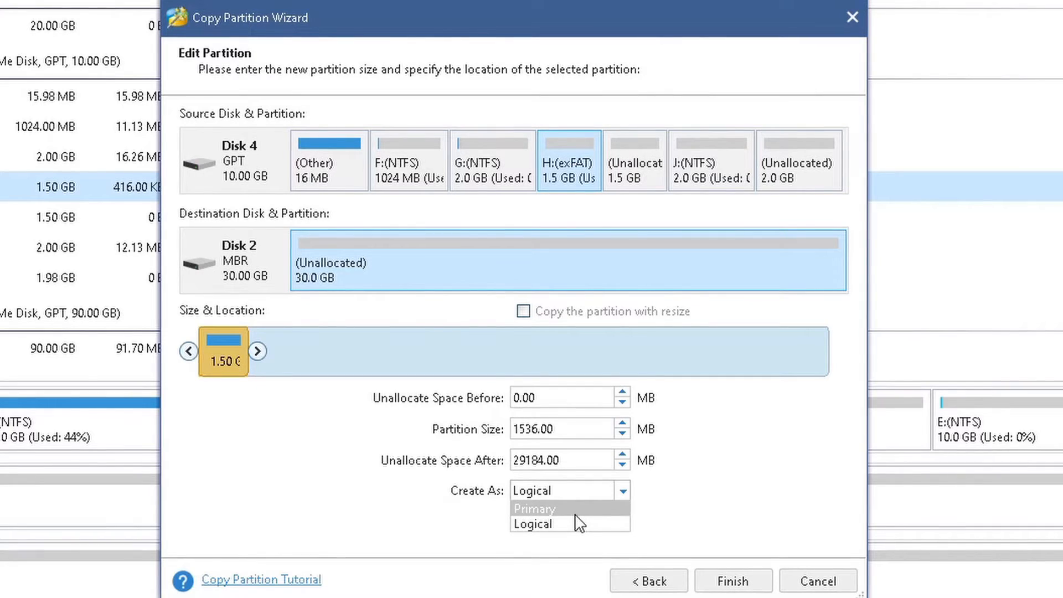
pyautogui.click(576, 513)
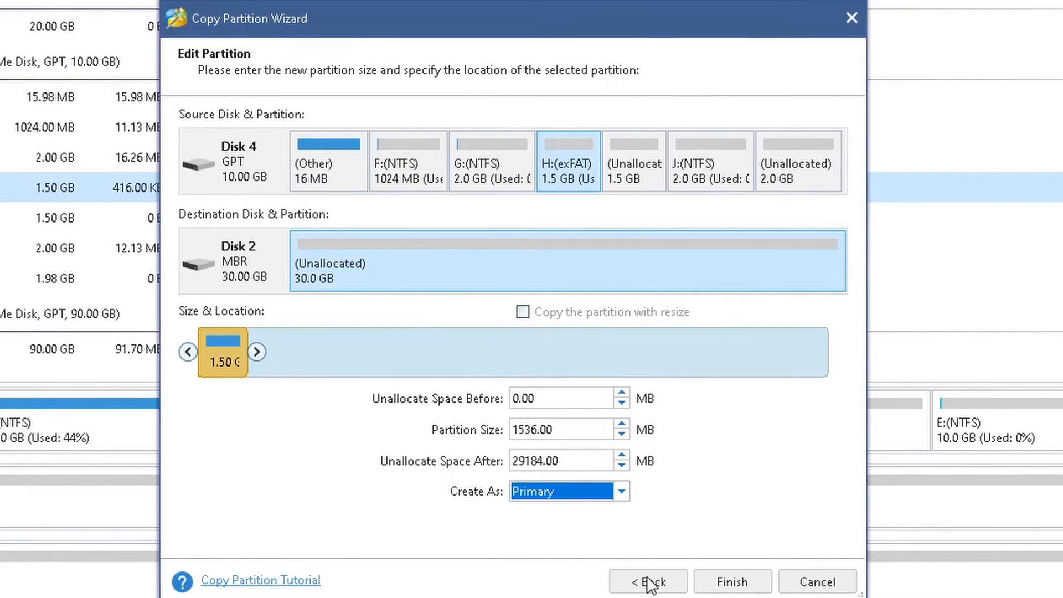
pyautogui.click(733, 583)
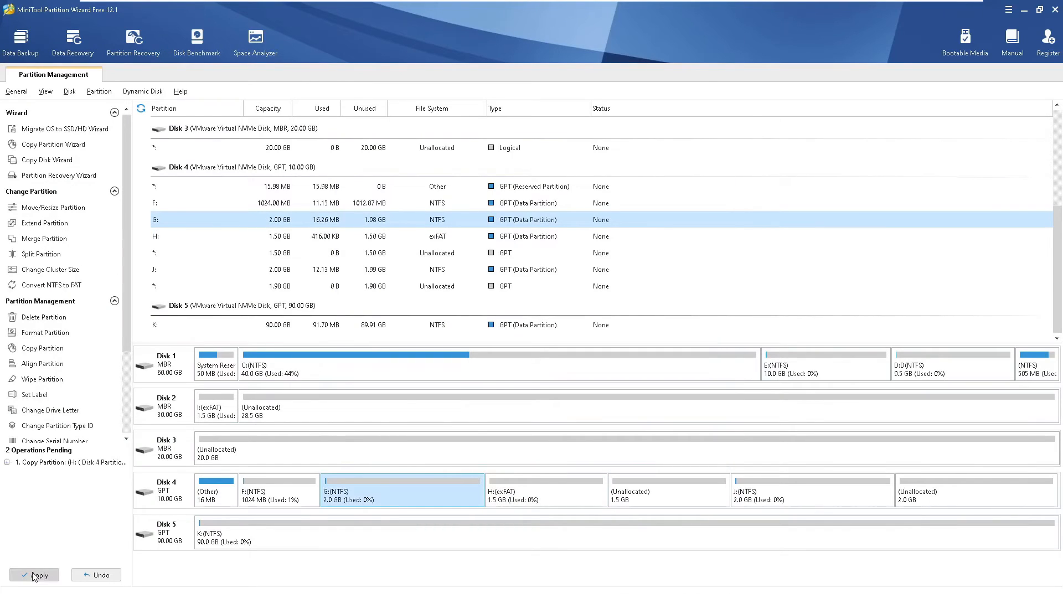
pyautogui.click(35, 575)
pyautogui.click(507, 329)
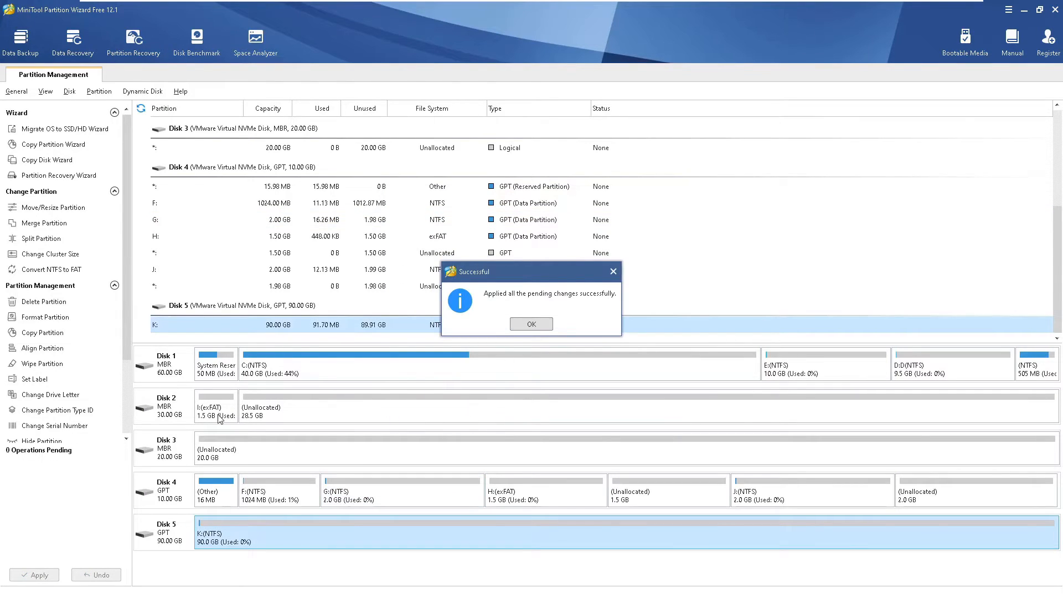
pyautogui.click(527, 325)
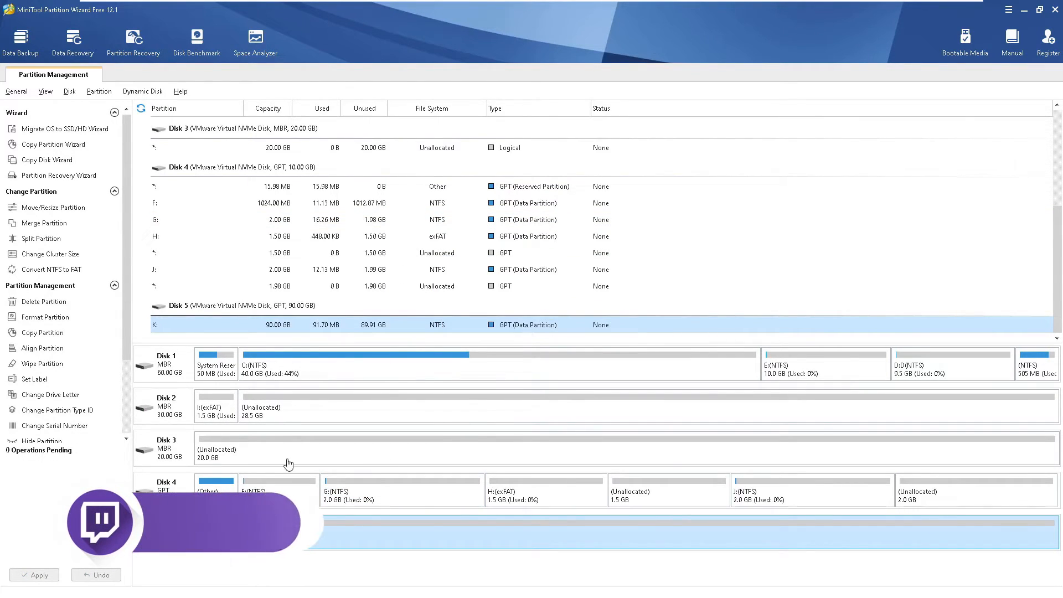
pyautogui.click(209, 410)
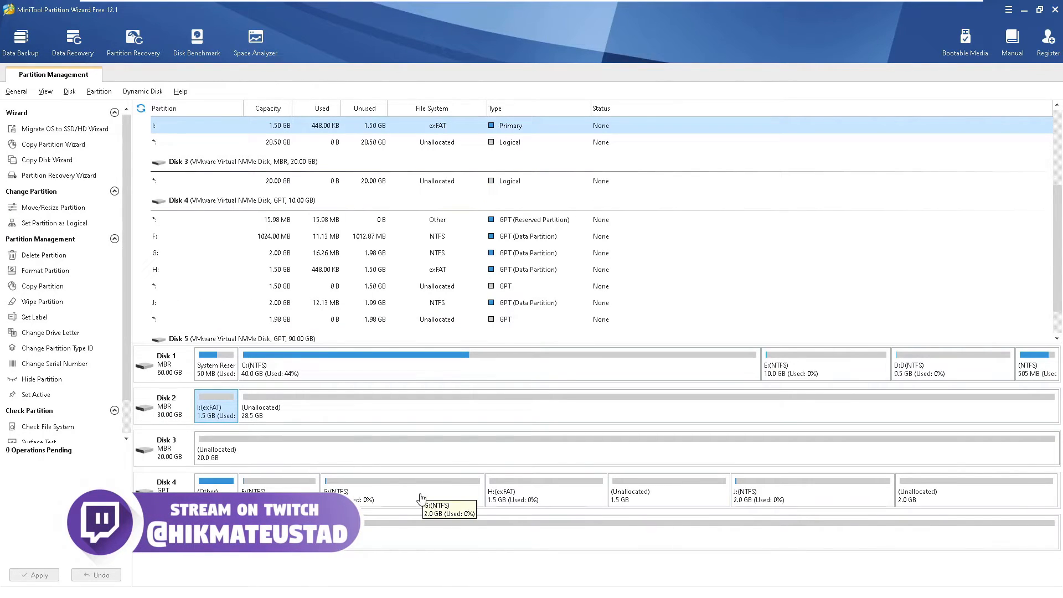
pyautogui.click(518, 498)
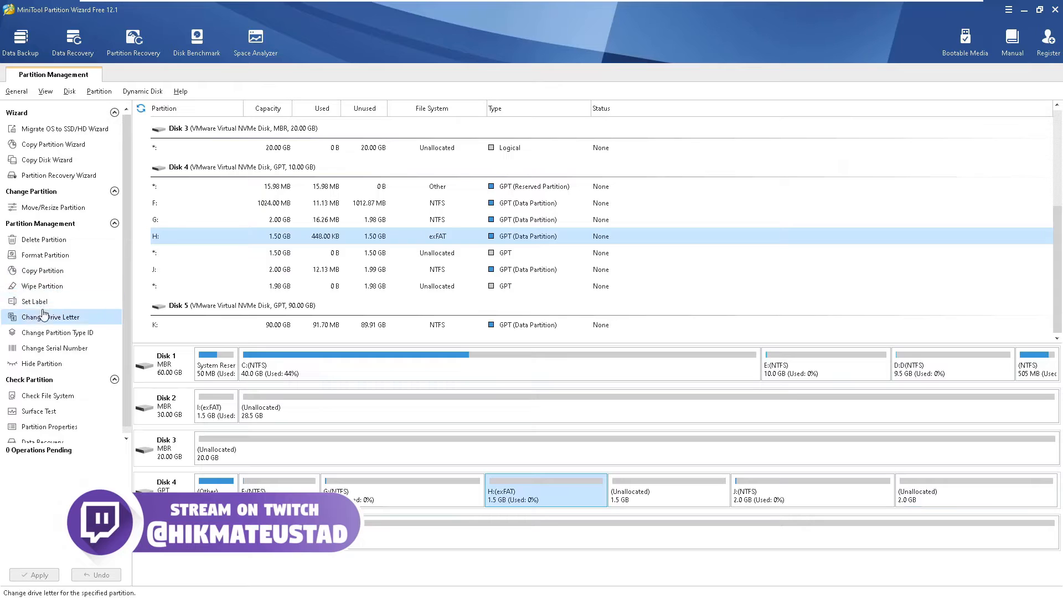
# Step: Wipe the K: partition on Disk 5 using the Fill Sectors with Zero method and apply the pending operation
pyautogui.click(160, 326)
pyautogui.click(45, 367)
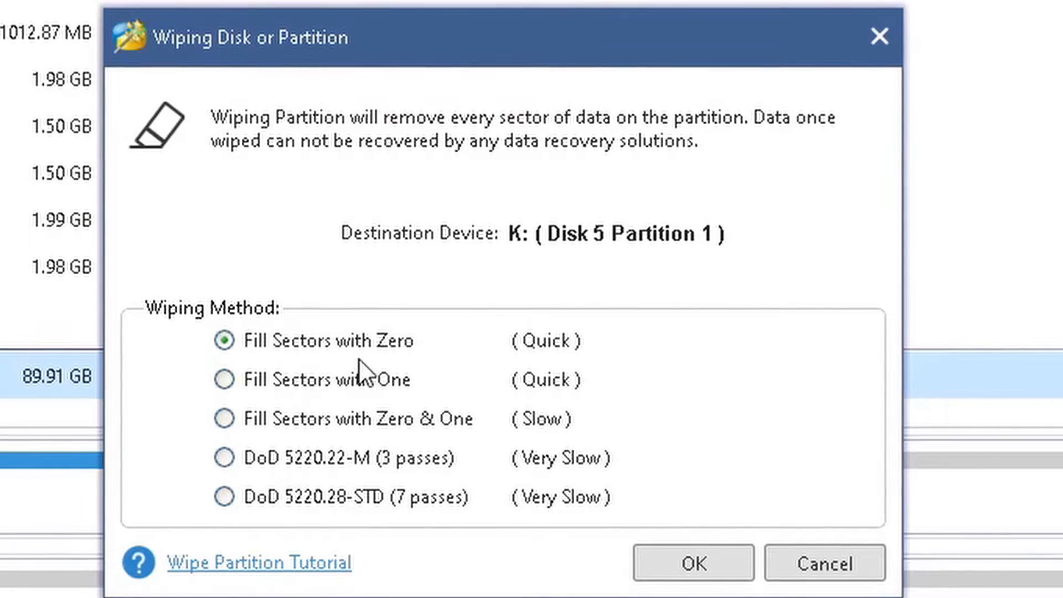
pyautogui.click(695, 562)
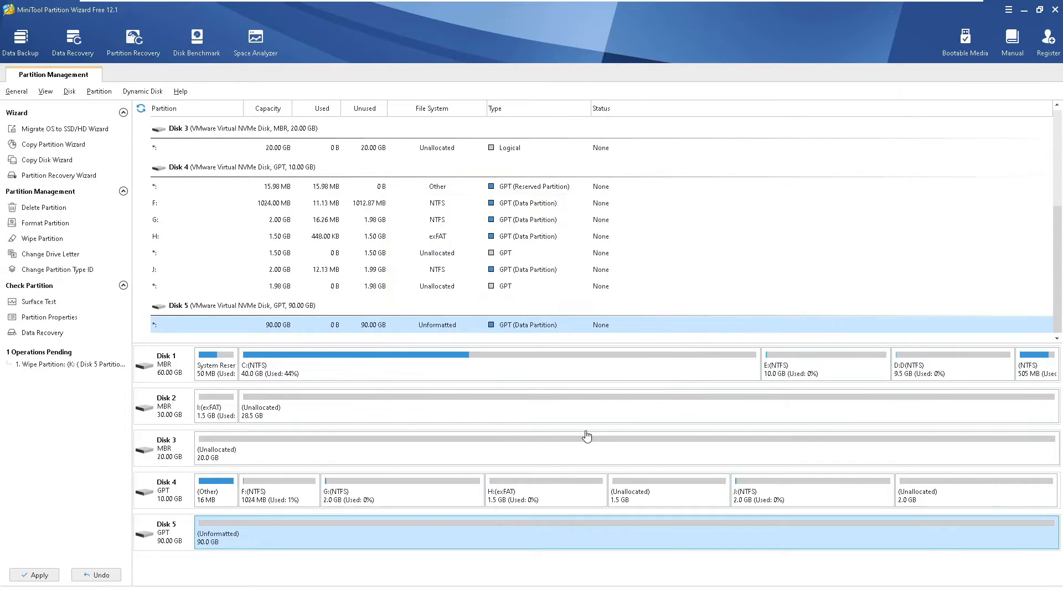
pyautogui.click(36, 576)
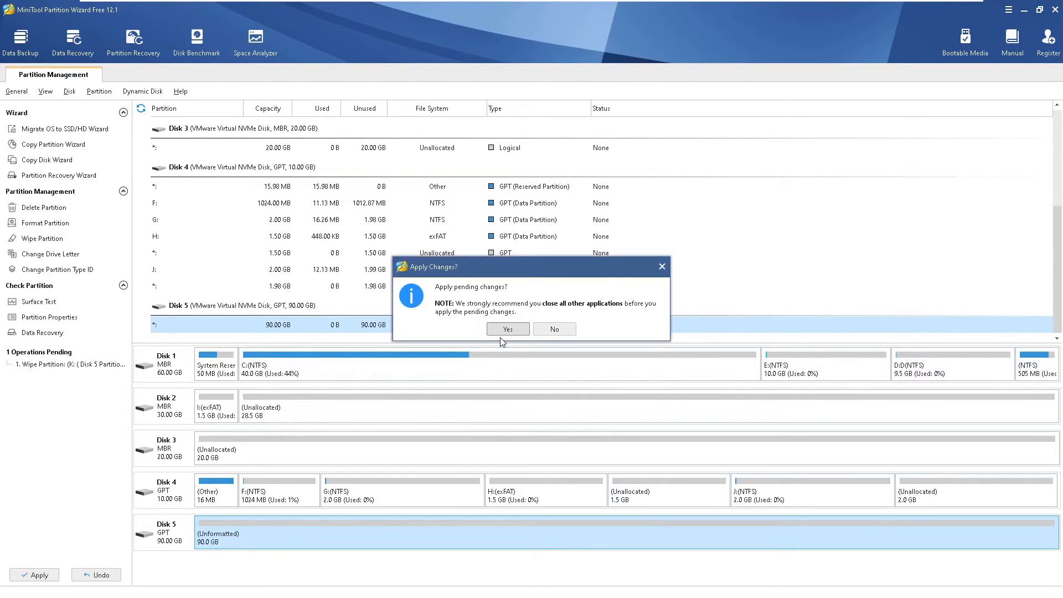
pyautogui.click(504, 330)
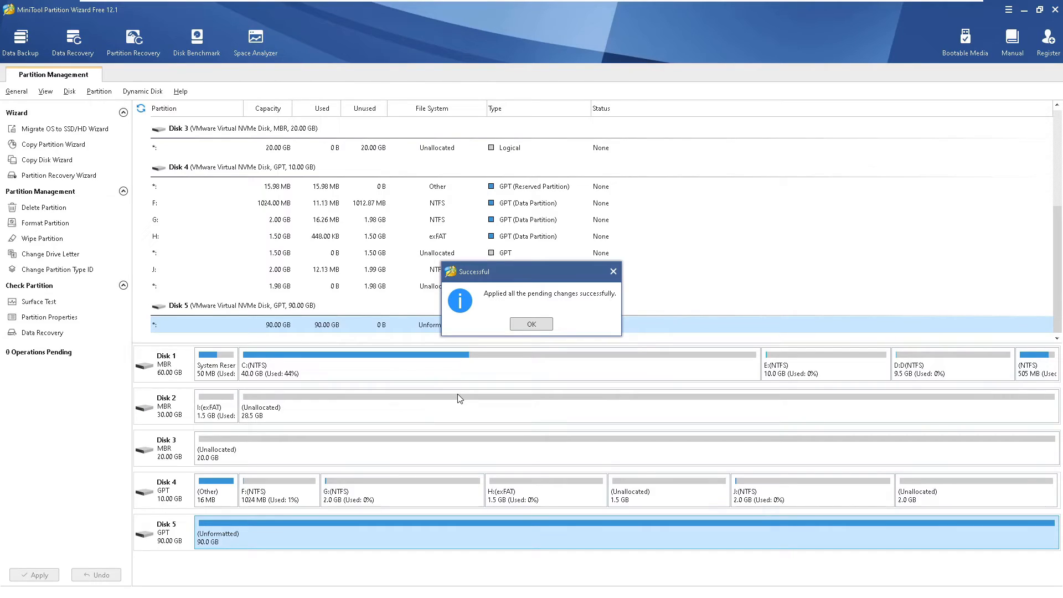
pyautogui.click(531, 324)
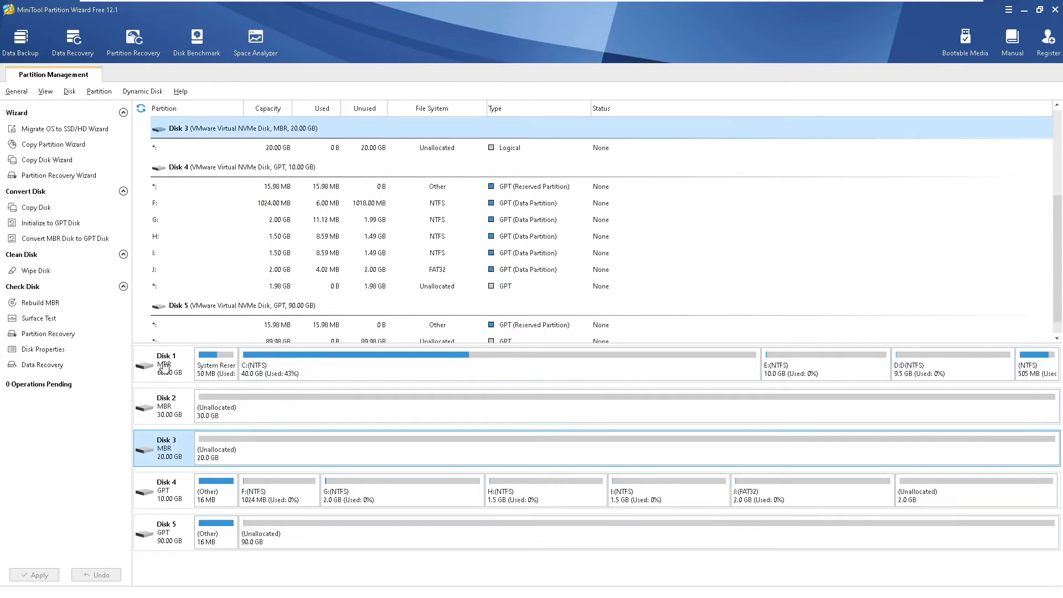
# Step: Queue a rebuild of the MBR on Disk 1 and undo the pending operation
pyautogui.click(164, 367)
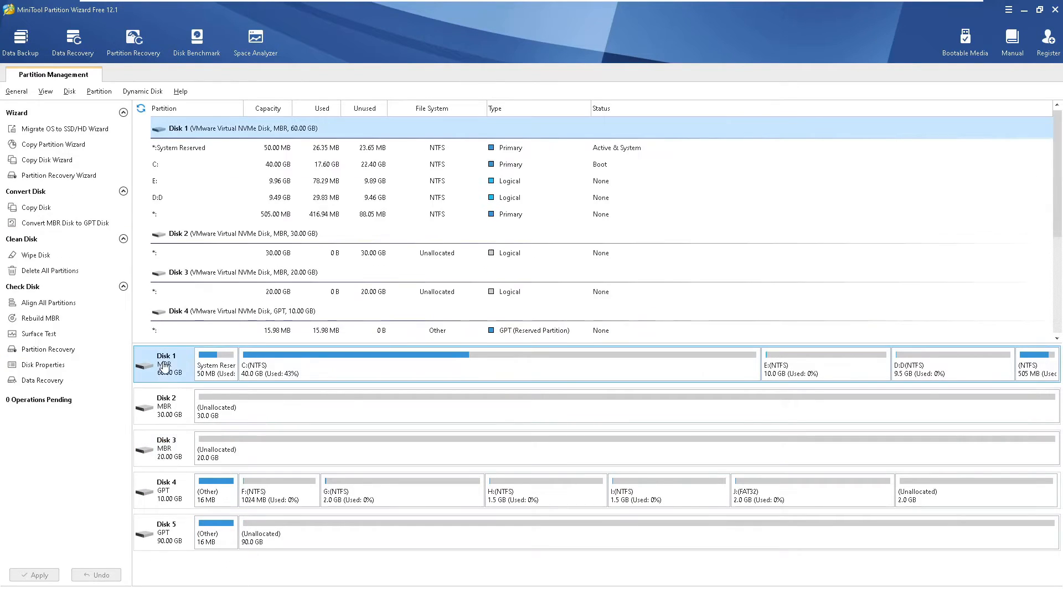
pyautogui.click(39, 320)
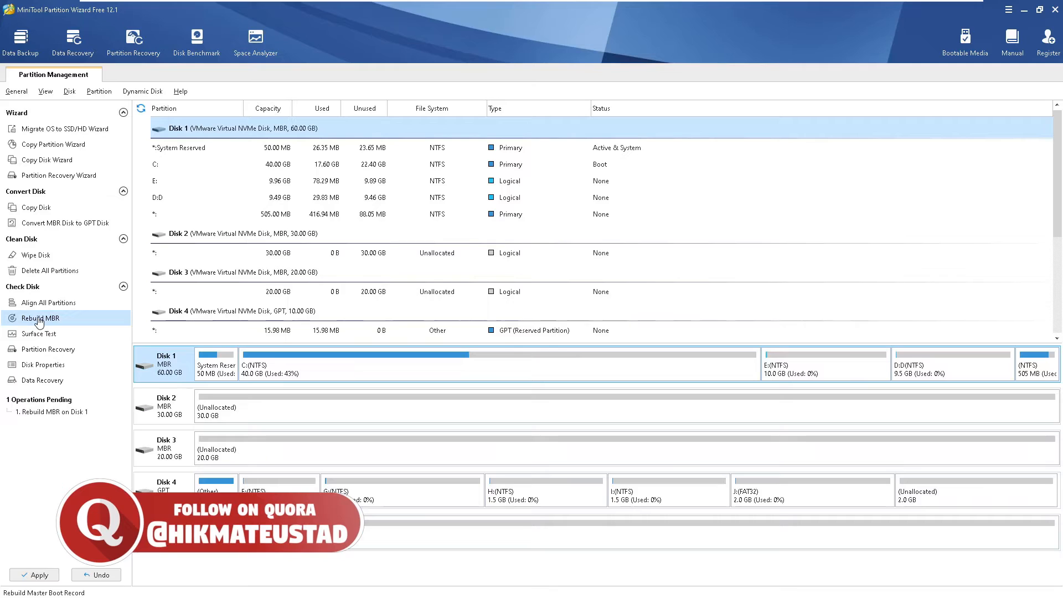
pyautogui.click(98, 575)
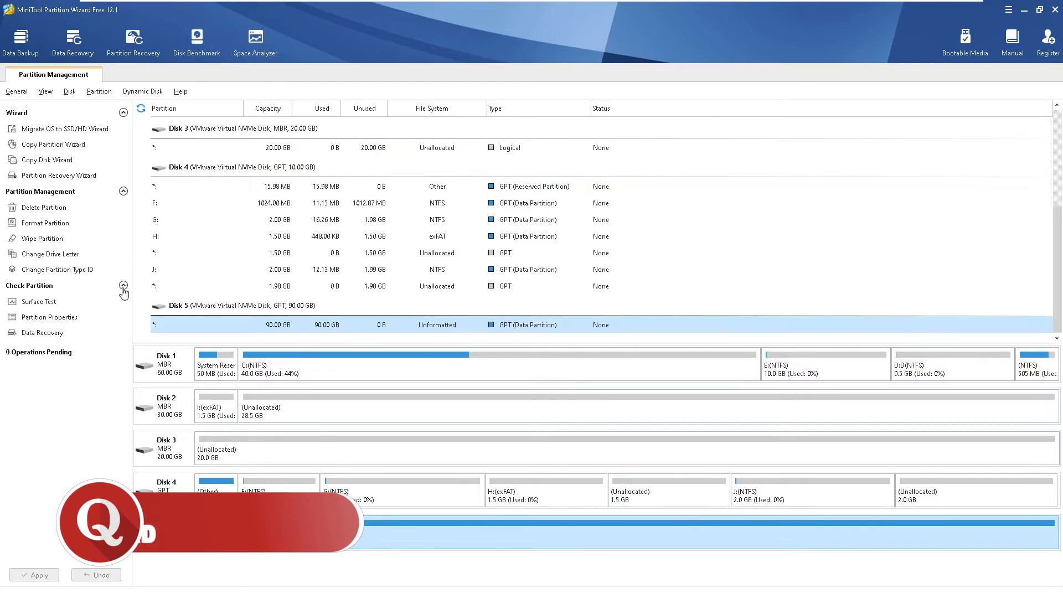
pyautogui.click(124, 286)
pyautogui.click(124, 287)
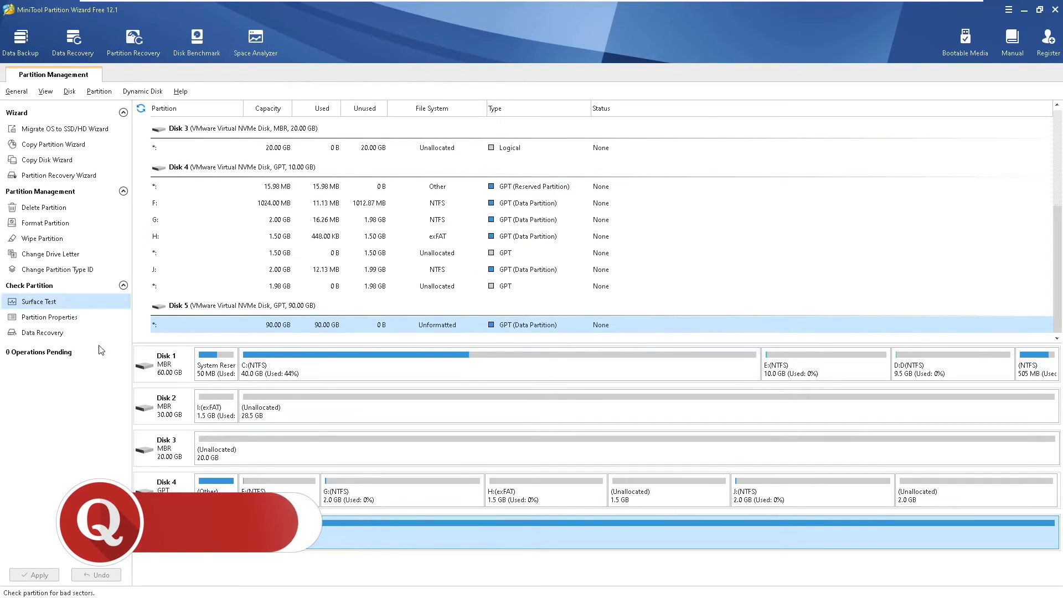
# Step: Set the label of the G: partition on Disk 4 to Game
pyautogui.click(385, 498)
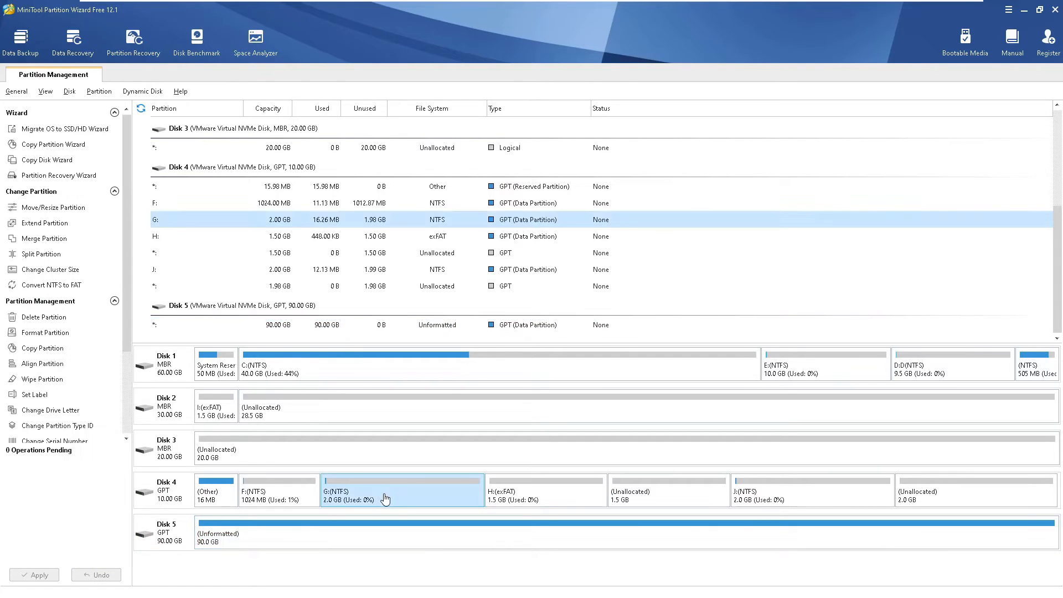
pyautogui.click(83, 394)
pyautogui.write('Game')
pyautogui.press('Return')
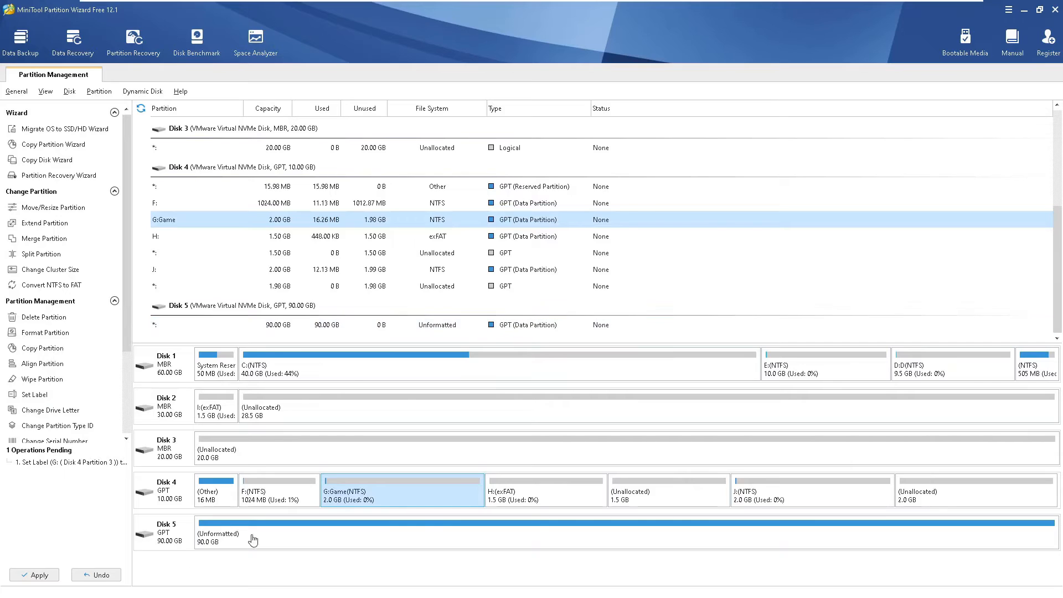
# Step: Apply the pending label change on the G: partition of Disk 4
pyautogui.click(26, 575)
pyautogui.click(508, 330)
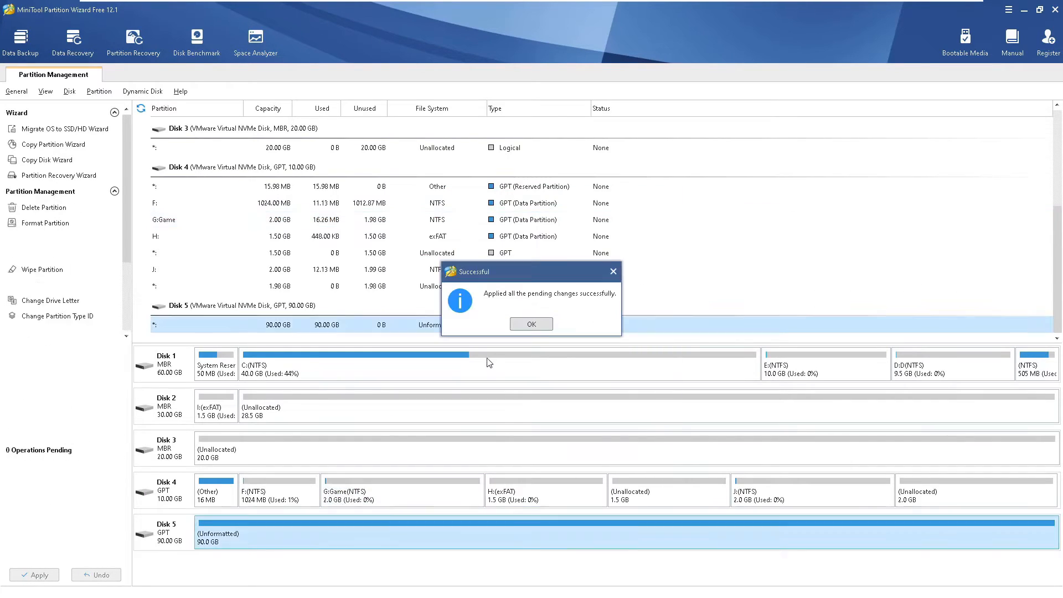
pyautogui.click(531, 323)
# Step: Change the drive letter of the F: partition on Disk 4 to Q: and apply the pending operation
pyautogui.click(280, 493)
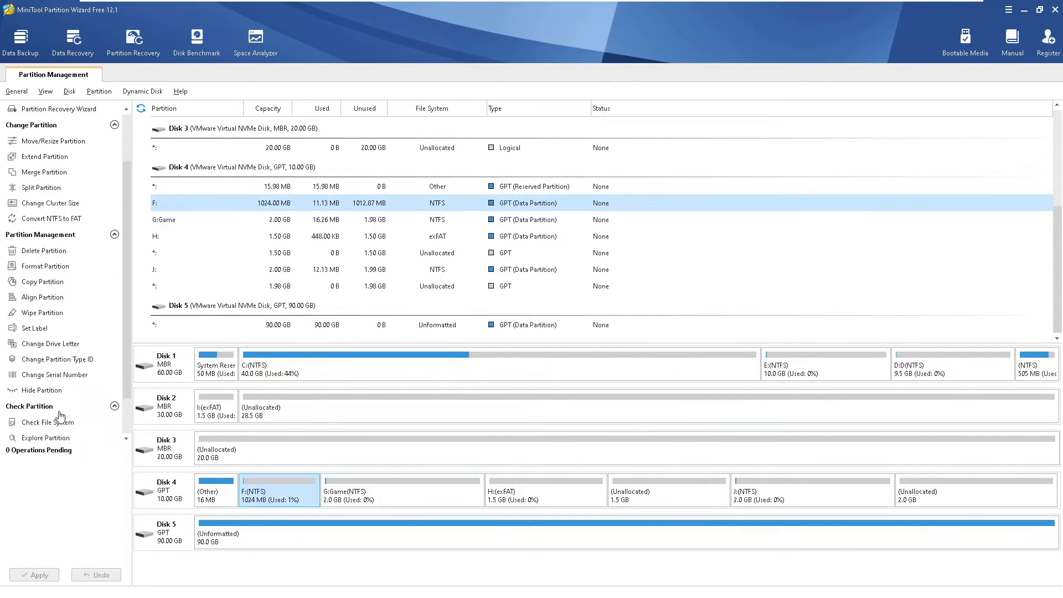
pyautogui.click(50, 309)
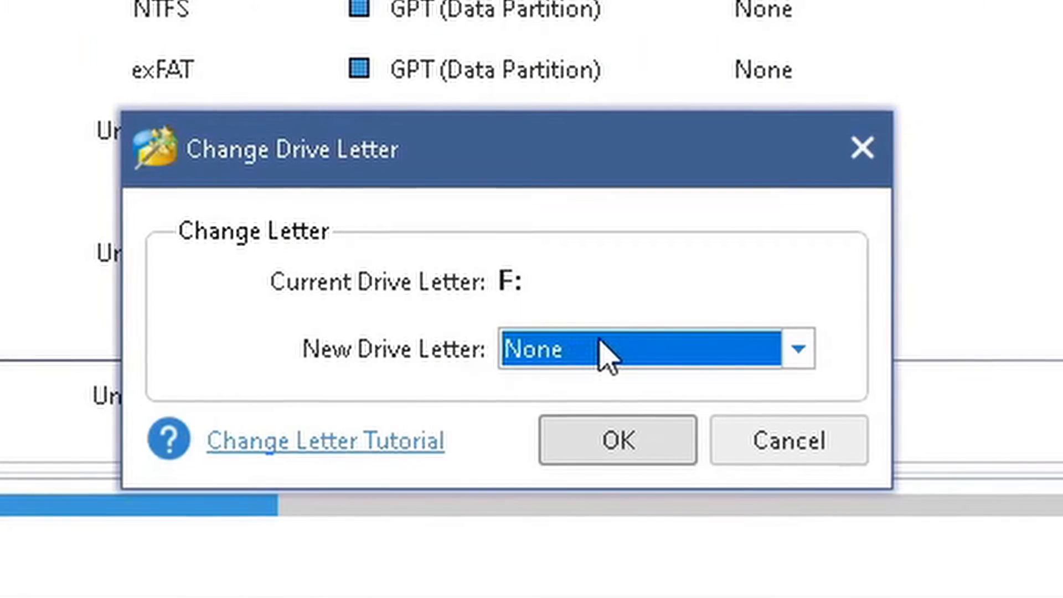
pyautogui.click(626, 355)
pyautogui.click(630, 592)
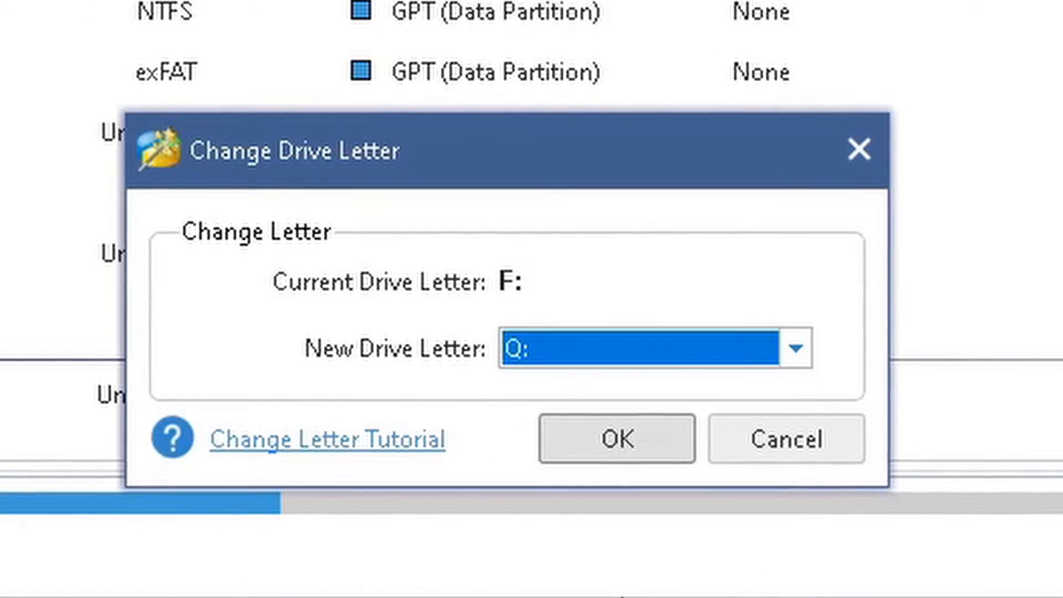
pyautogui.click(584, 435)
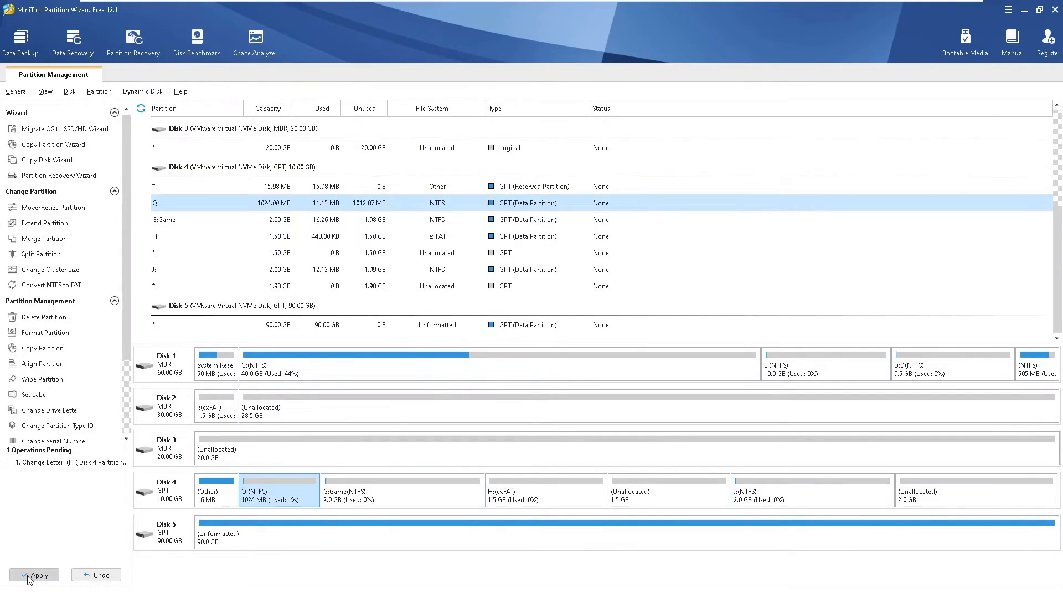
pyautogui.click(34, 575)
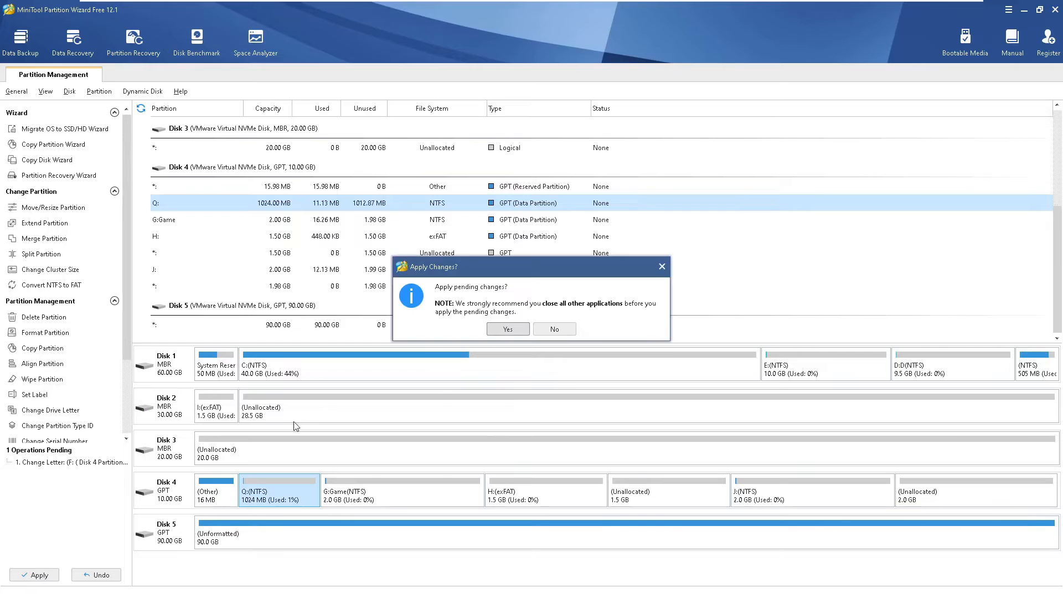
pyautogui.click(508, 330)
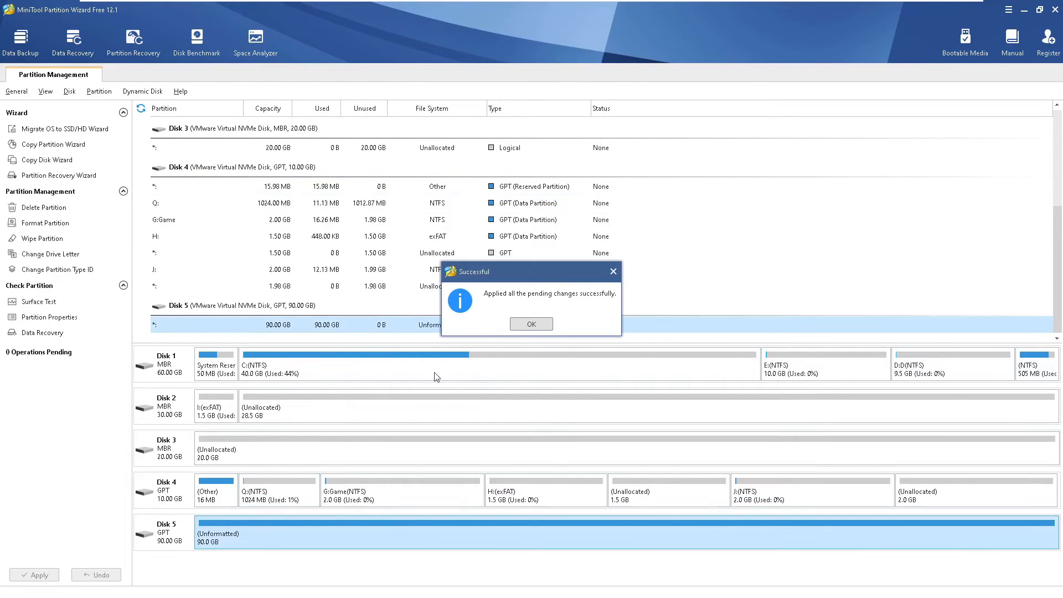
pyautogui.click(531, 324)
# Step: Hide the Q: partition on Disk 4 and apply the pending operation
pyautogui.click(555, 462)
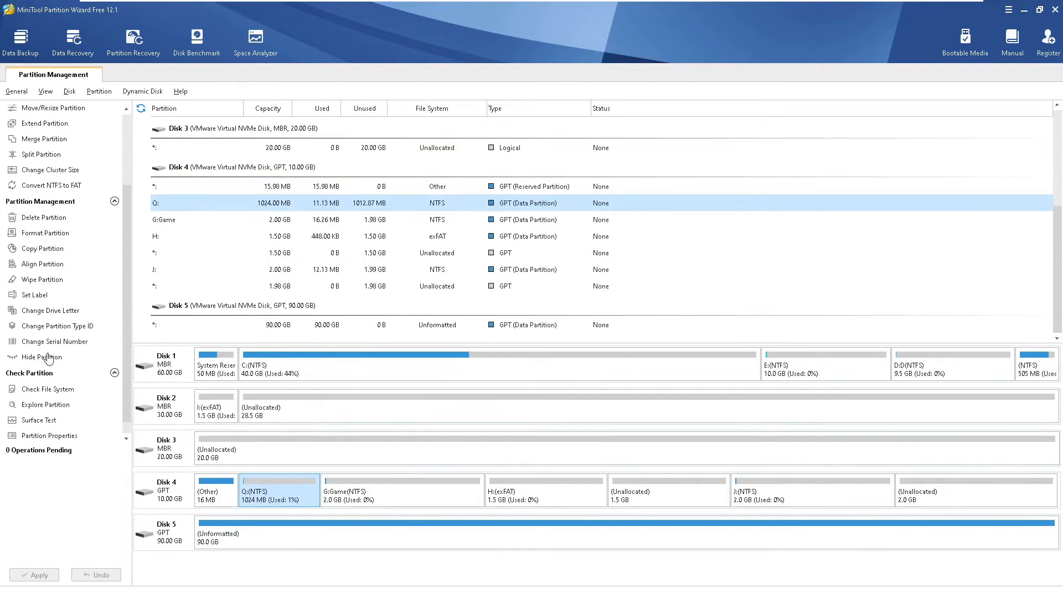
pyautogui.click(50, 357)
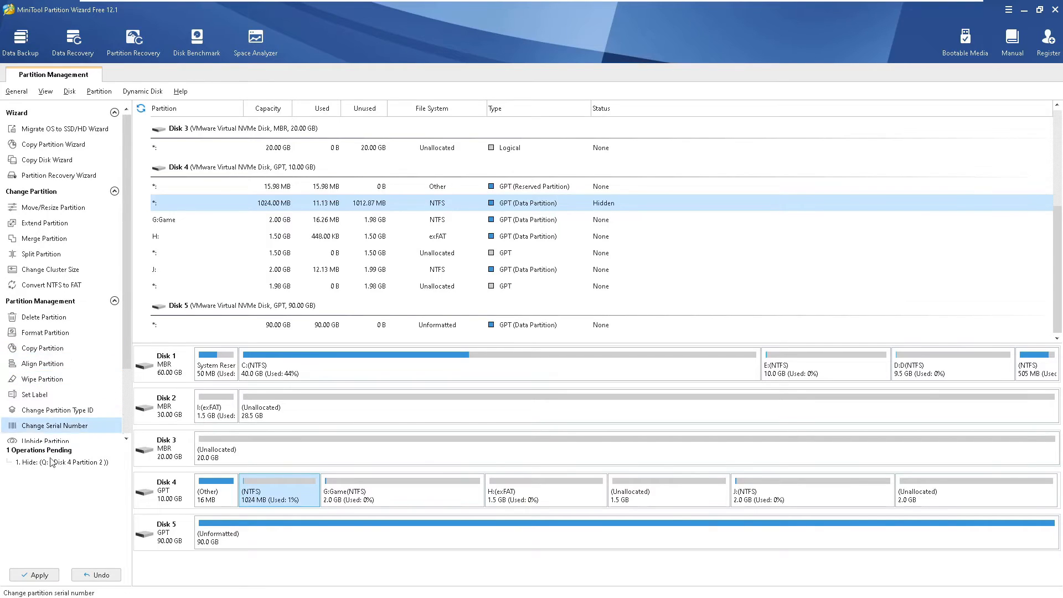
pyautogui.scroll(-3, 66, 349)
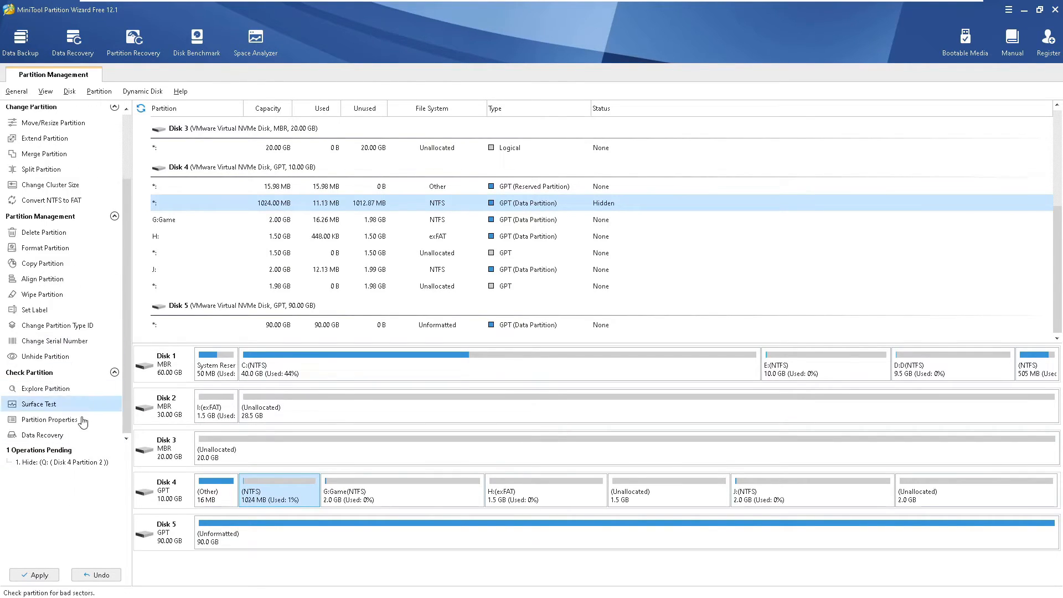
pyautogui.click(32, 579)
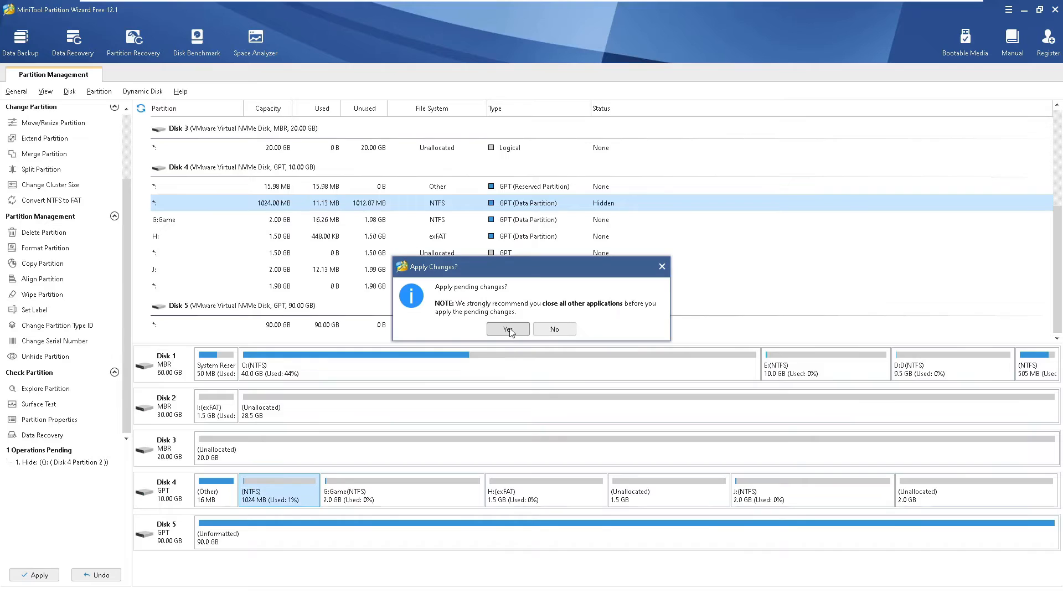
pyautogui.click(509, 332)
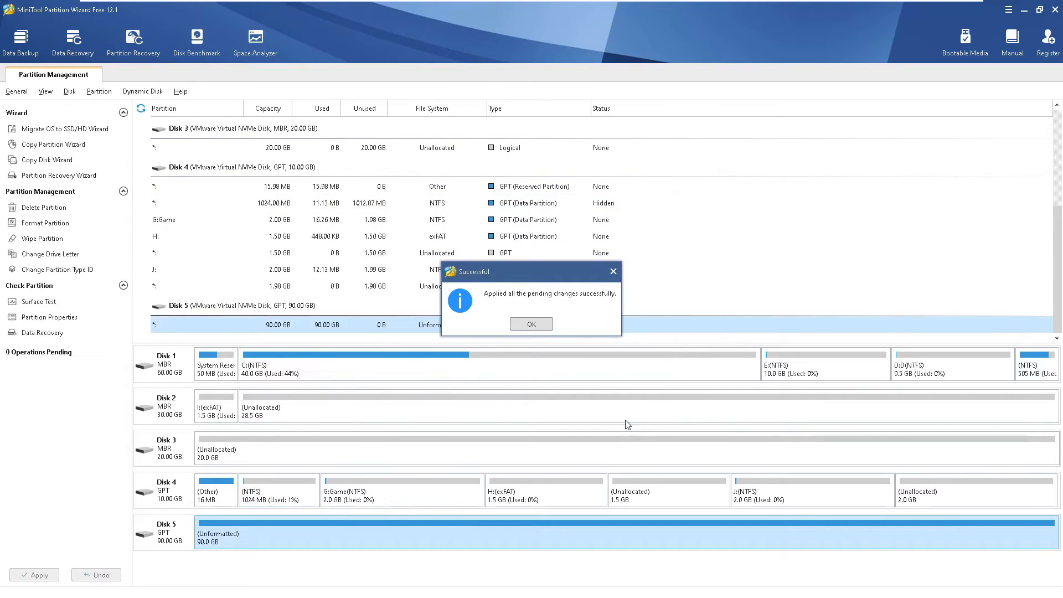
pyautogui.click(531, 324)
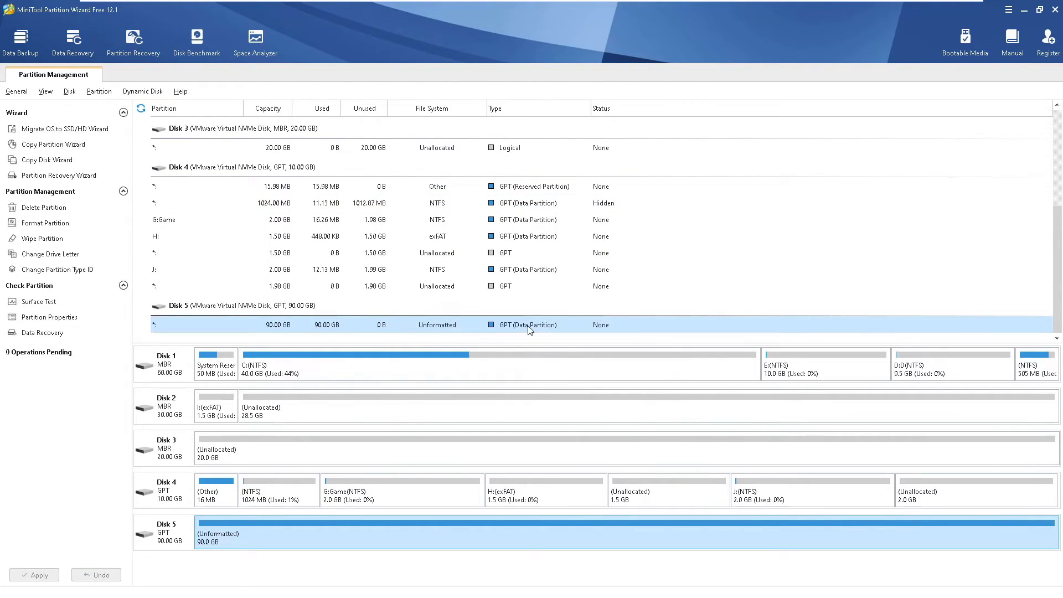
# Step: Switch to File Explorer, refresh This PC to check which drives are listed, and return to MiniTool Partition Wizard
pyautogui.press('super+e')
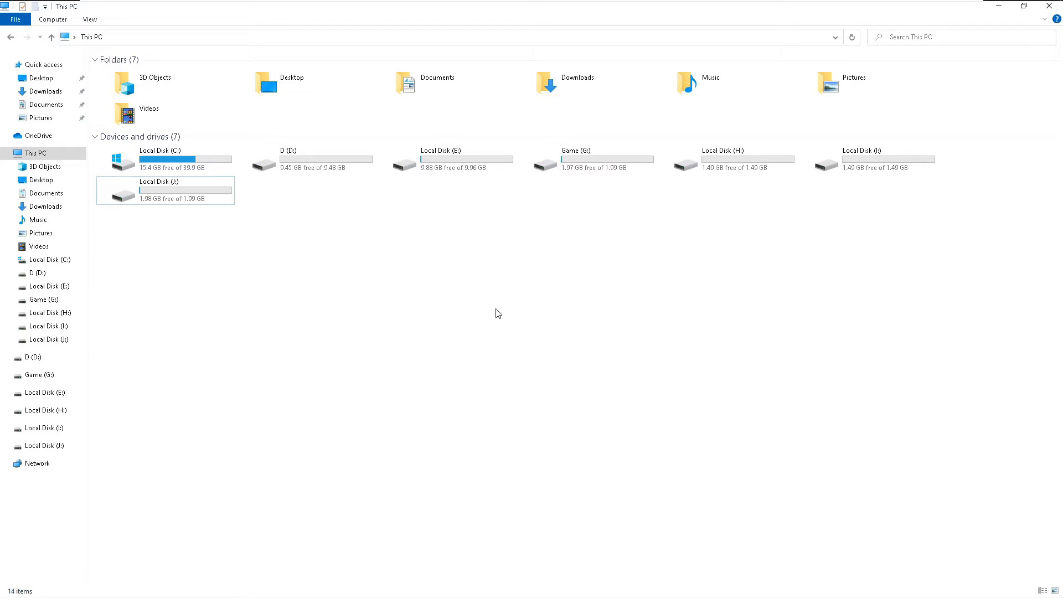
pyautogui.press('F5')
pyautogui.hotkey('alt', 'Tab')
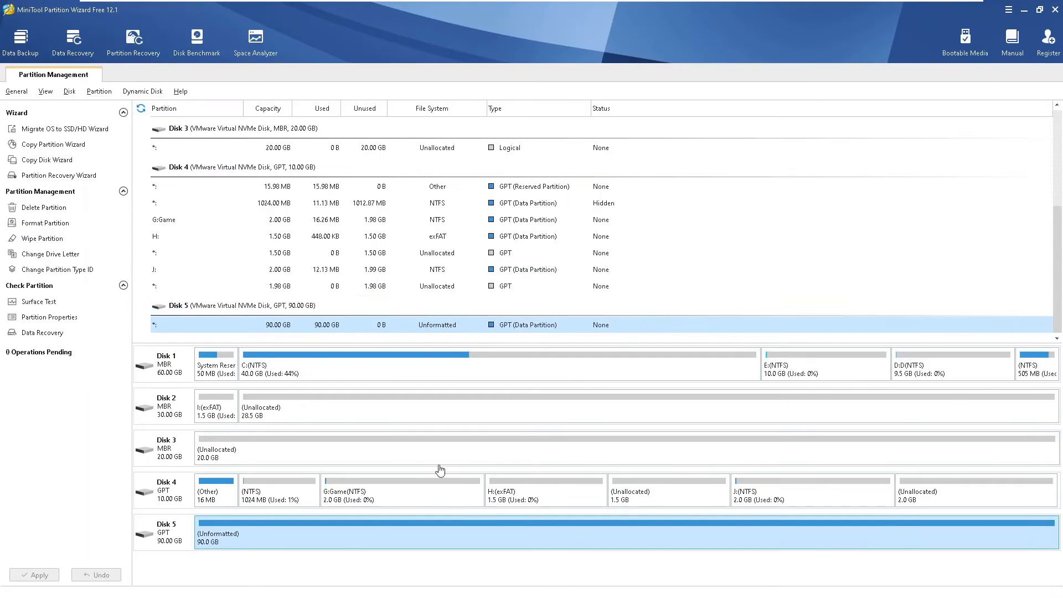
# Step: Unhide the hidden 1024 MB partition on Disk 4 with drive letter F:, apply the operation, and check the drive list in File Explorer
pyautogui.click(280, 503)
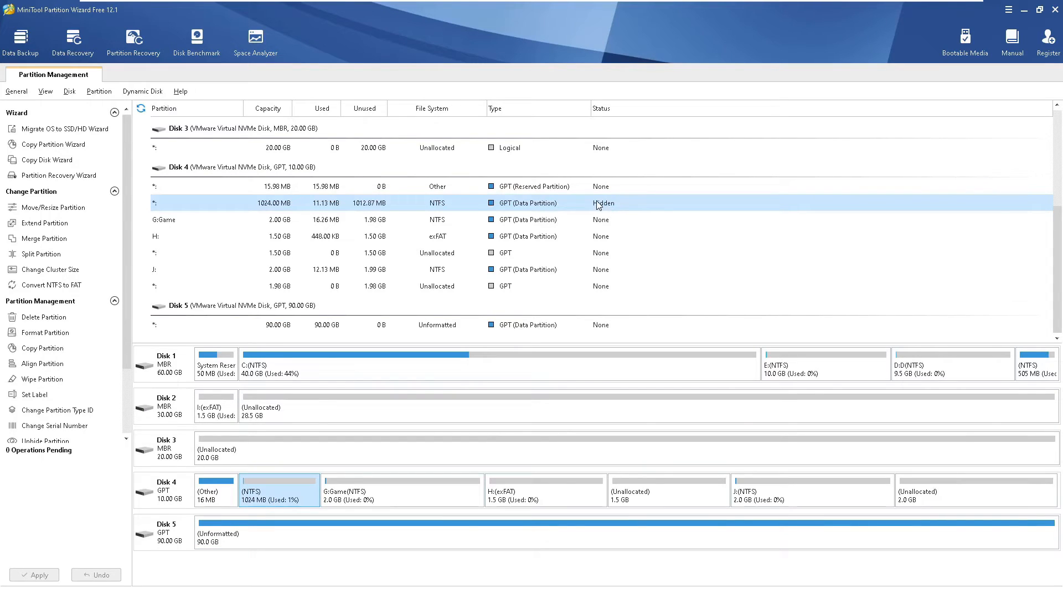
pyautogui.scroll(-2, 61, 365)
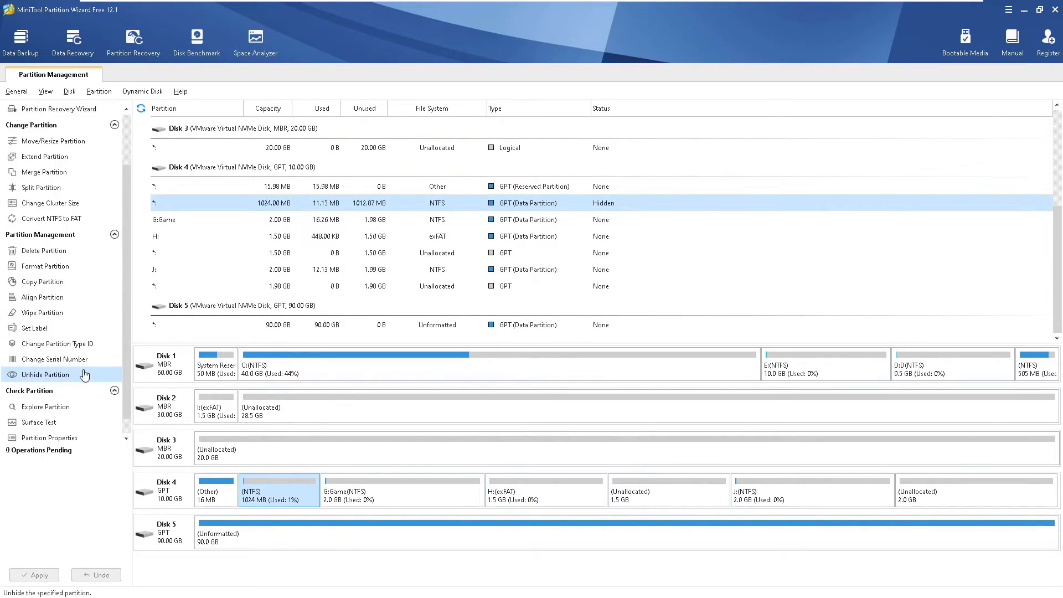
pyautogui.click(46, 375)
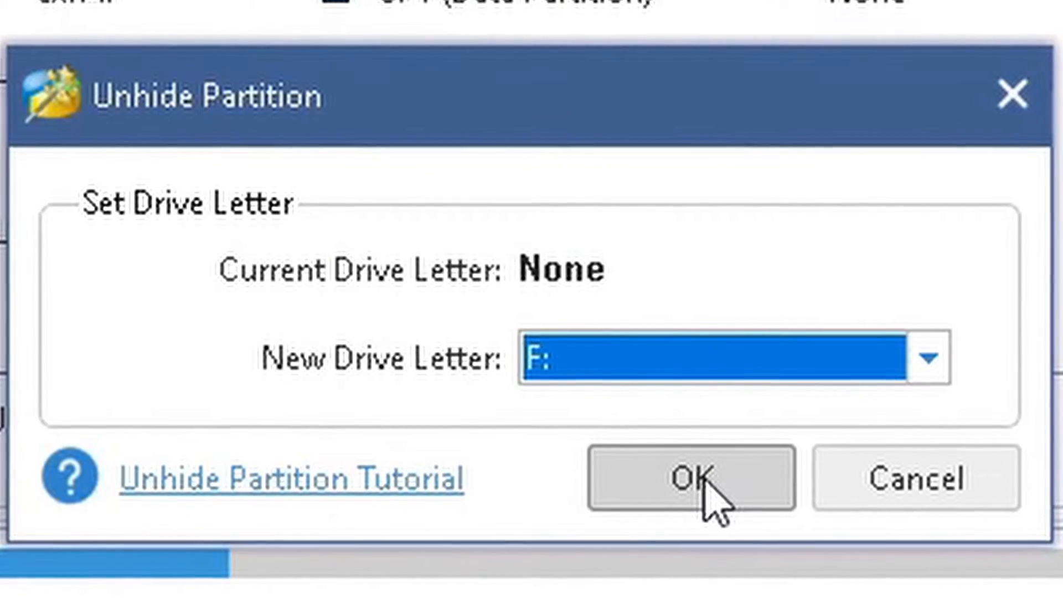
pyautogui.click(704, 481)
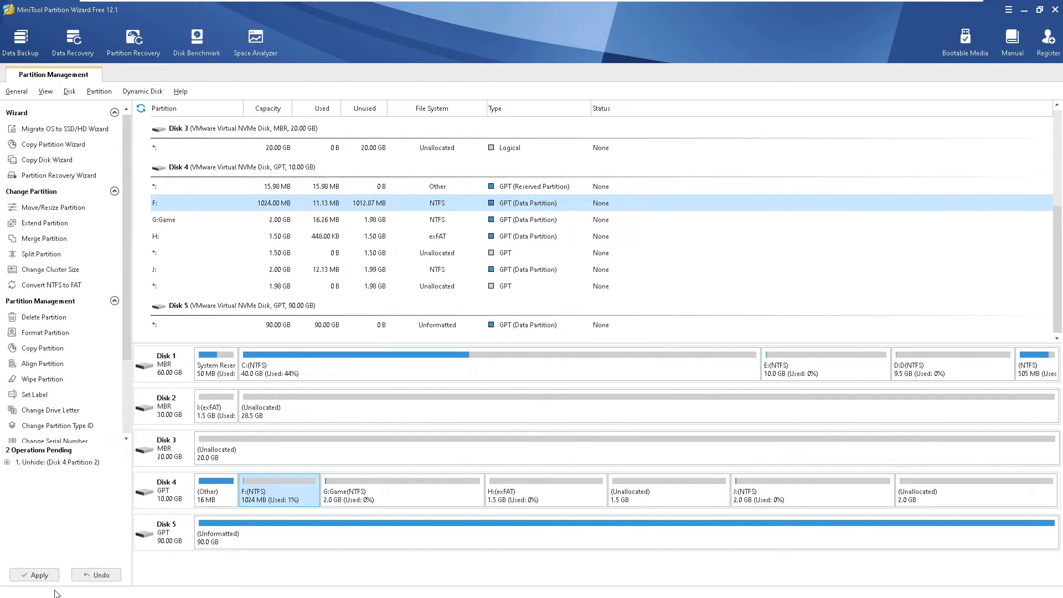
pyautogui.click(34, 575)
pyautogui.click(502, 330)
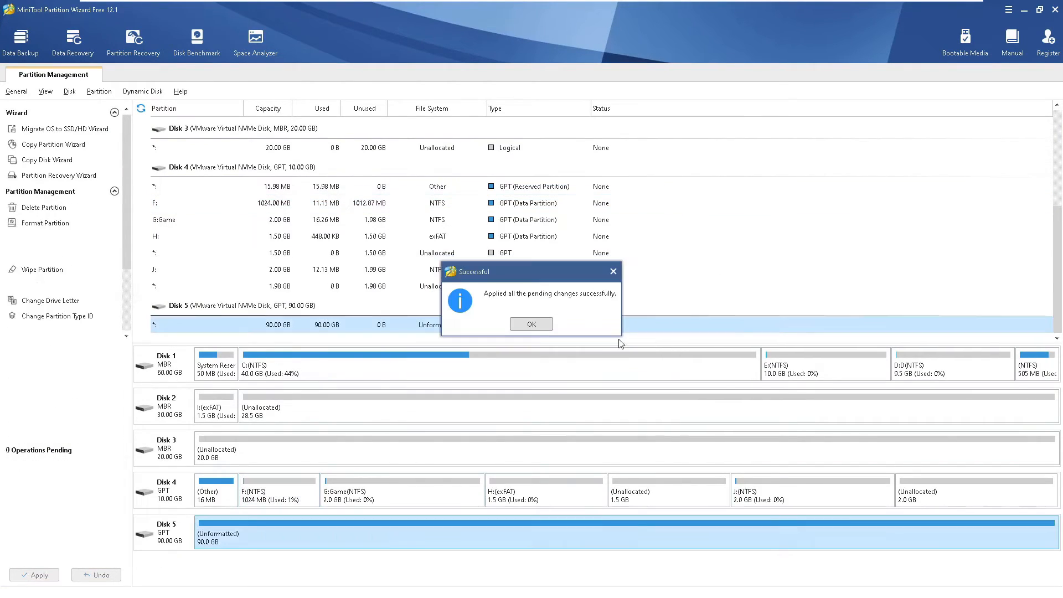
pyautogui.click(533, 326)
pyautogui.hotkey('alt', 'Tab')
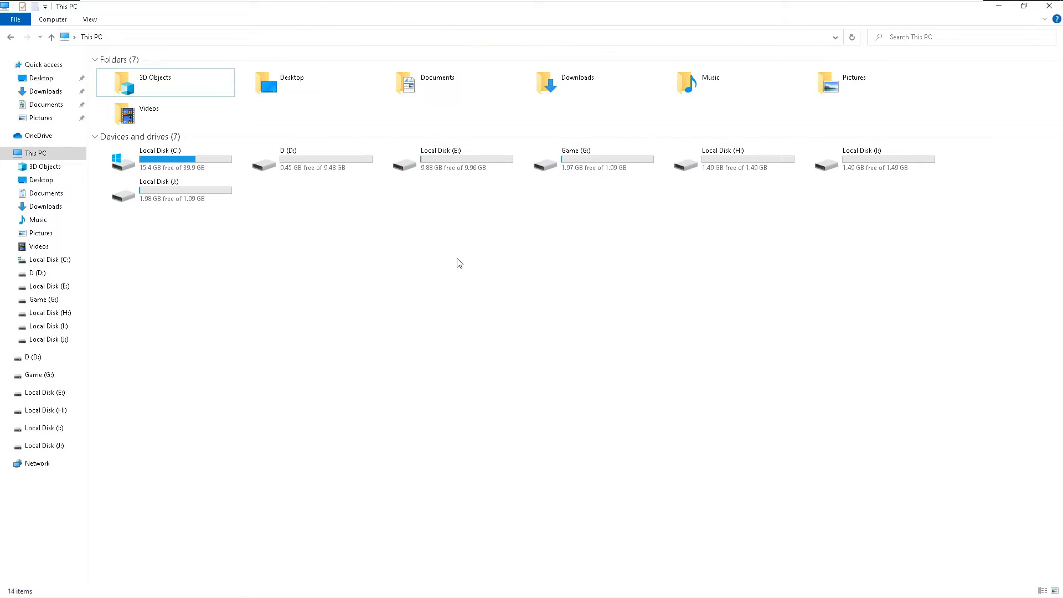
pyautogui.hotkey('alt', 'Tab')
# Step: Try to align the F: partition on Disk 4 and check its file system twice with the option that does not fix detected errors
pyautogui.click(38, 248)
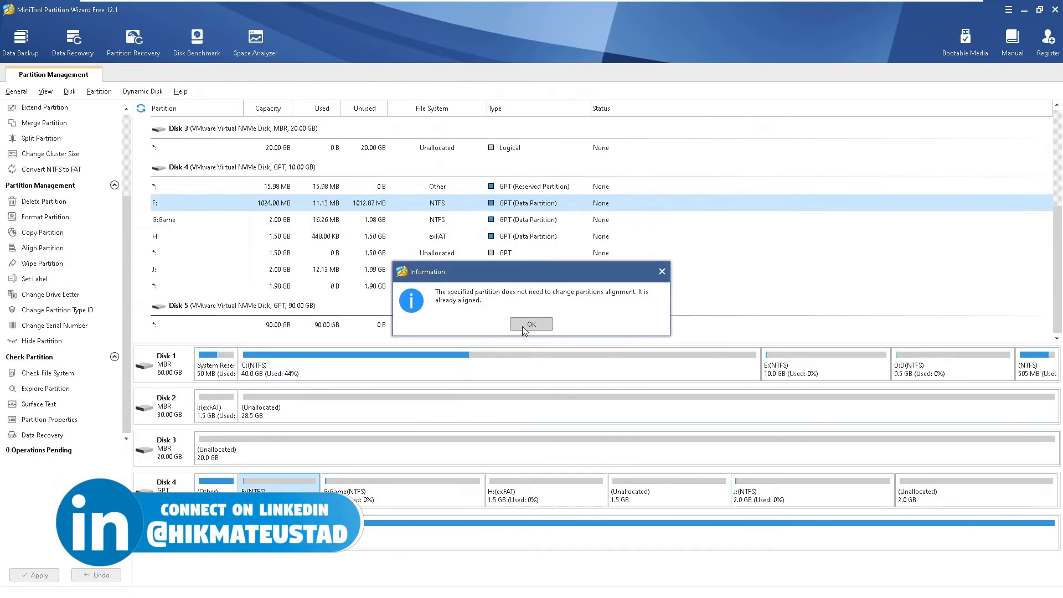
pyautogui.click(493, 405)
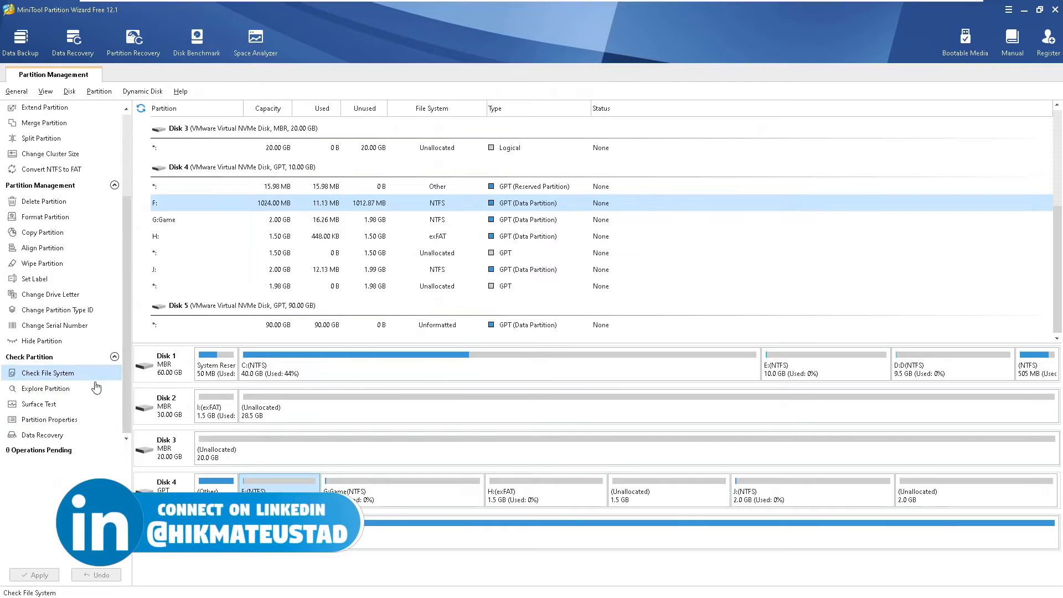
pyautogui.click(44, 374)
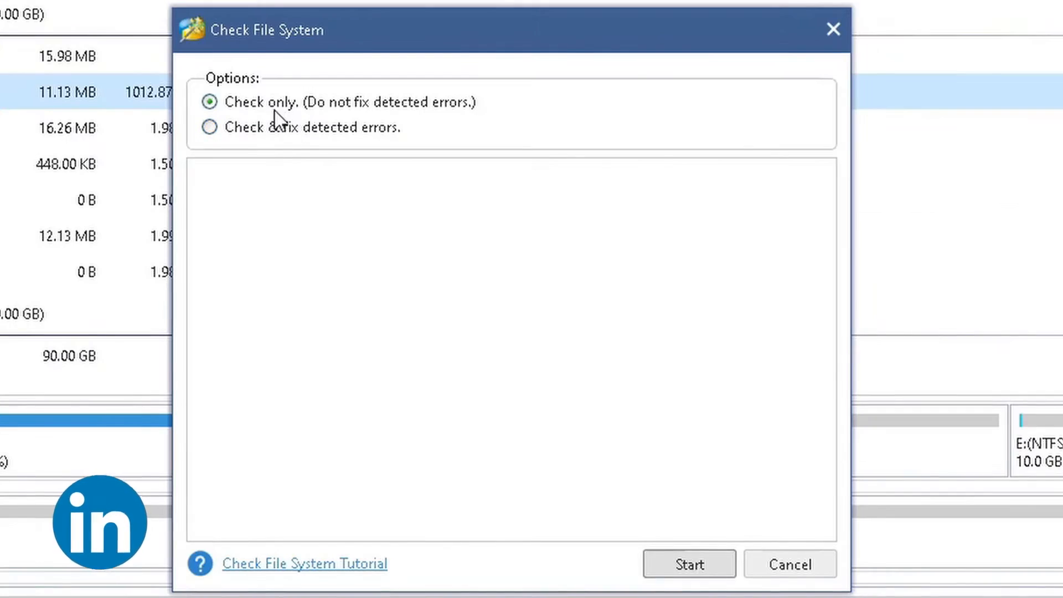
pyautogui.click(674, 562)
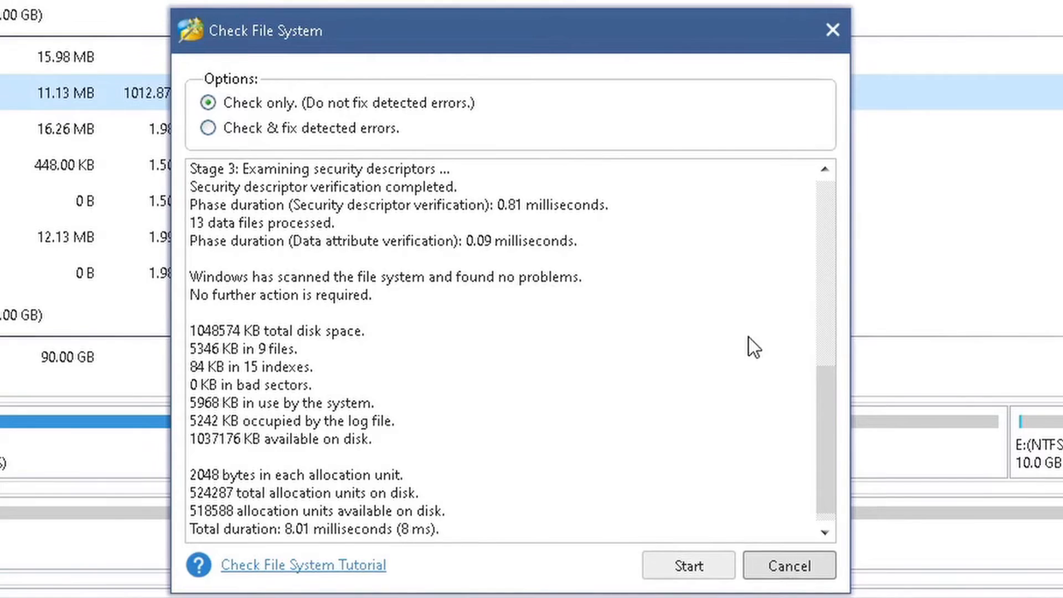
pyautogui.scroll(-1, 748, 337)
pyautogui.click(672, 568)
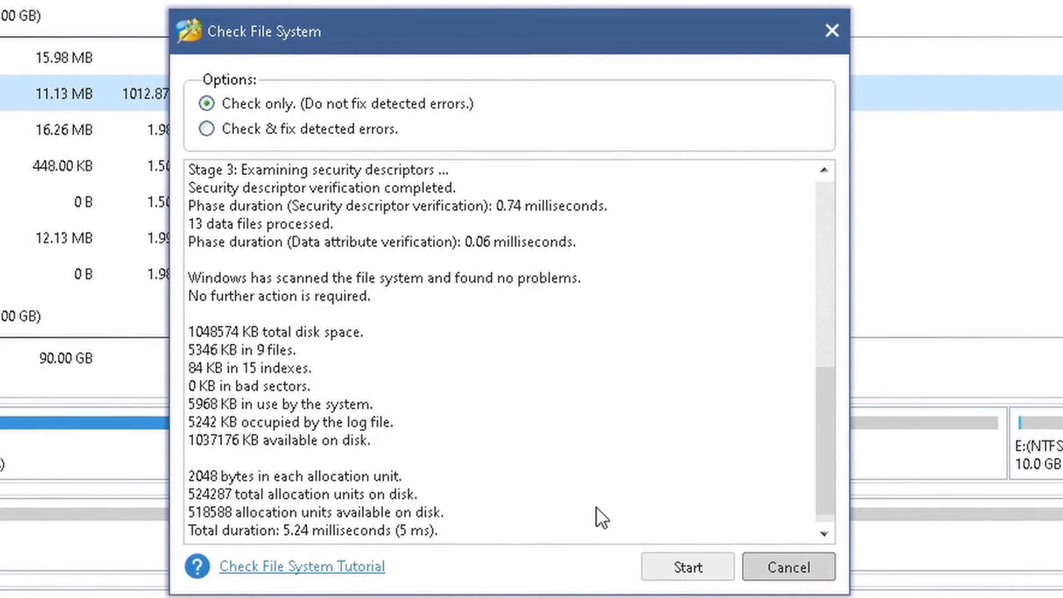
pyautogui.click(230, 297)
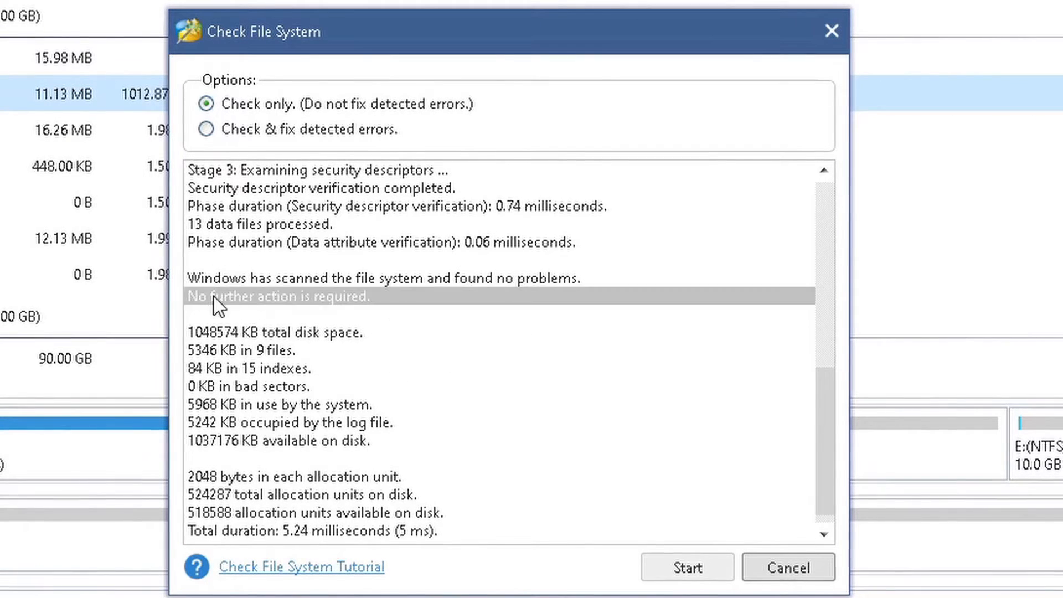
pyautogui.click(788, 568)
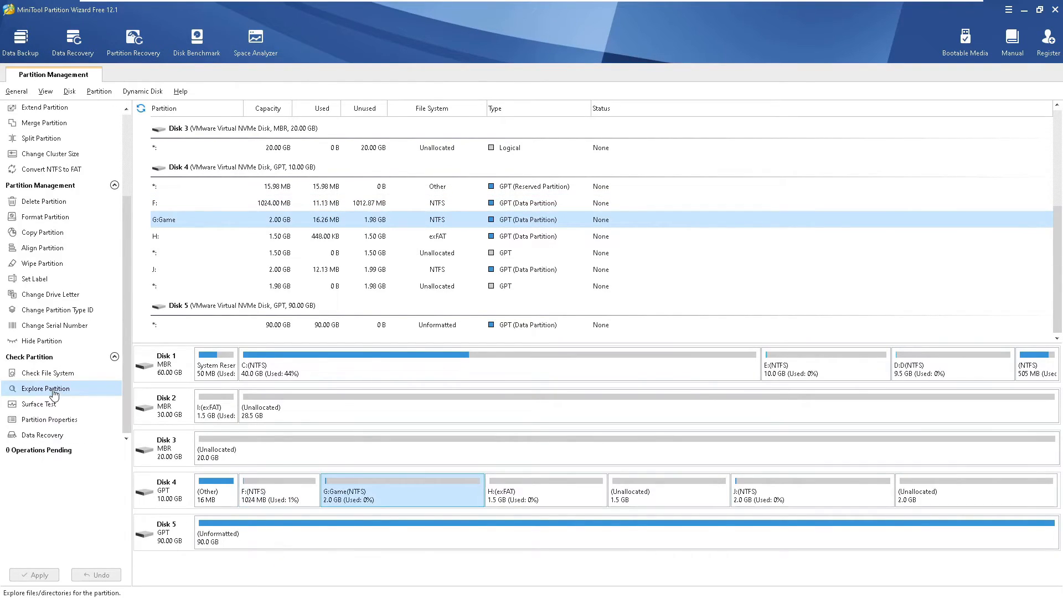
# Step: Explore the G: partition on Disk 4, examining the contents of the System Volume Information and $RECYCLE.BIN folders
pyautogui.click(53, 391)
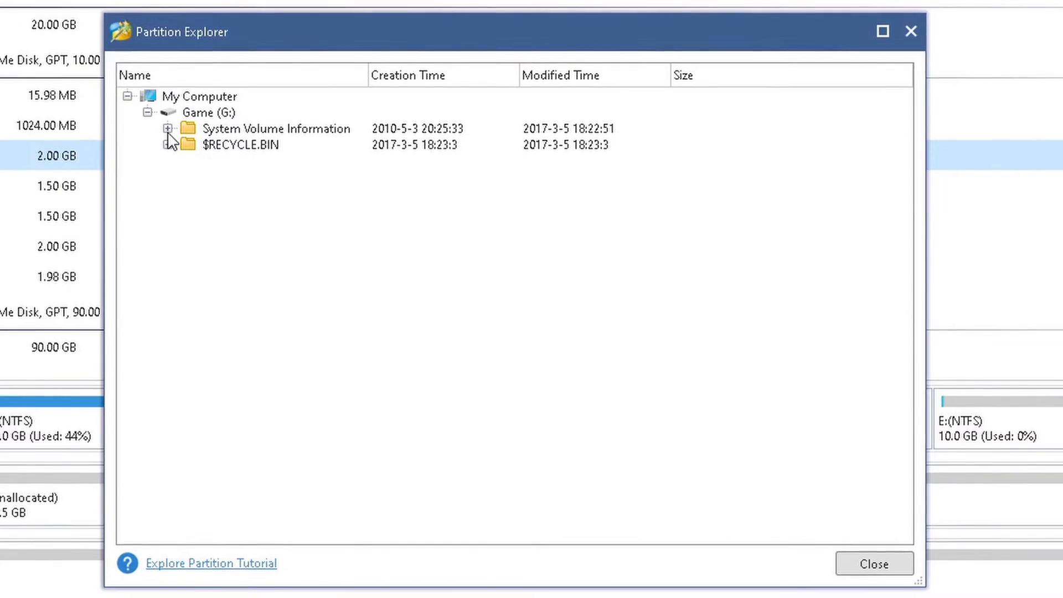
pyautogui.click(168, 129)
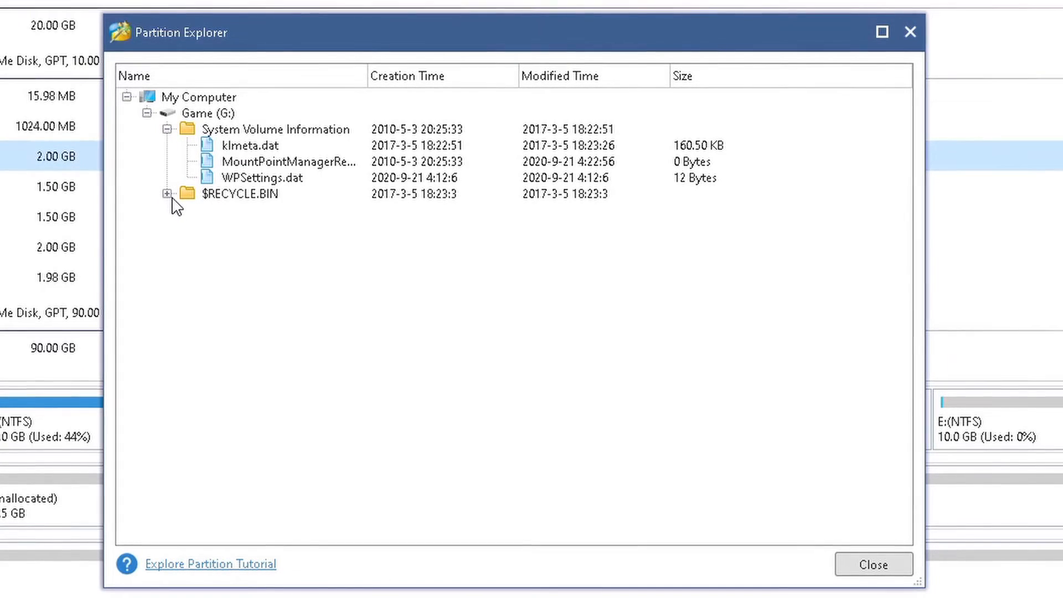
pyautogui.click(167, 194)
pyautogui.click(187, 210)
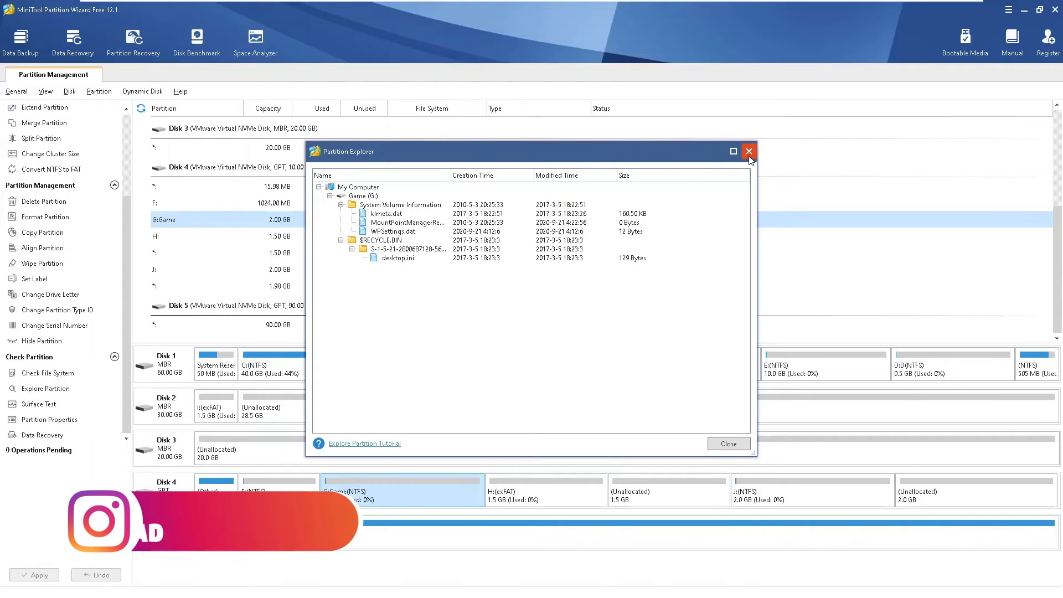
pyautogui.click(749, 156)
pyautogui.click(217, 496)
pyautogui.click(276, 498)
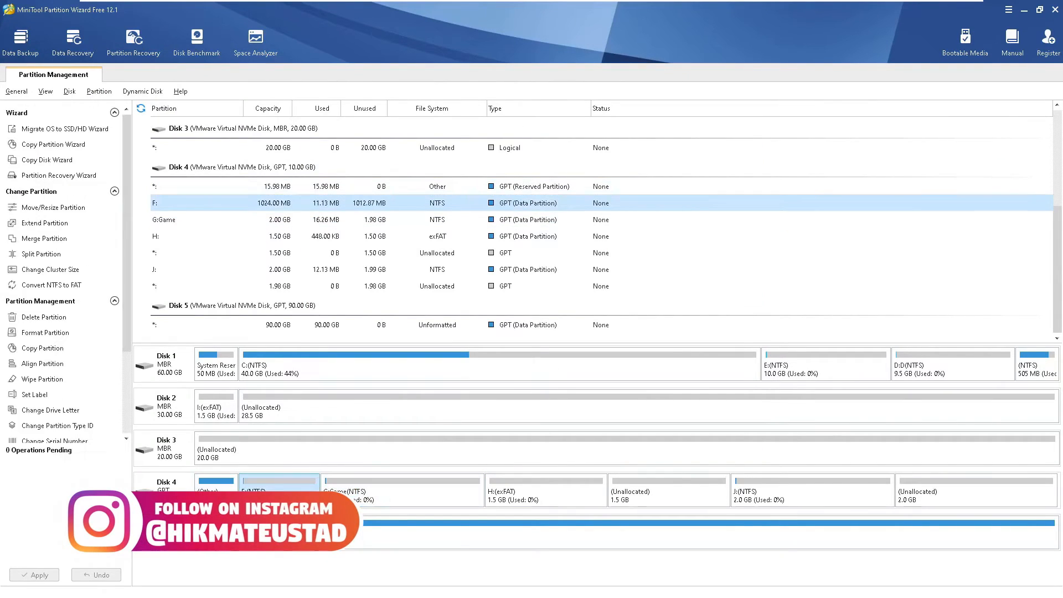
pyautogui.click(218, 411)
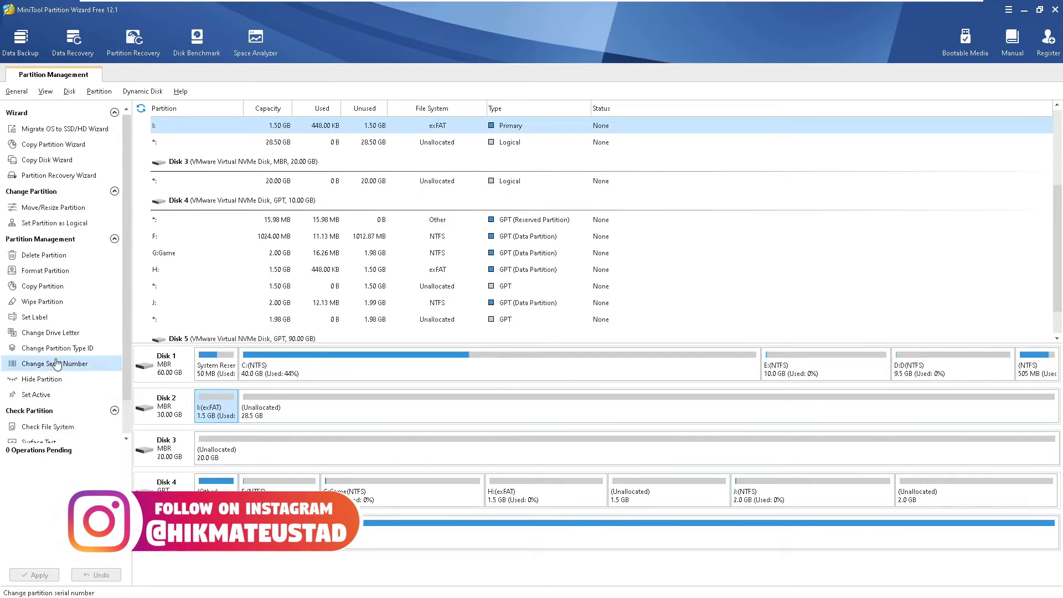
pyautogui.click(284, 418)
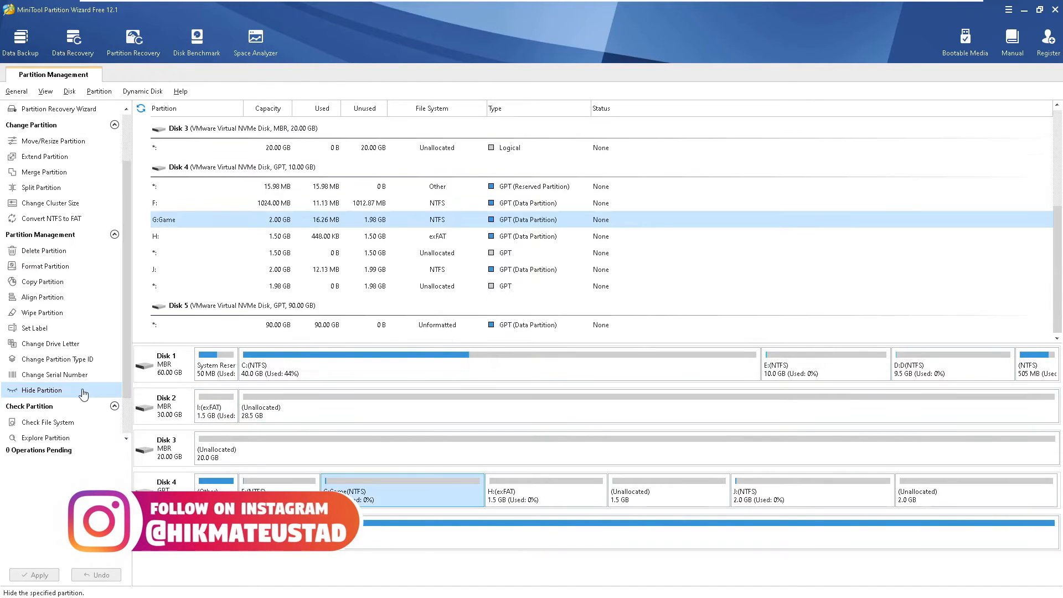
pyautogui.scroll(-2, 83, 395)
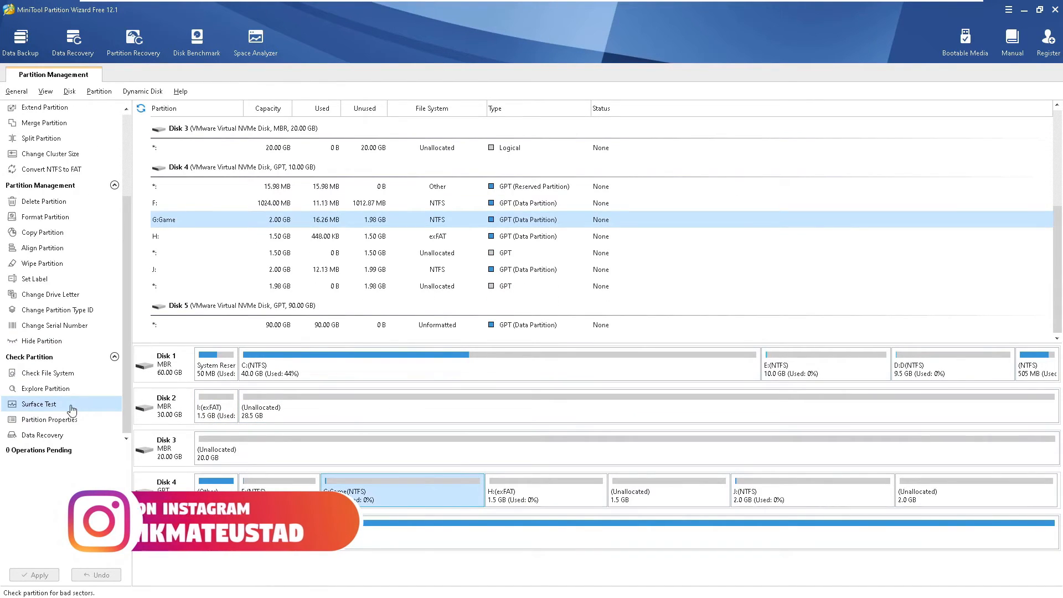
# Step: Run a surface test on the G: partition of Disk 4 and exit the test window once it completes
pyautogui.click(38, 405)
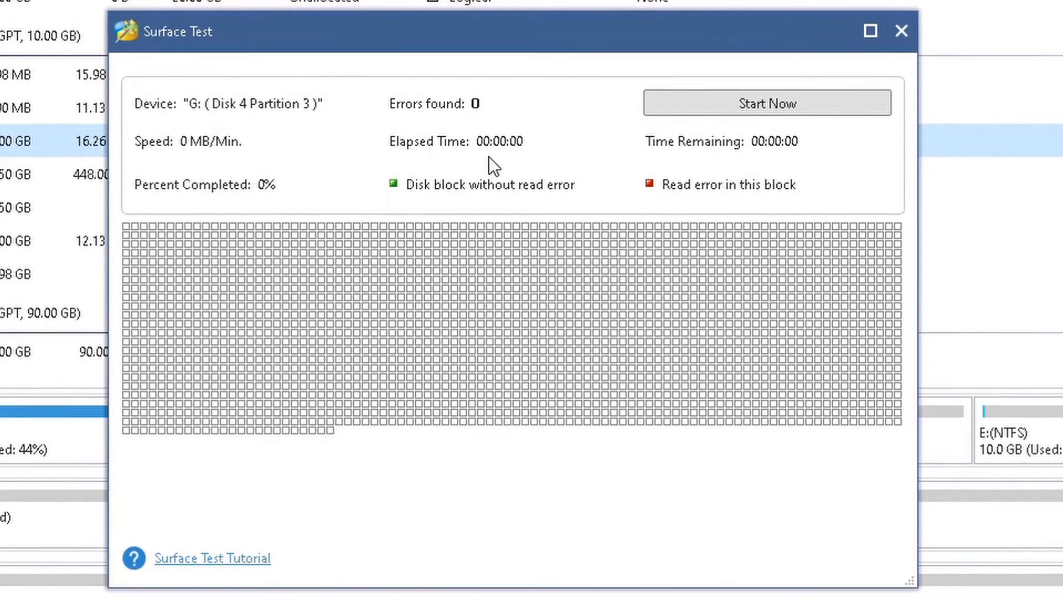
pyautogui.click(759, 102)
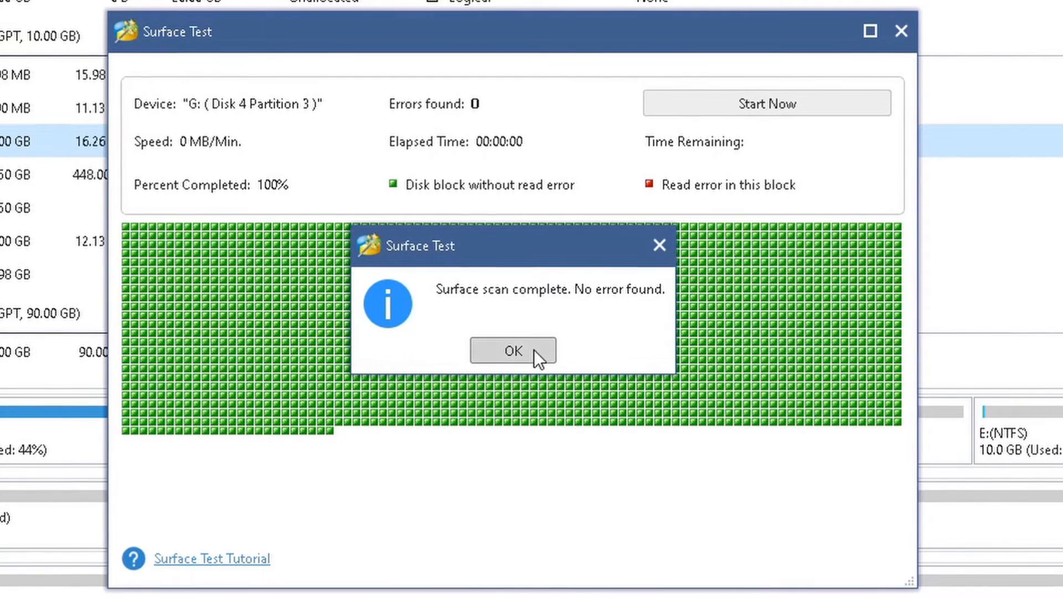
pyautogui.click(533, 353)
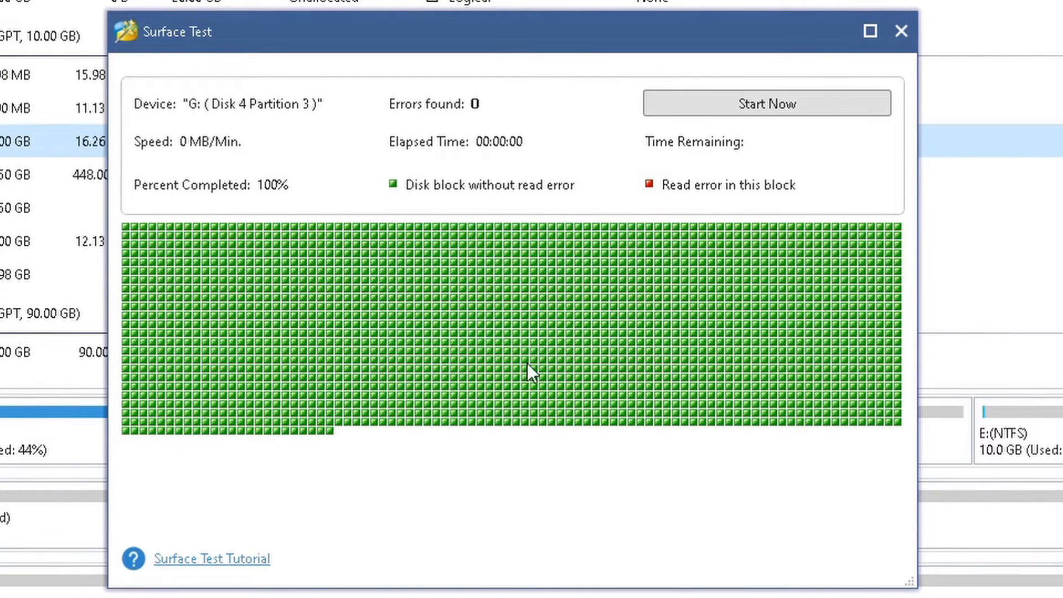
pyautogui.click(903, 40)
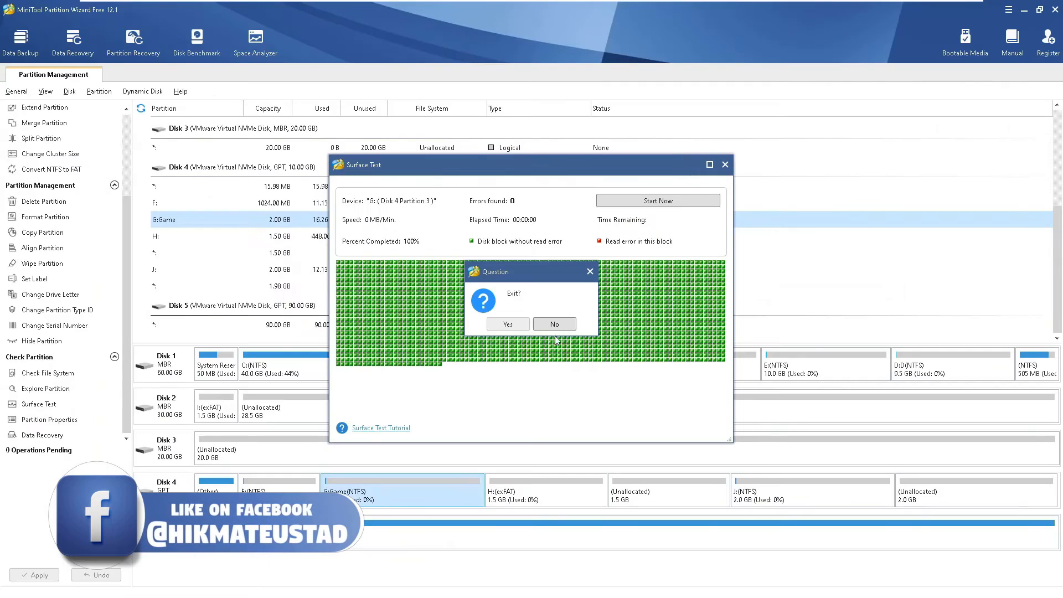
pyautogui.click(464, 353)
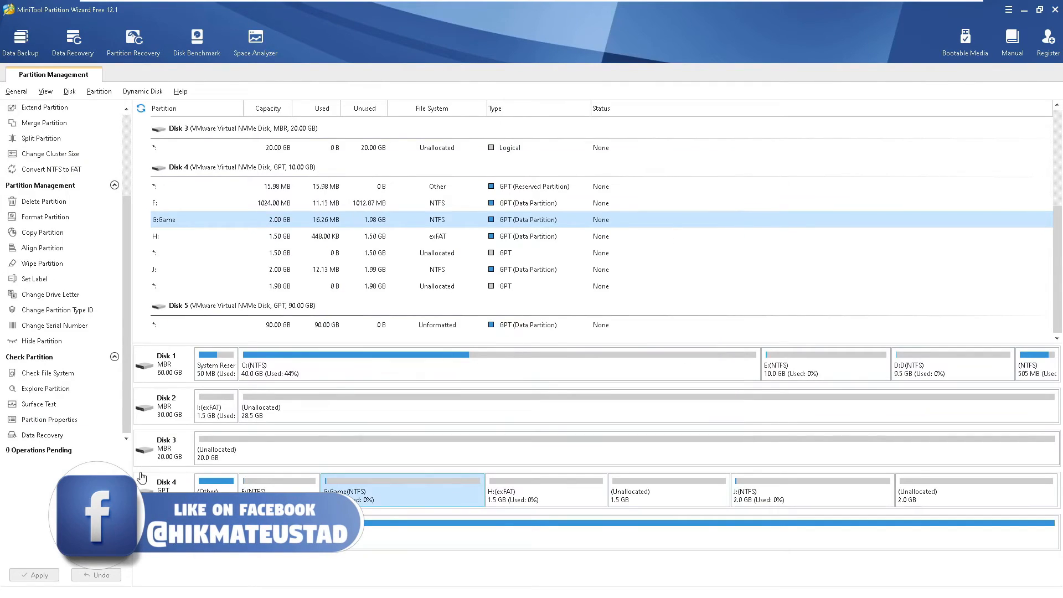
# Step: Examine the usage, partition info and file system info of the G: partition, close its properties and start Data Recovery
pyautogui.click(49, 420)
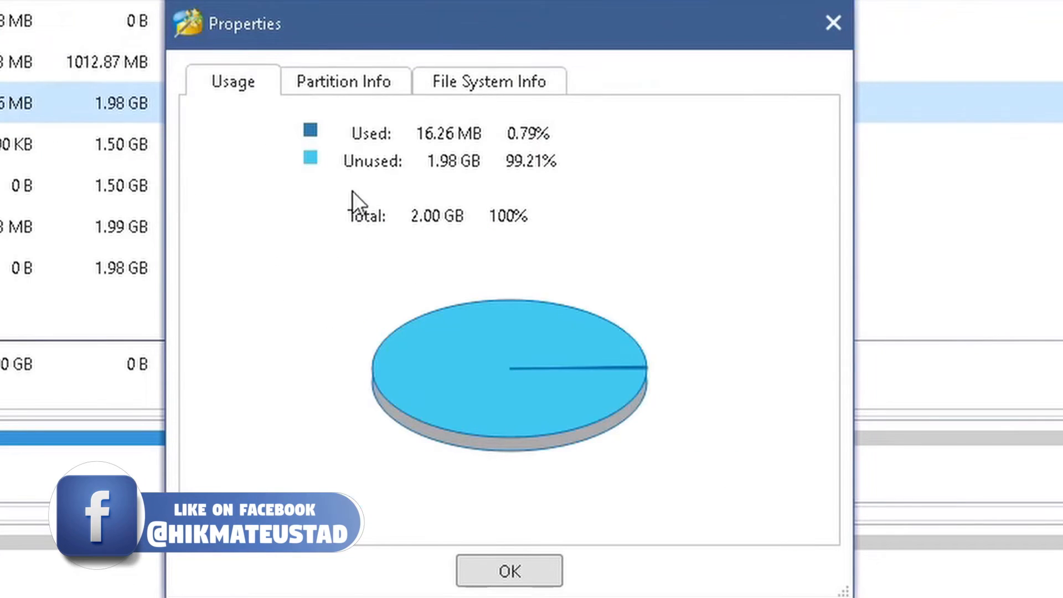
pyautogui.click(338, 83)
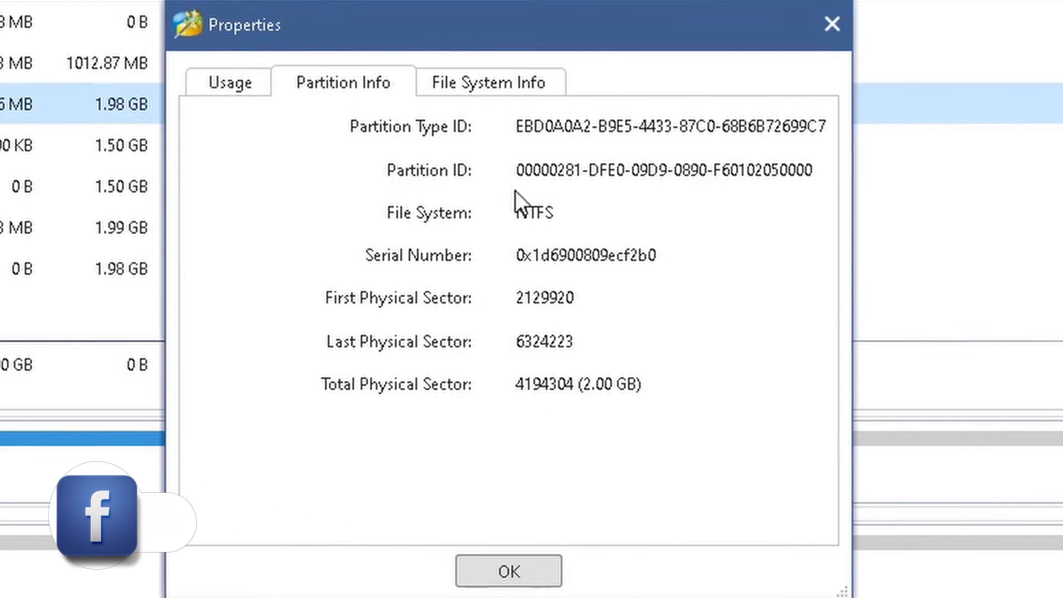
pyautogui.click(498, 84)
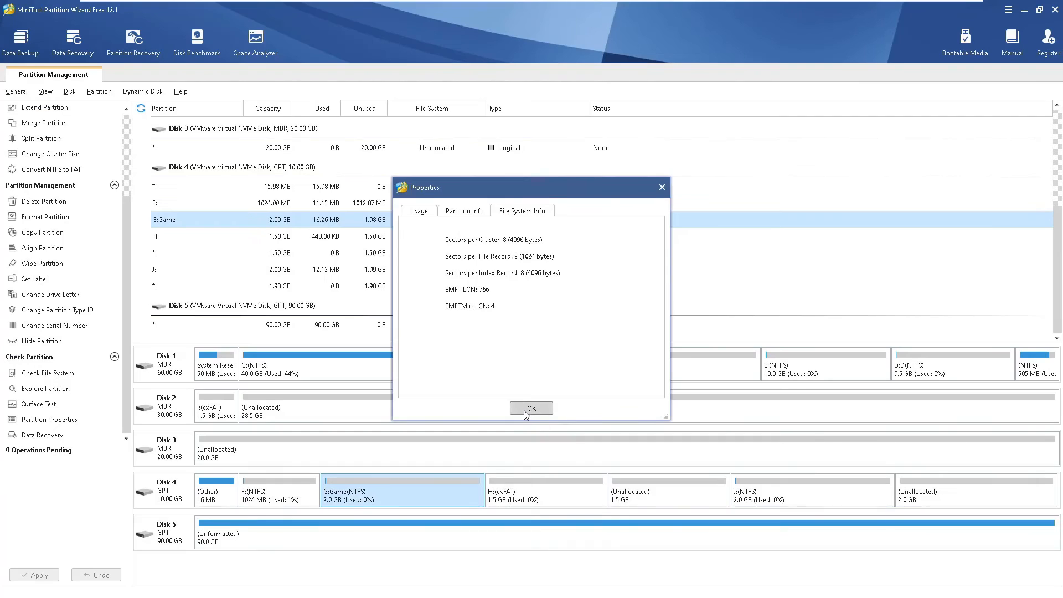
pyautogui.click(507, 571)
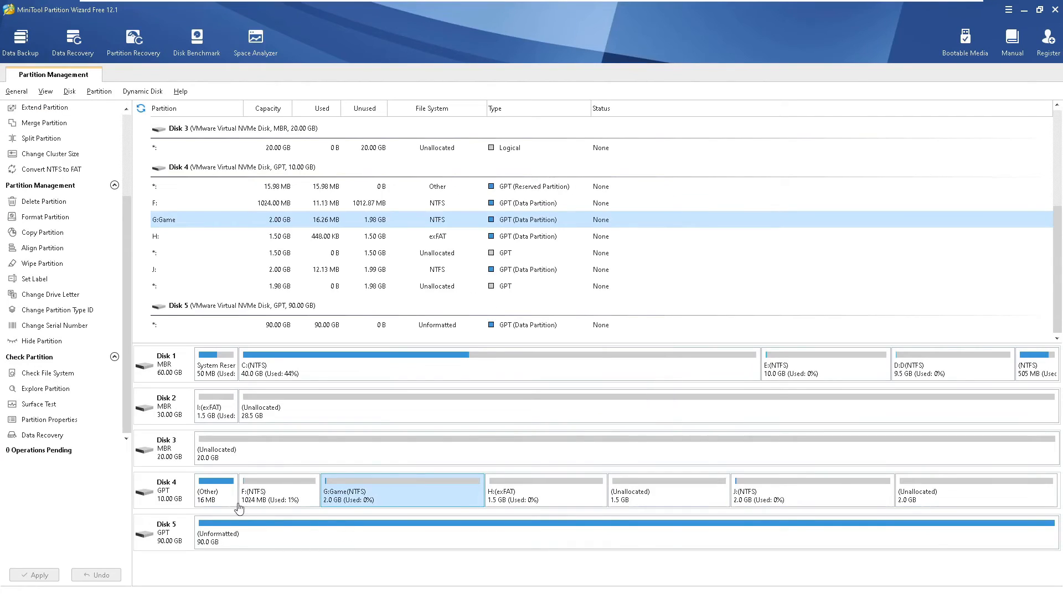
pyautogui.click(65, 437)
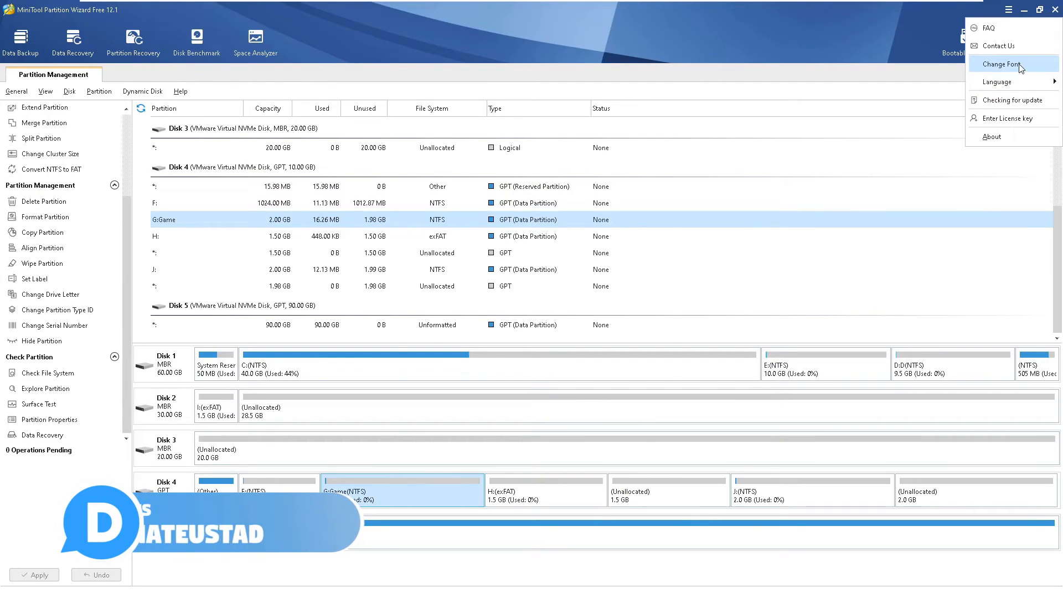
# Step: Change the program's interface font, trying several typefaces including Palatino Linotype and choosing Microsoft YaHei UI
pyautogui.click(983, 61)
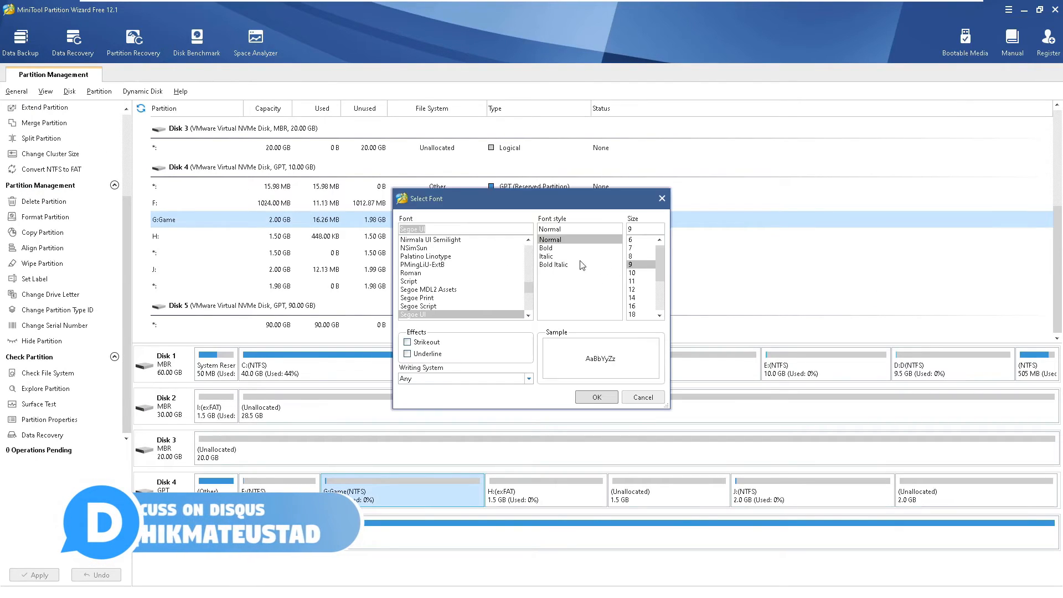
pyautogui.click(432, 243)
pyautogui.click(423, 257)
pyautogui.scroll(-7, 480, 296)
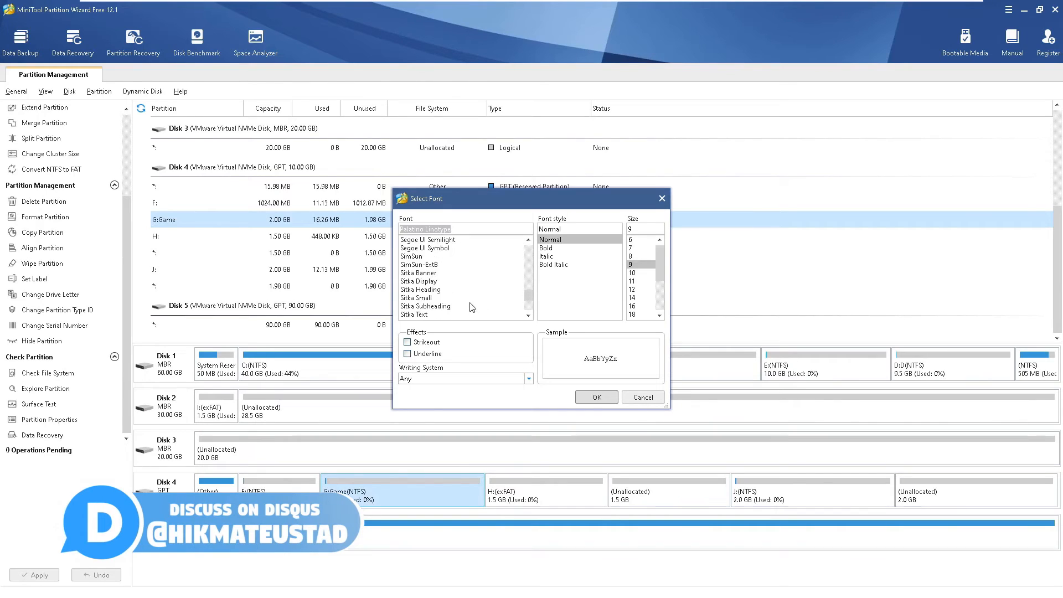
pyautogui.scroll(-2, 473, 306)
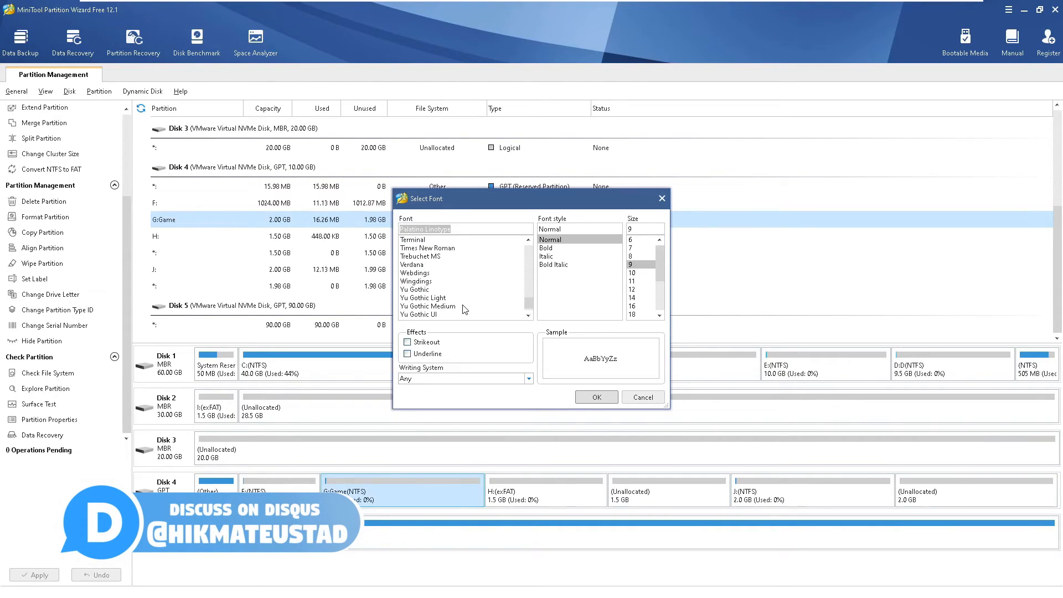
pyautogui.click(424, 290)
pyautogui.moveTo(528, 308); pyautogui.dragTo(528, 280)
pyautogui.click(432, 281)
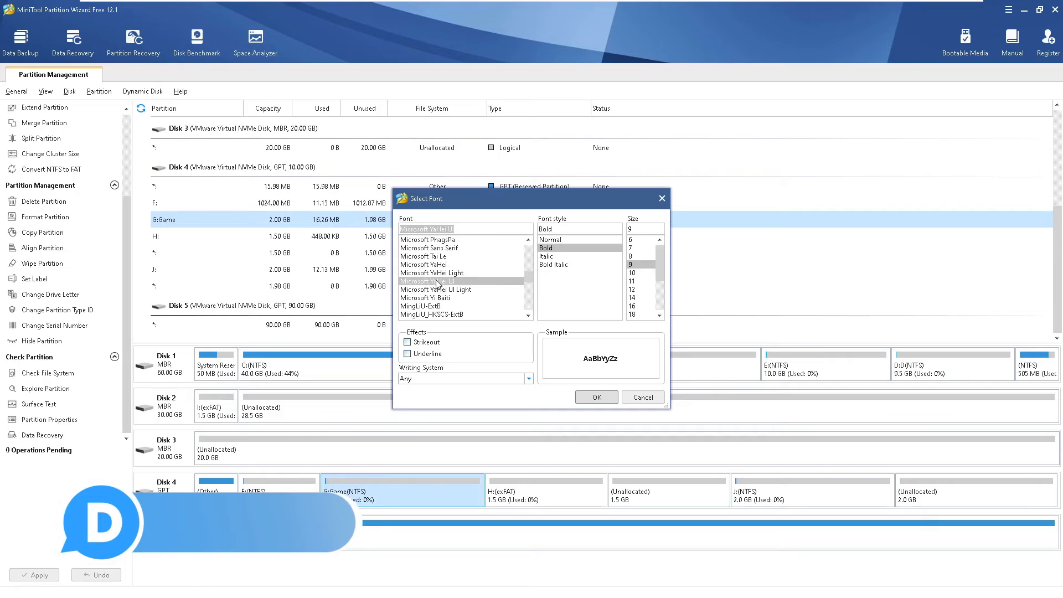
pyautogui.click(552, 265)
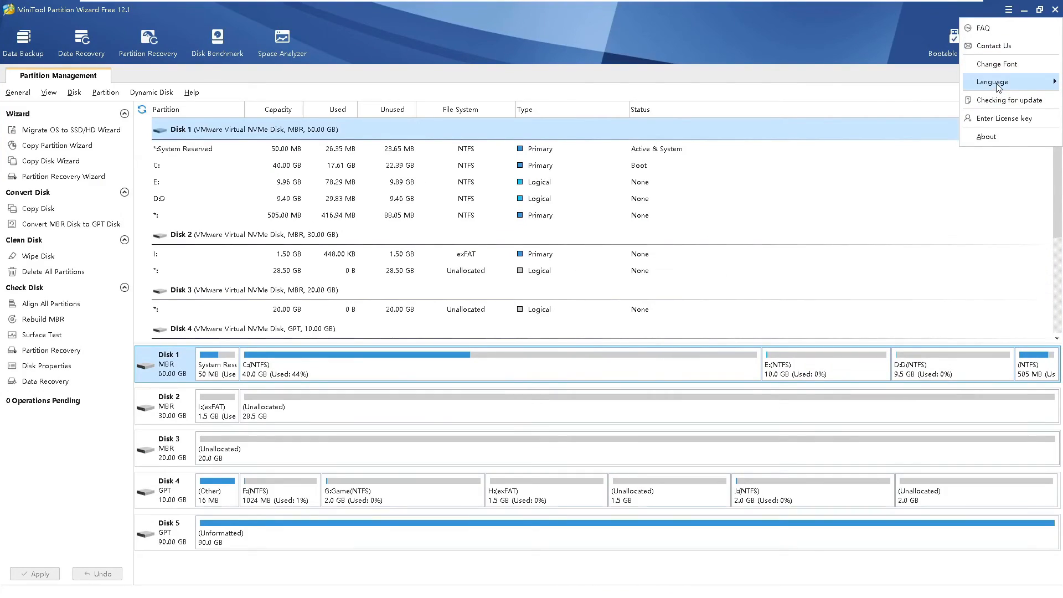
# Step: Switch the interface language to German and maximize the reloaded program window
pyautogui.moveTo(995, 88)
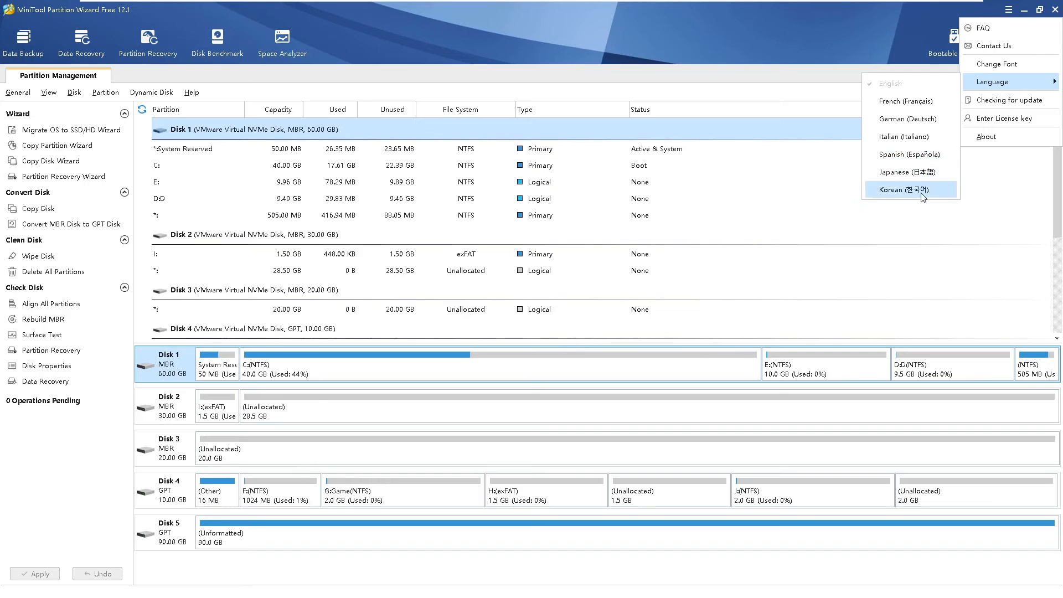
pyautogui.click(916, 120)
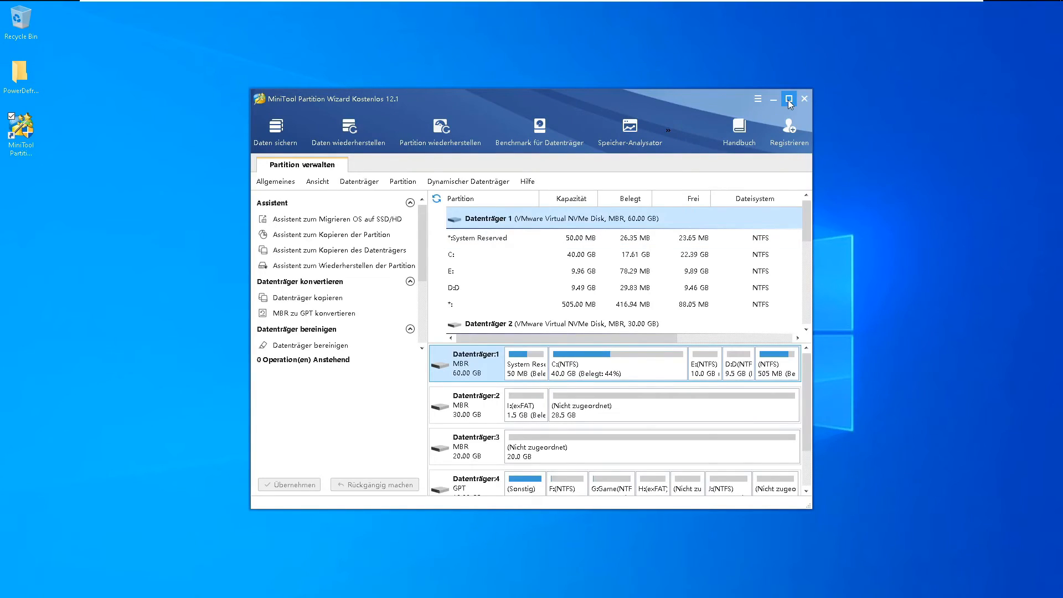
pyautogui.click(789, 100)
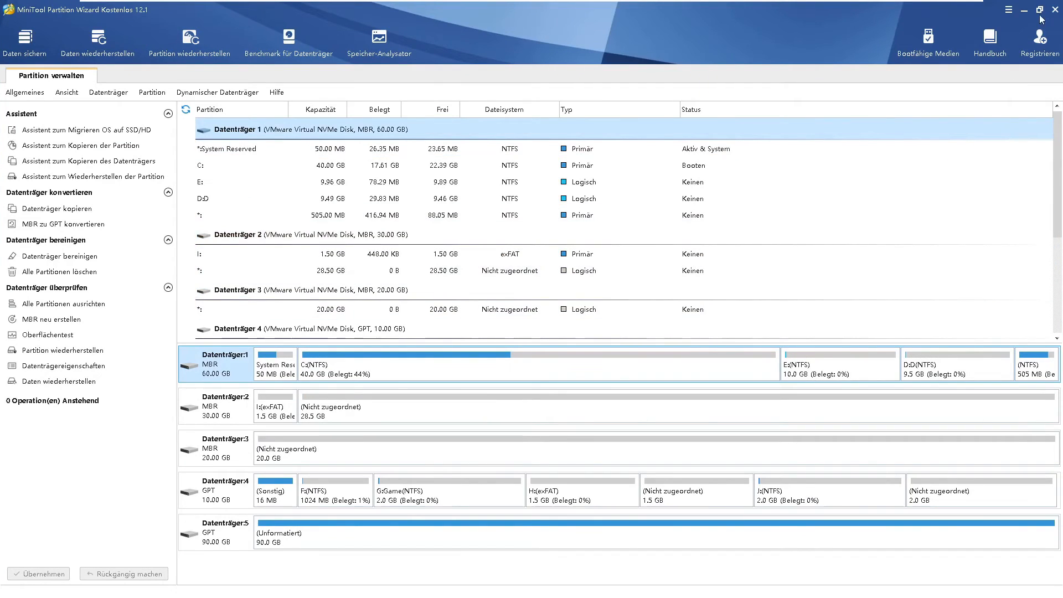
# Step: Switch the interface language back to English and maximize the reloaded program window
pyautogui.click(1008, 9)
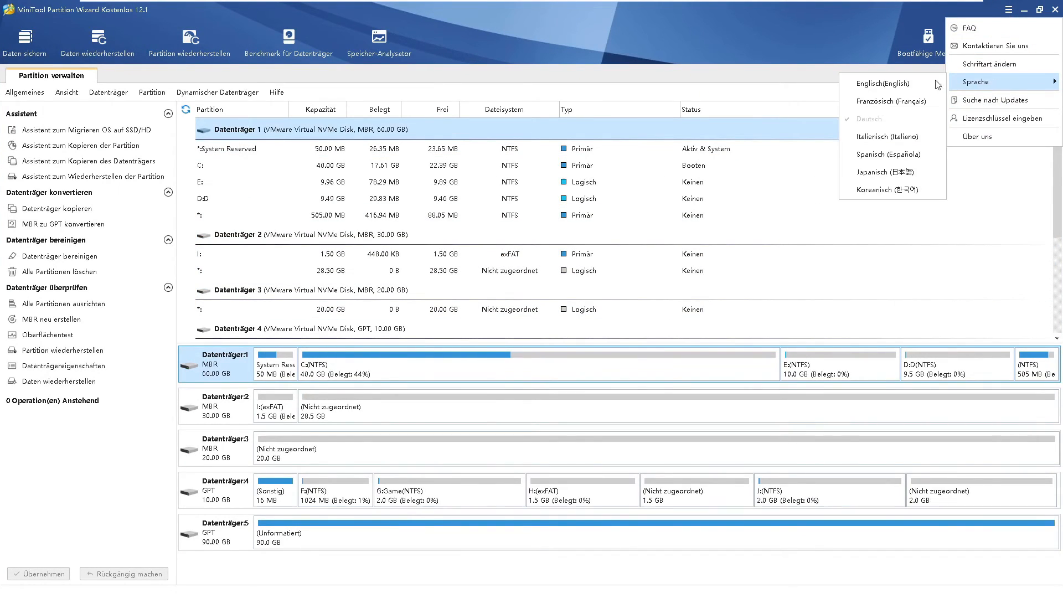
pyautogui.click(939, 83)
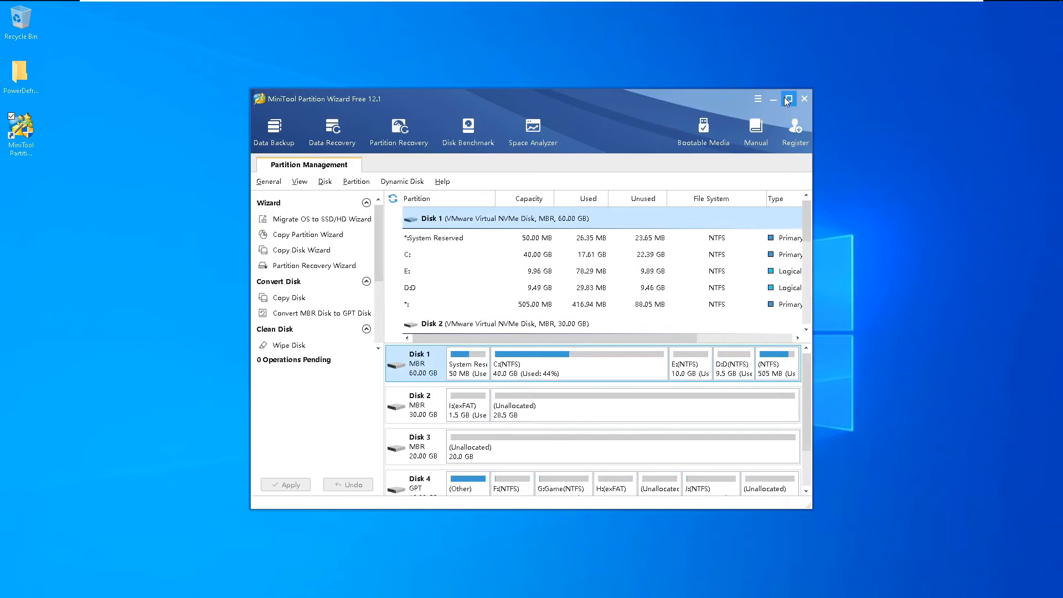
pyautogui.click(787, 100)
# Step: Quit MiniTool Partition Wizard and confirm the exit
pyautogui.scroll(-1, 578, 335)
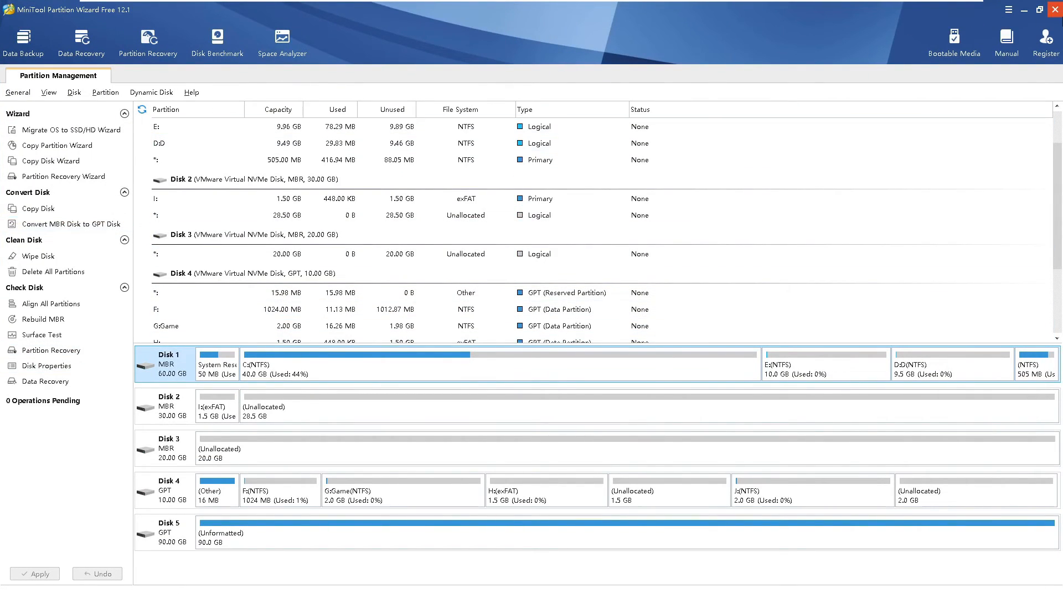
pyautogui.click(1055, 10)
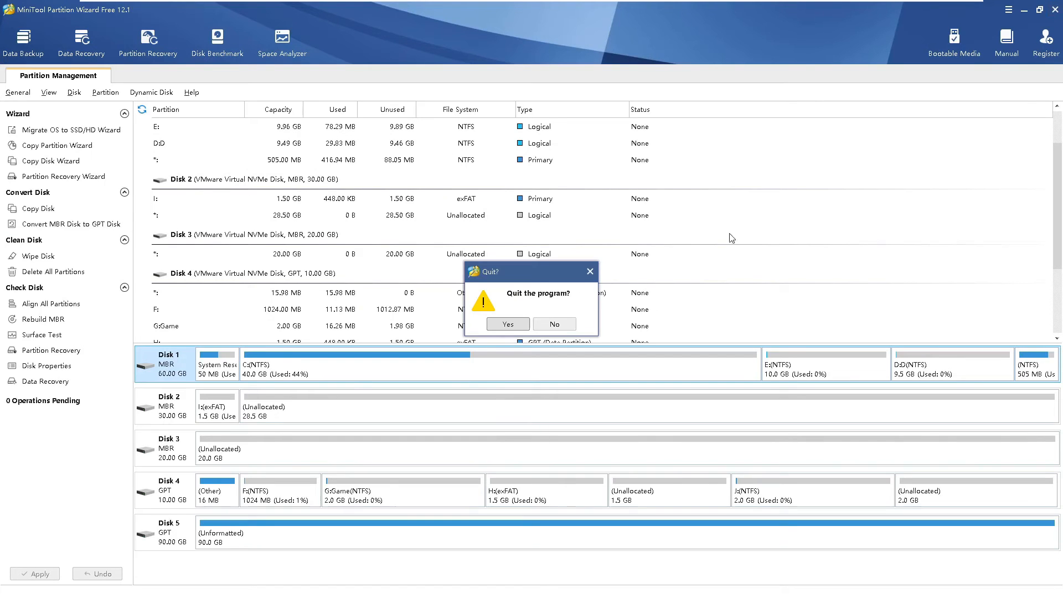
pyautogui.click(504, 325)
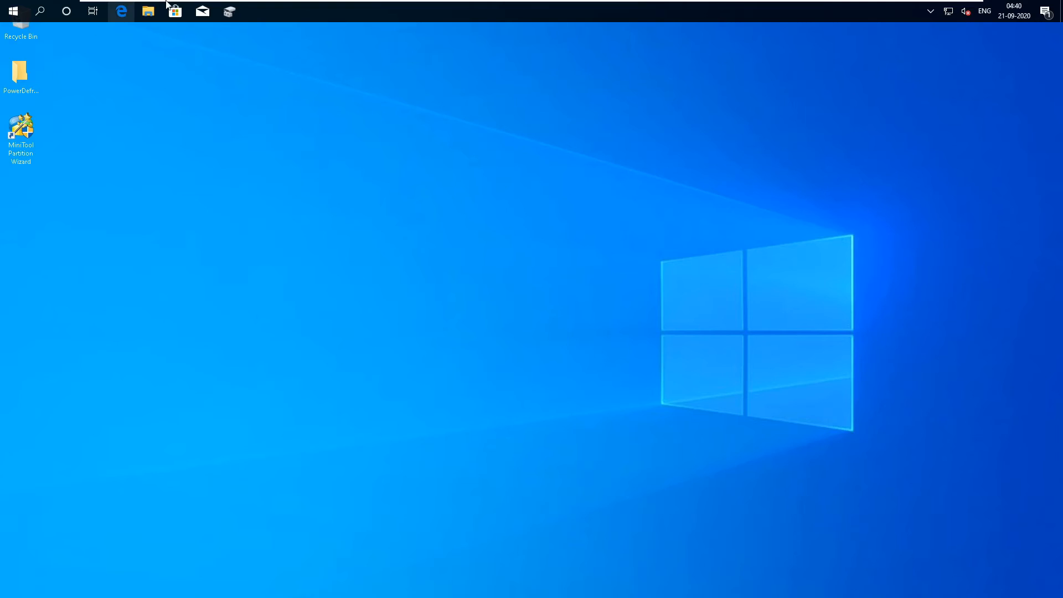
pyautogui.click(140, 9)
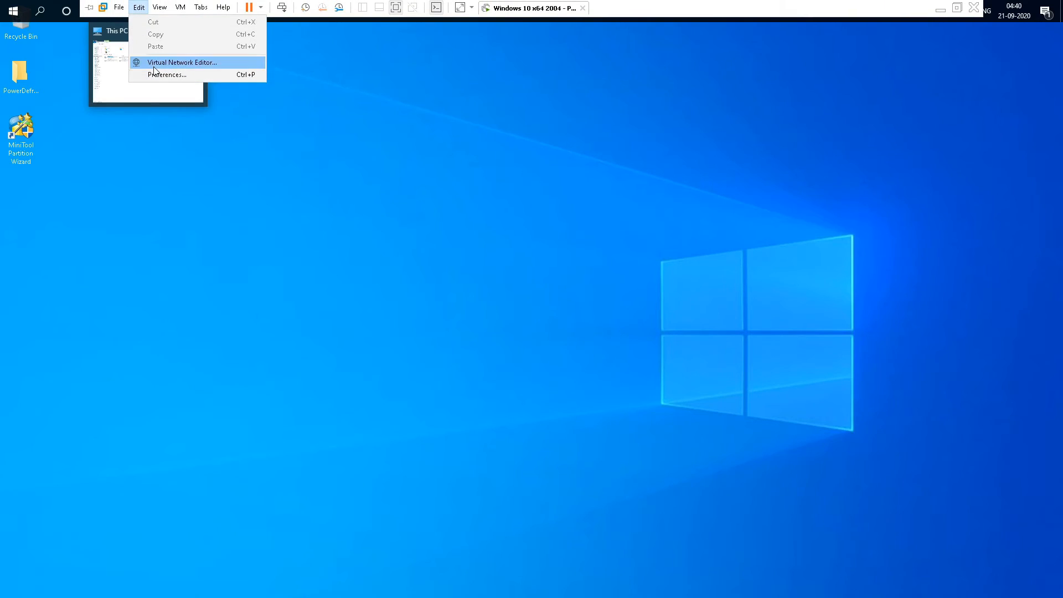
pyautogui.moveTo(180, 7)
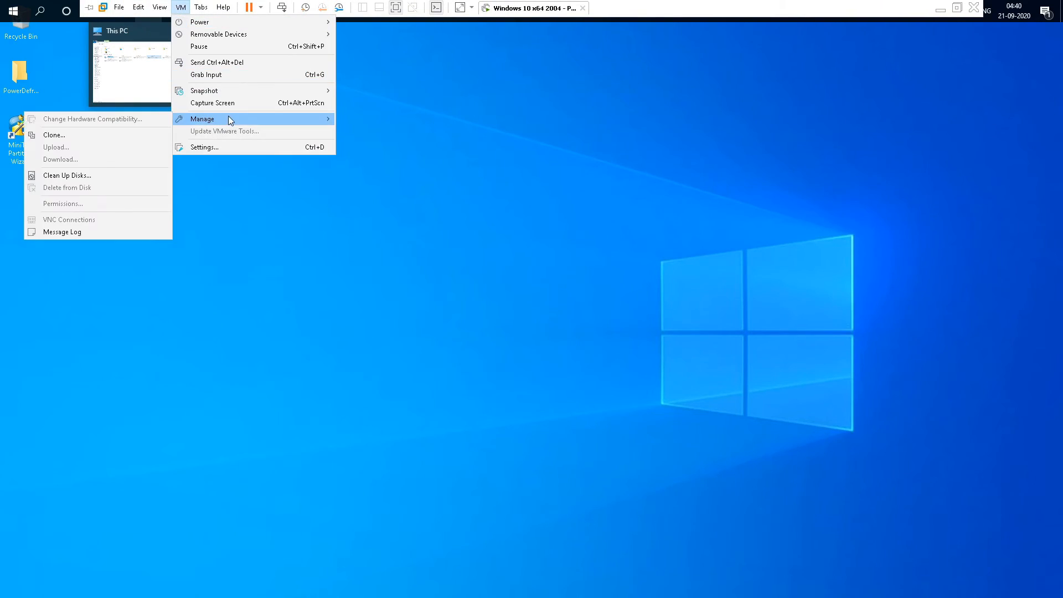
pyautogui.click(1008, 32)
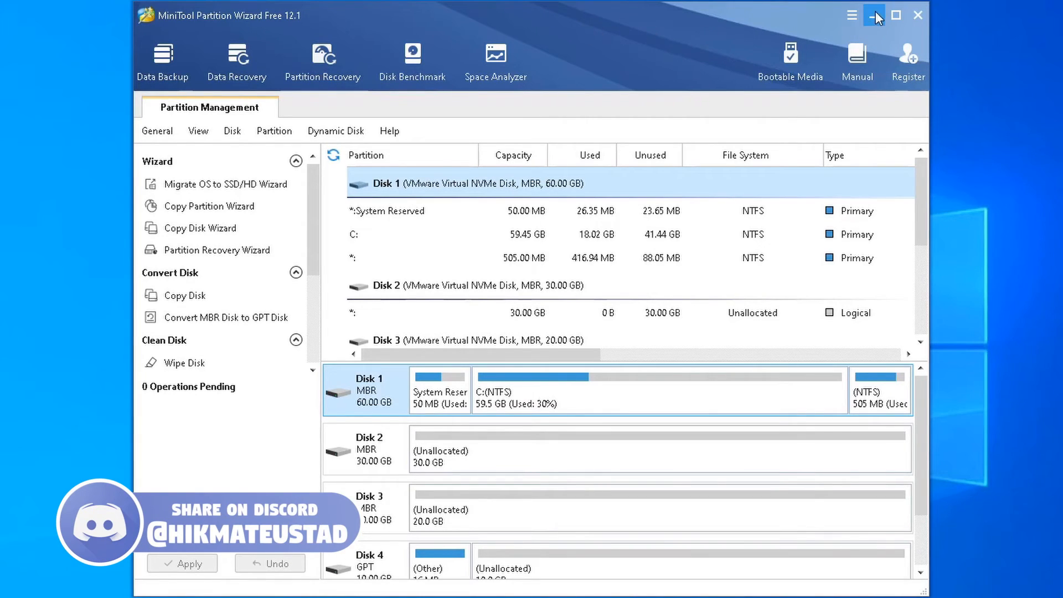
# Step: Read the version and build details of MiniTool Partition Wizard in its About information and close it
pyautogui.click(853, 16)
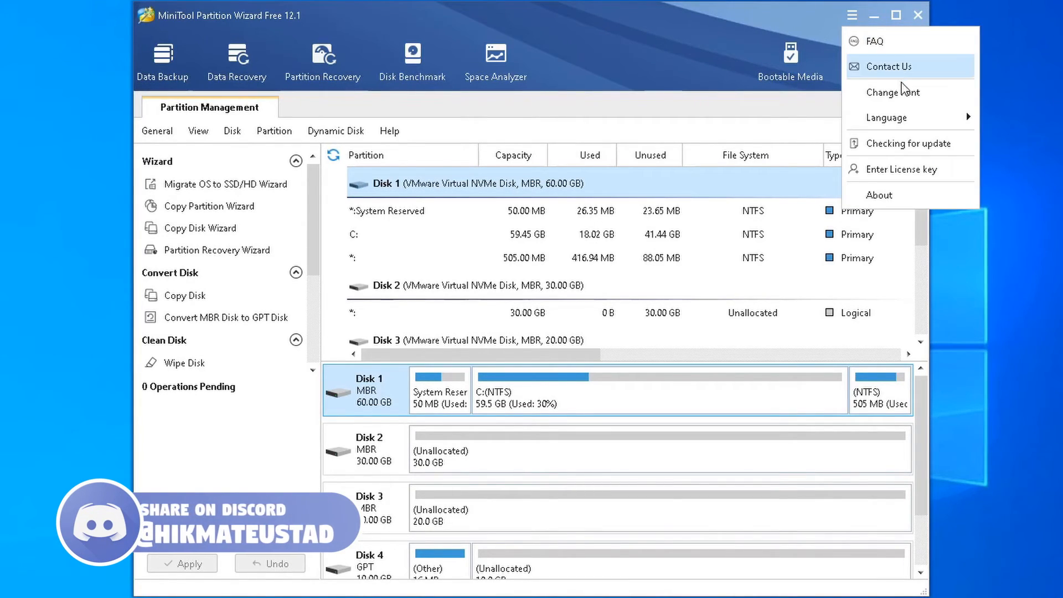
pyautogui.click(880, 195)
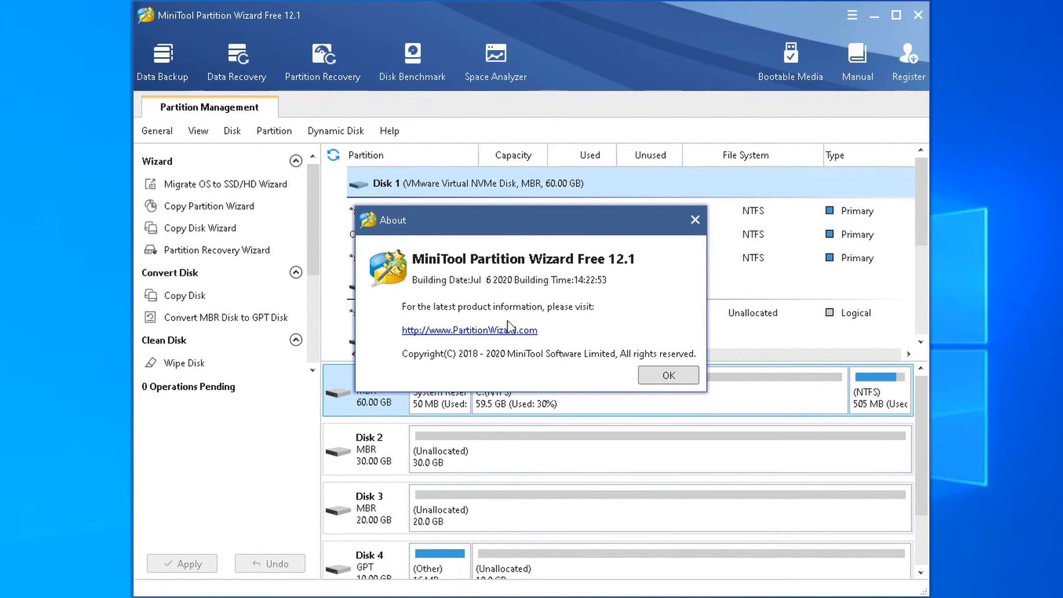
pyautogui.click(660, 377)
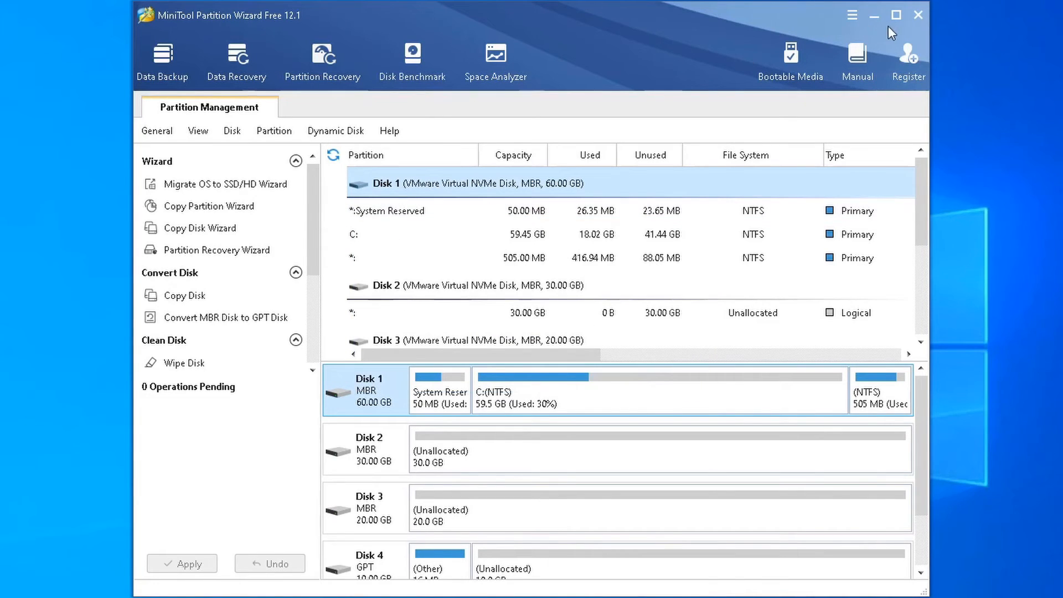
# Step: Check for a program update and dismiss the update check window
pyautogui.click(853, 15)
pyautogui.click(887, 145)
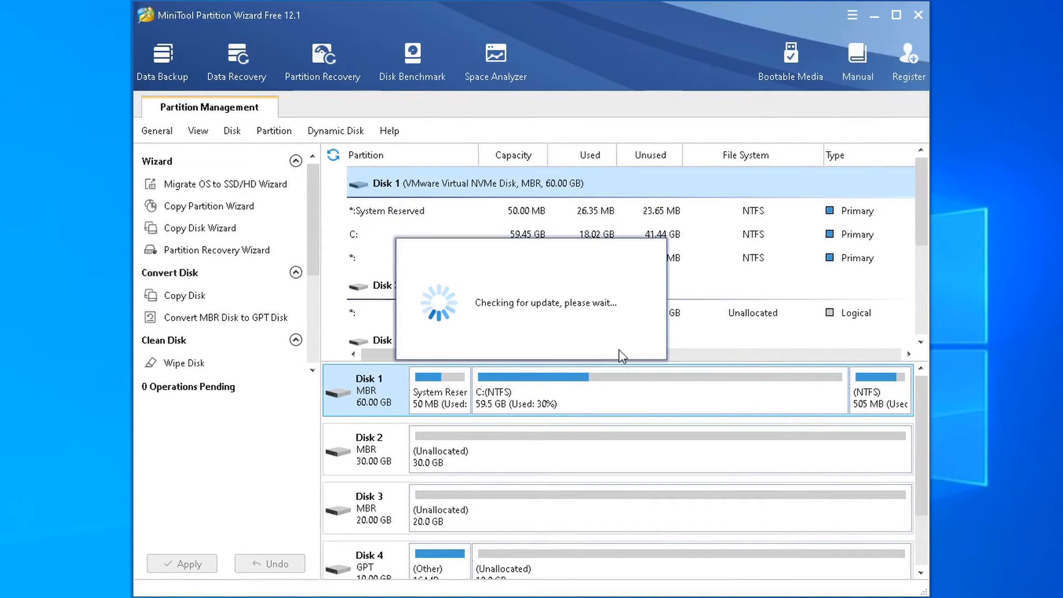
pyautogui.click(536, 336)
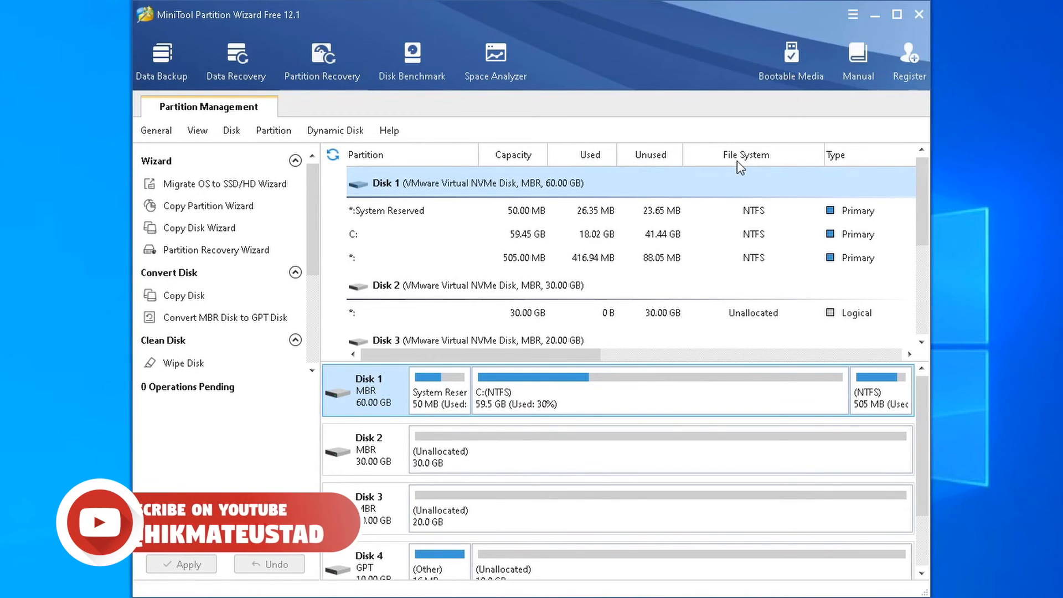
# Step: Review the partitions listed for all five disks and view the program's About information again
pyautogui.scroll(-1, 857, 307)
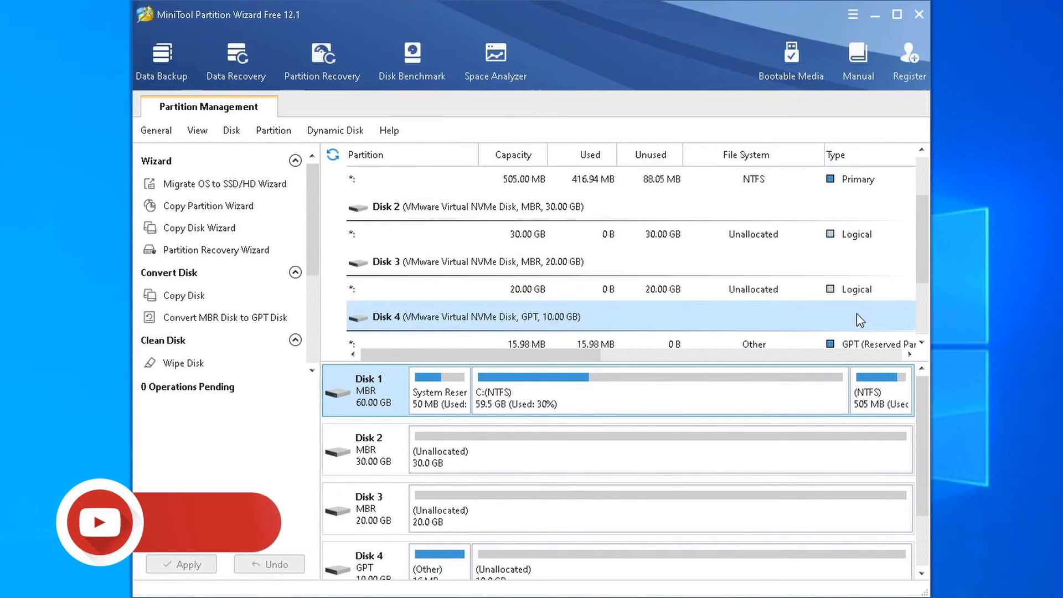
pyautogui.scroll(-1, 858, 318)
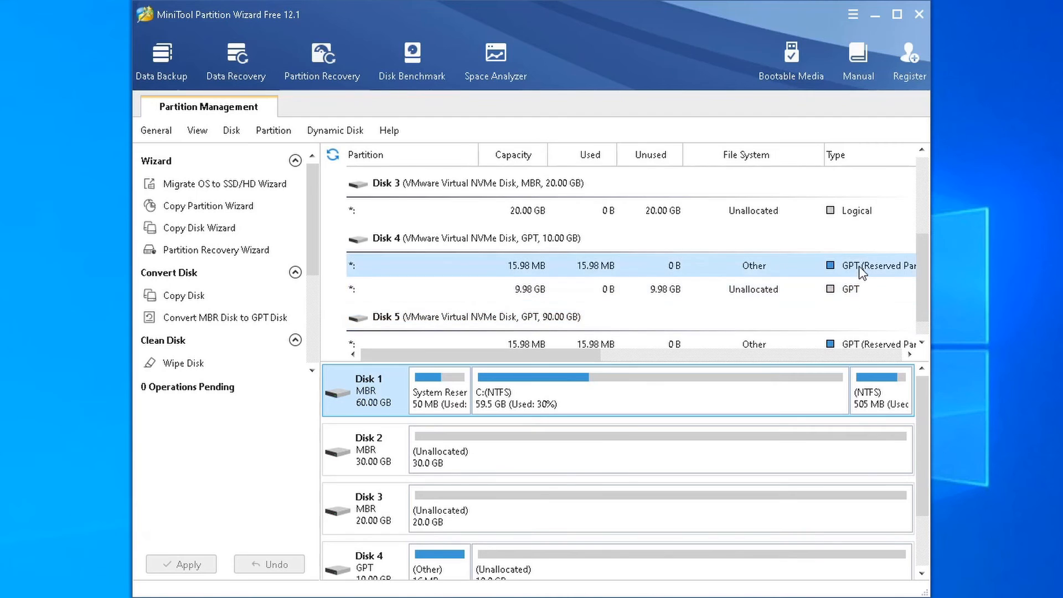
pyautogui.scroll(-1, 858, 299)
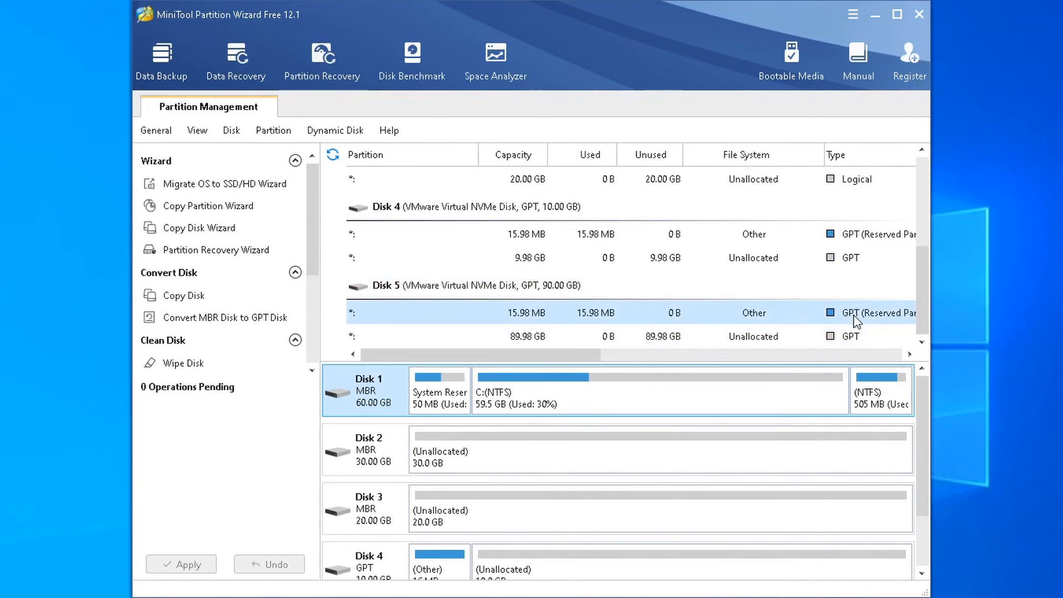
pyautogui.scroll(3, 857, 311)
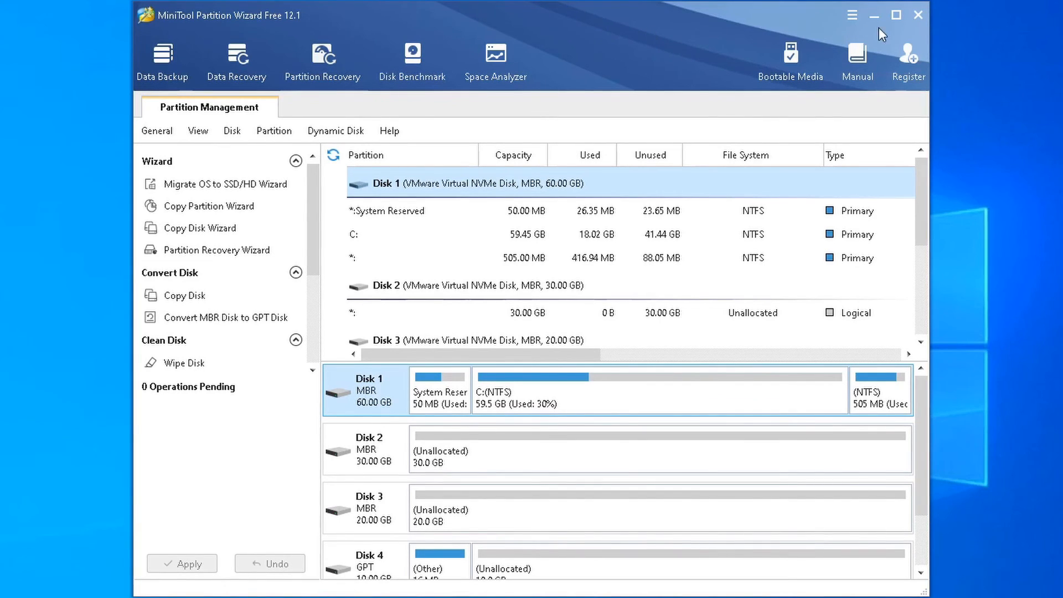
pyautogui.click(853, 15)
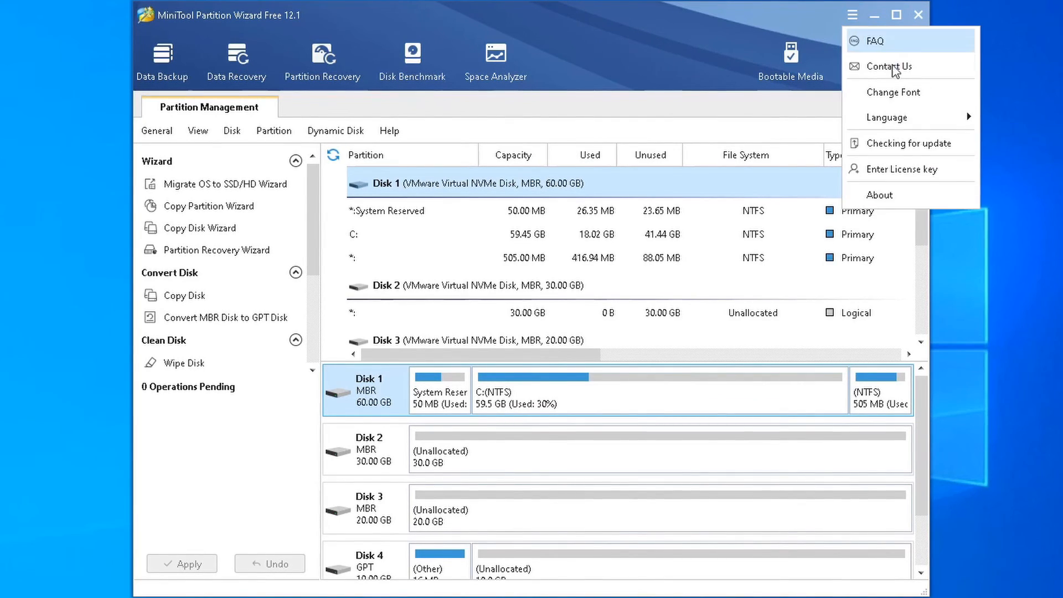
pyautogui.click(897, 196)
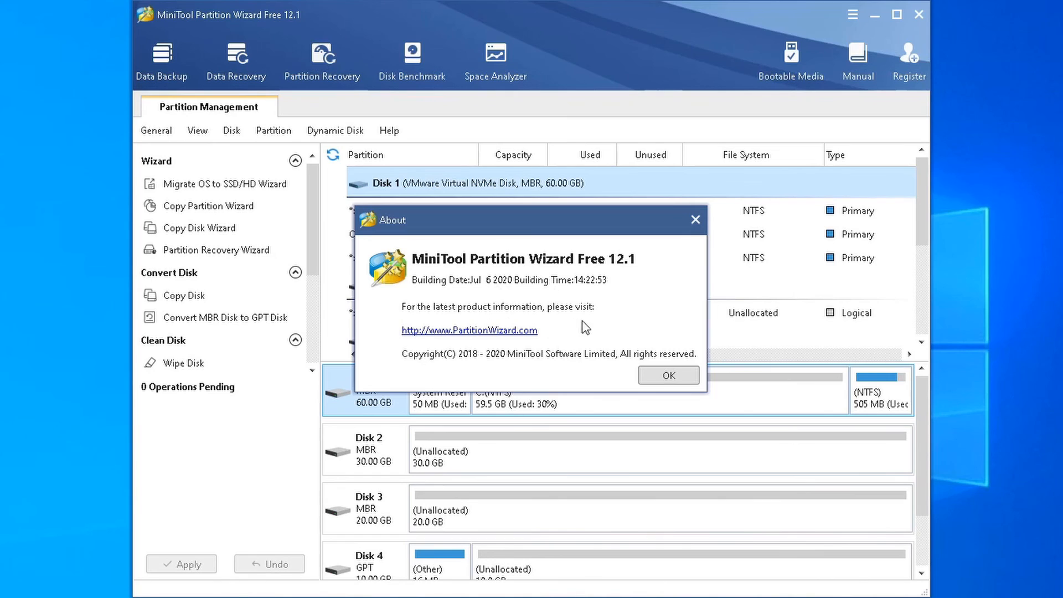
pyautogui.click(660, 377)
# Step: Check once more whether a newer version of the program is available and close the check
pyautogui.click(853, 15)
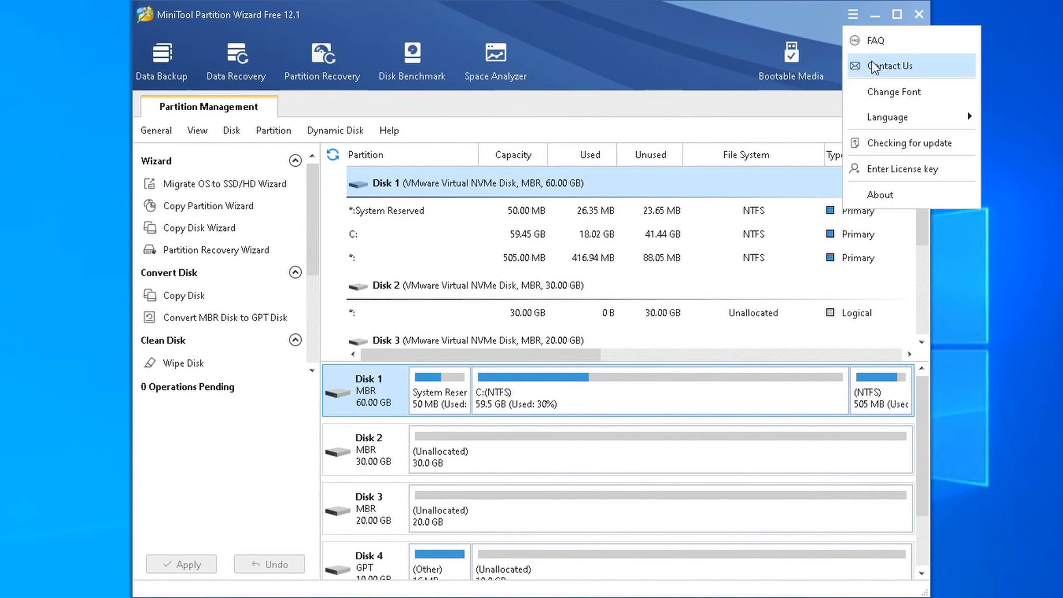
pyautogui.click(886, 145)
pyautogui.click(533, 335)
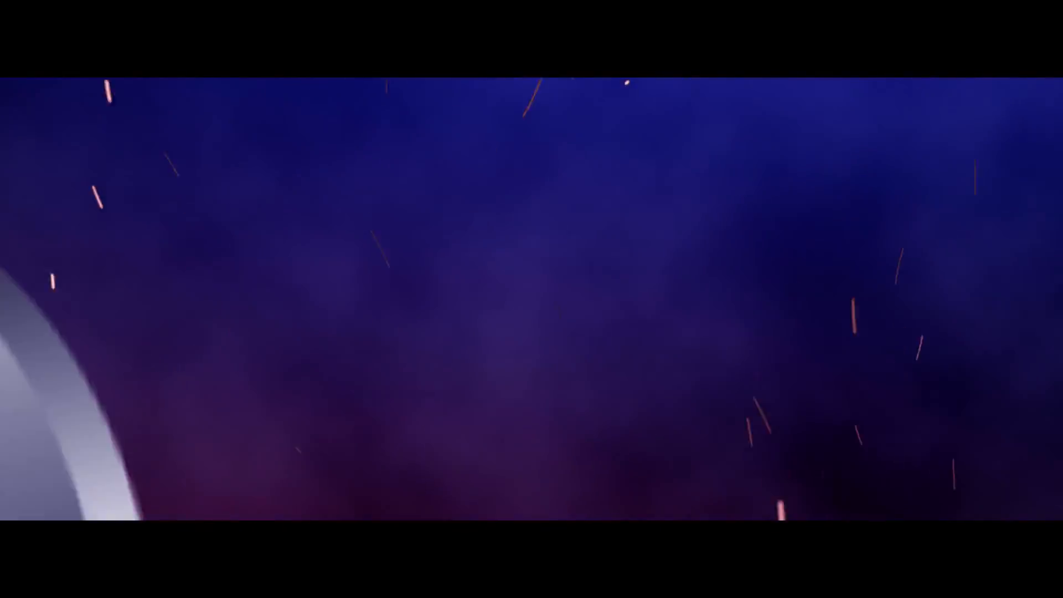